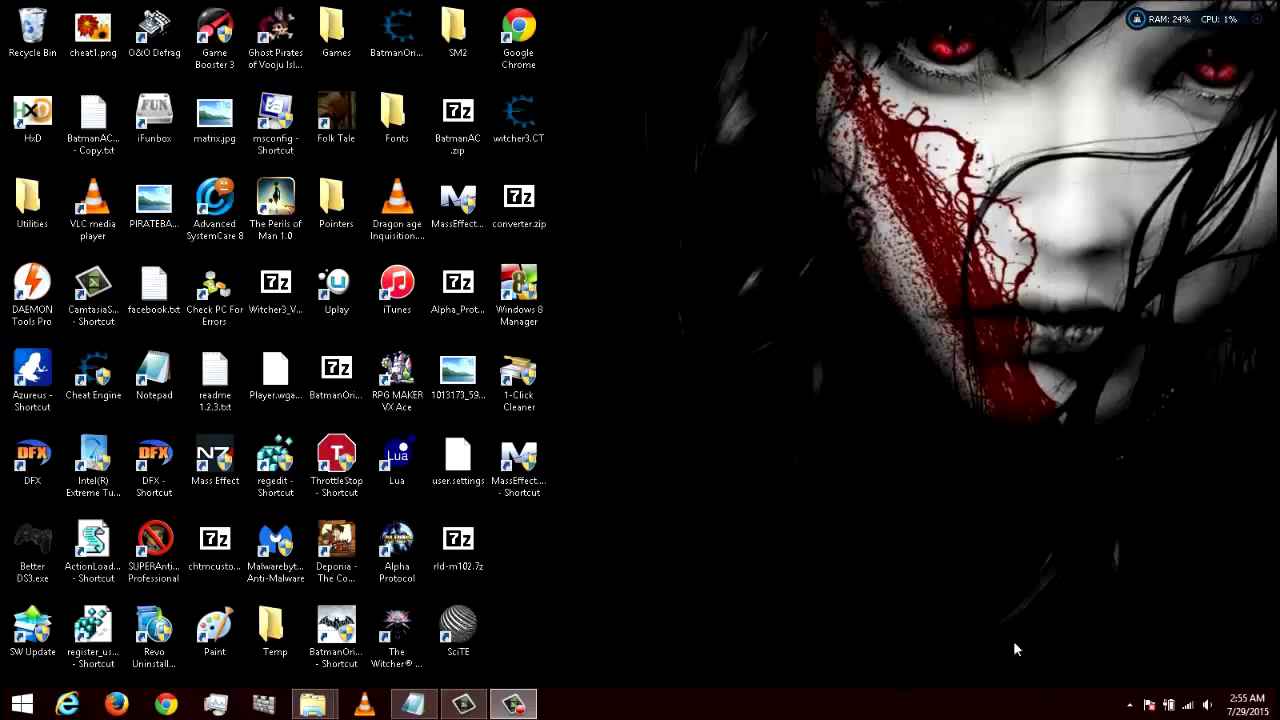
- Bring the Bioshock 3 folder window forward from the File Explorer taskbar preview
mouse_move(312, 698)
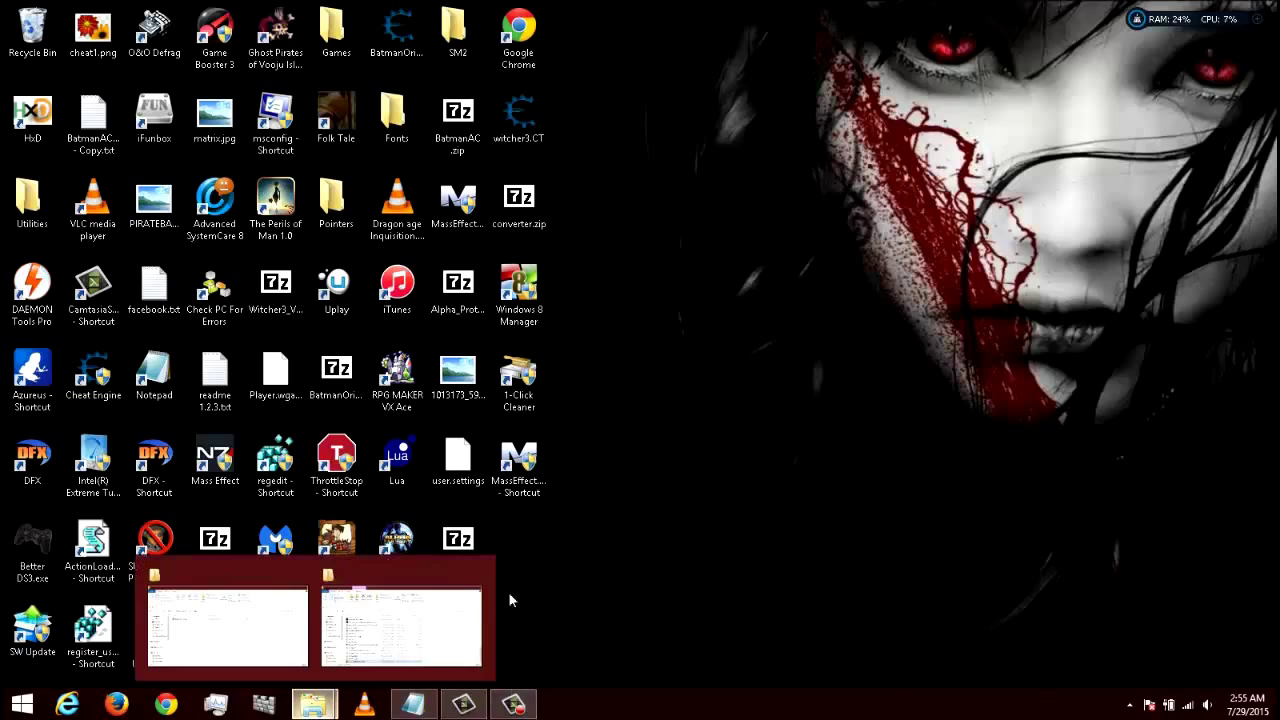
left_click(252, 648)
- Launch BioShock Infinite from its shortcut, close the Bioshock 3 folder, and start Cheat Engine
double_click(255, 449)
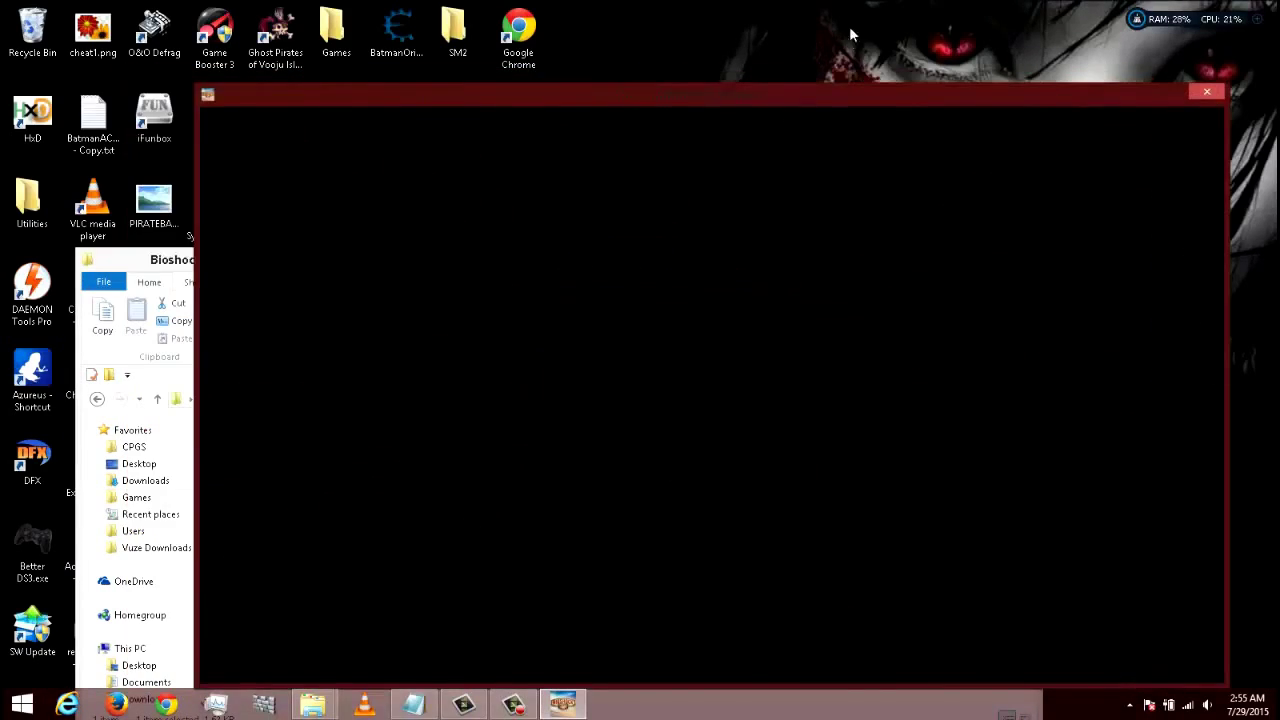
left_click_drag(757, 100, 808, 100)
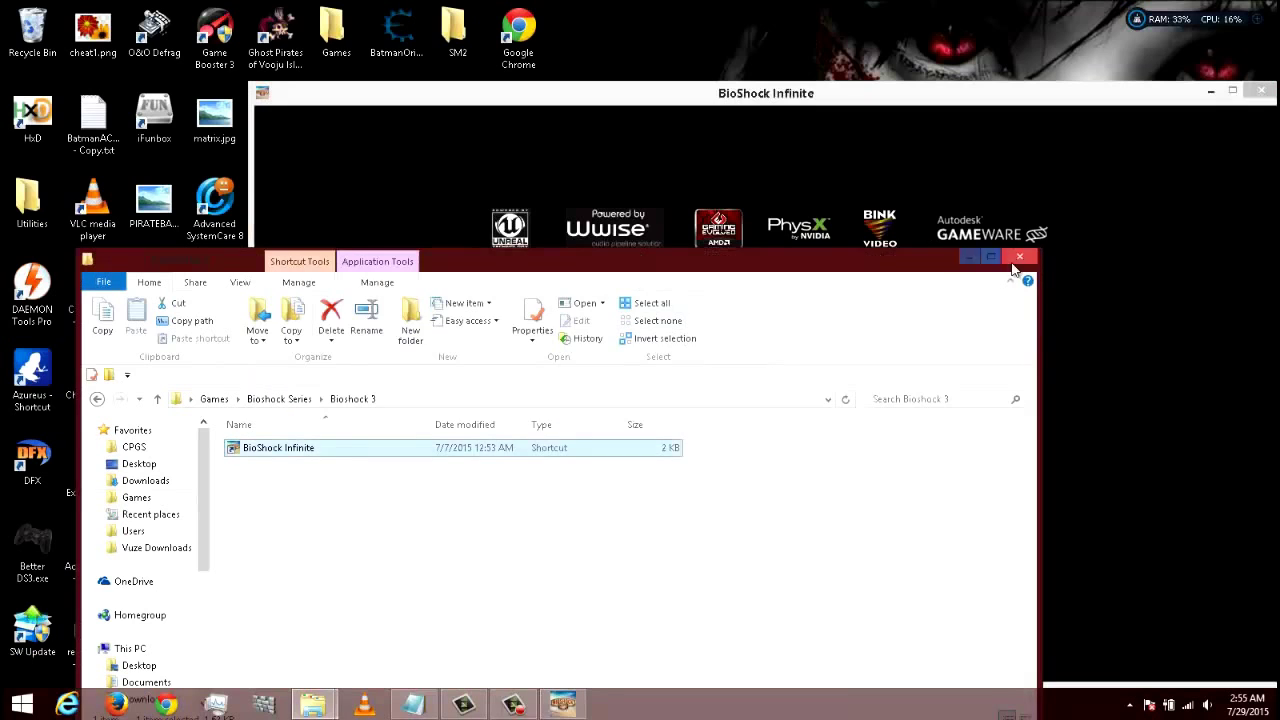
left_click(1016, 262)
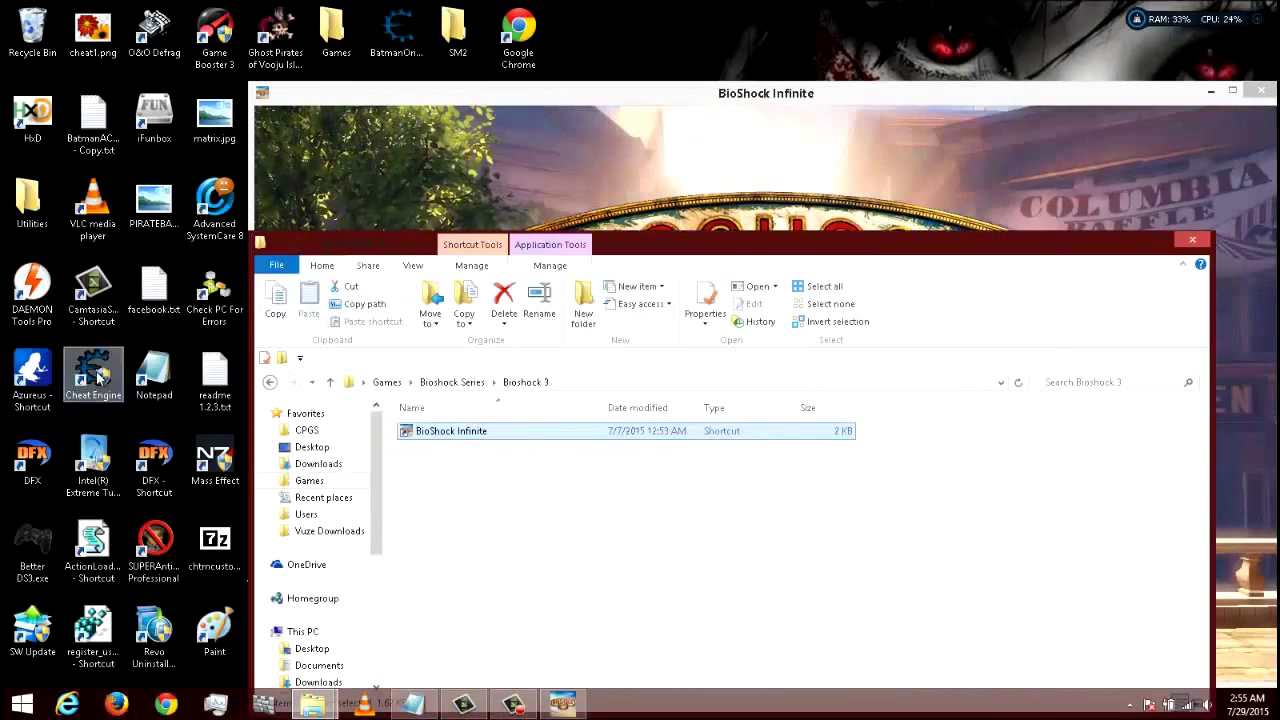
double_click(93, 375)
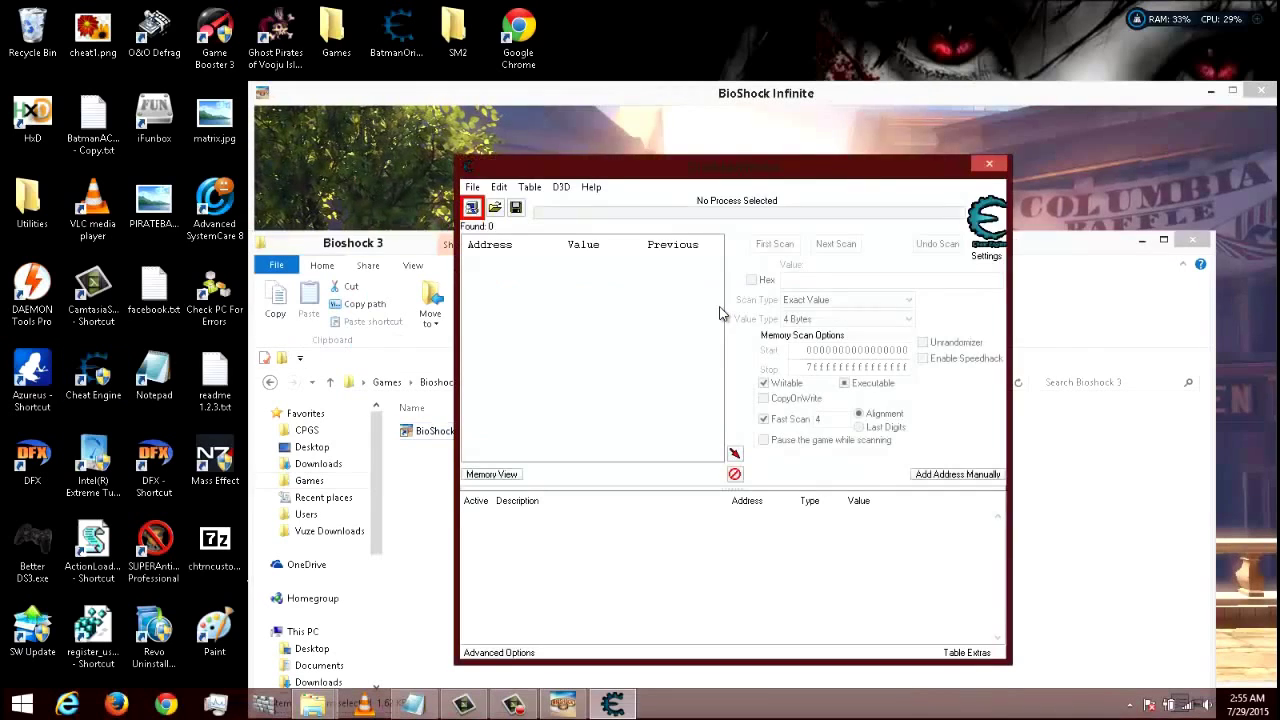
- Attach Cheat Engine to BioShockInfinite.exe and load its associated cheat table
left_click(471, 208)
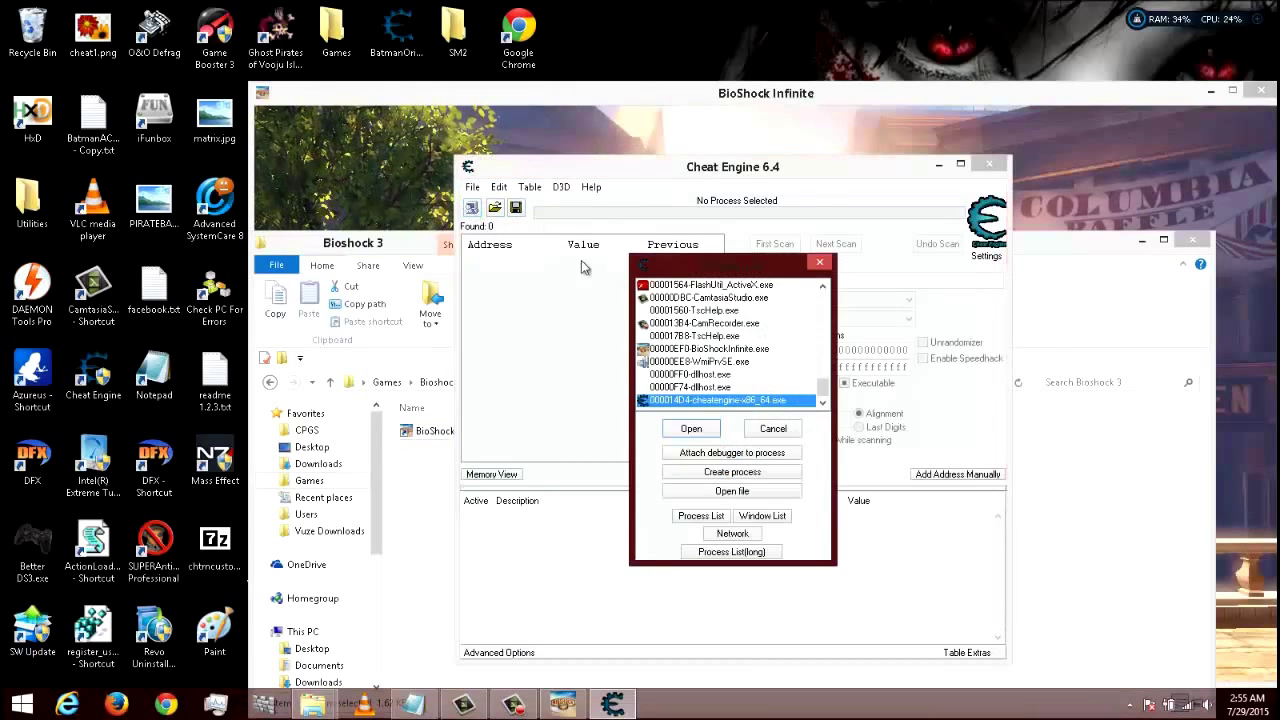
left_click(697, 350)
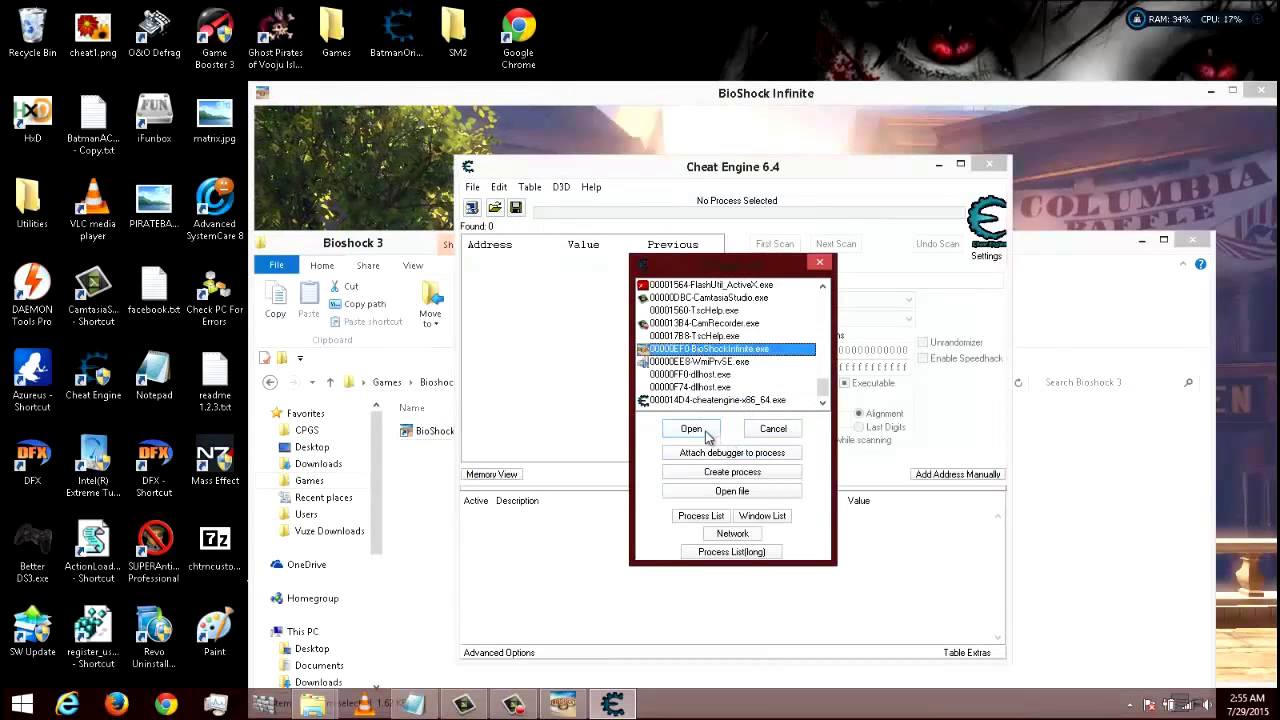
left_click(691, 429)
left_click(689, 354)
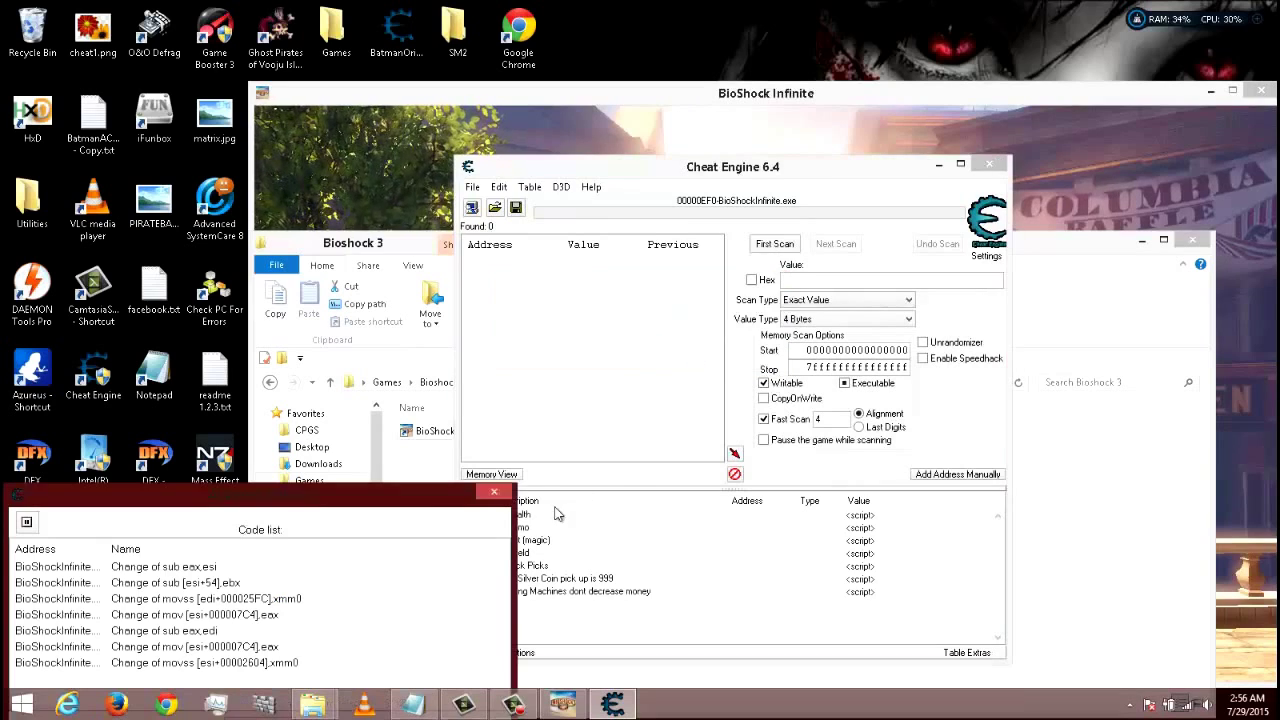
left_click(492, 495)
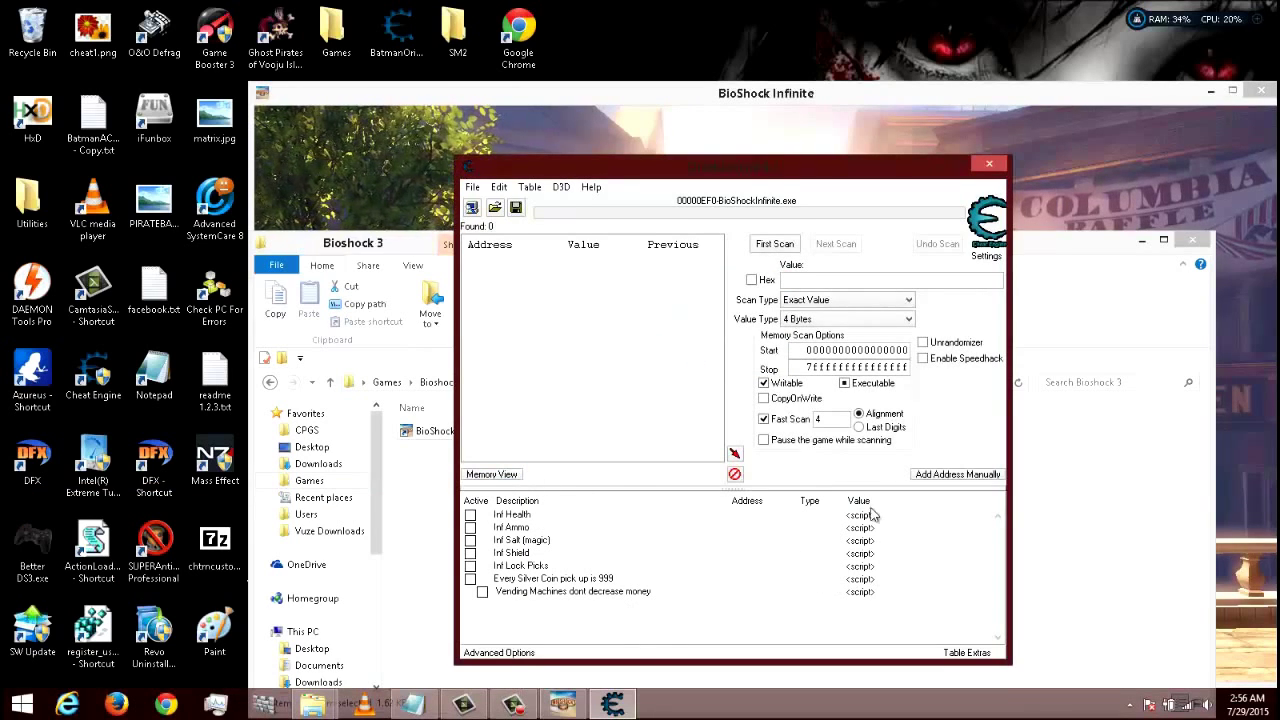
- Select the Inf Health, Inf Lock Picks, Every Silver Coin and Vending Machines cheat entries
left_click(515, 520)
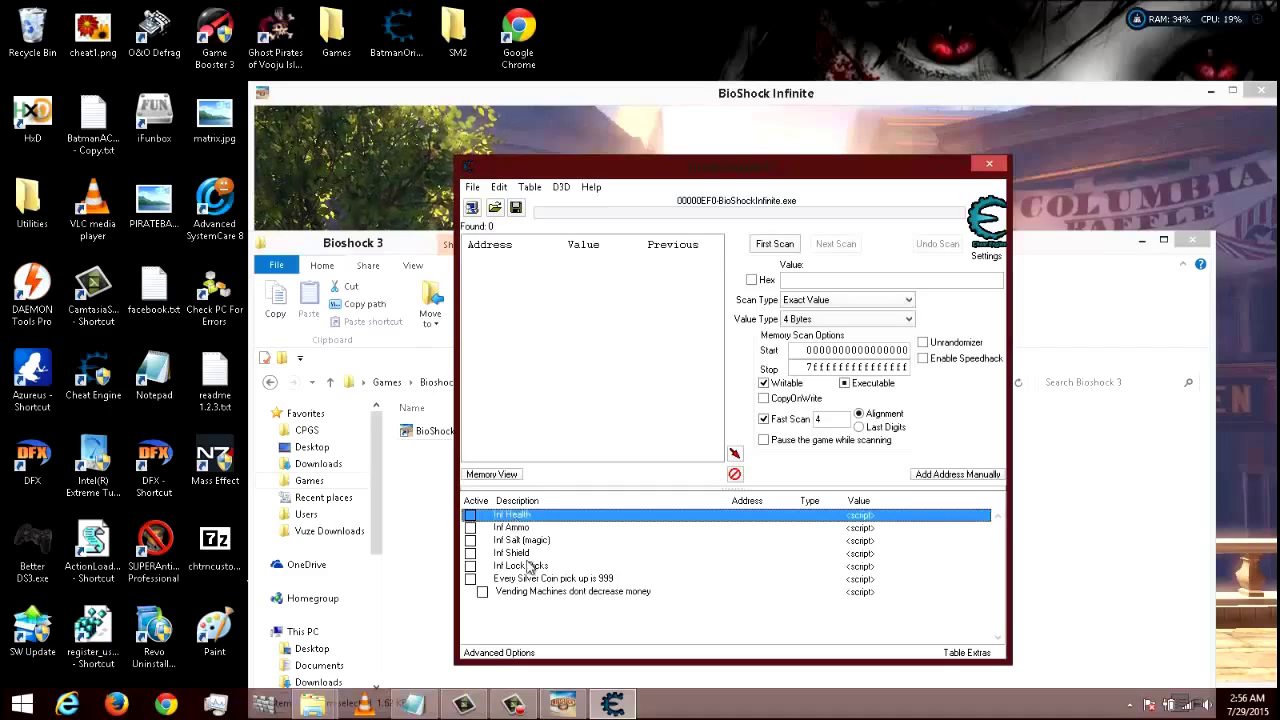
left_click(520, 566)
left_click(550, 579)
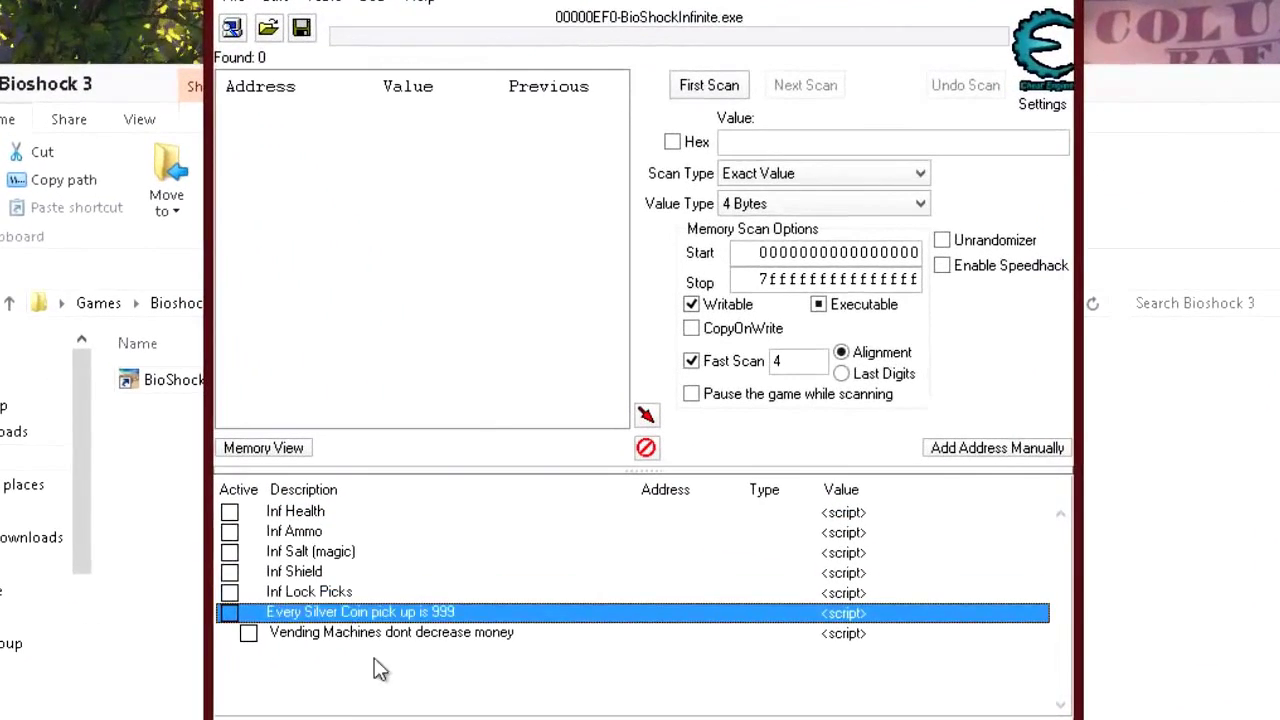
left_click(365, 633)
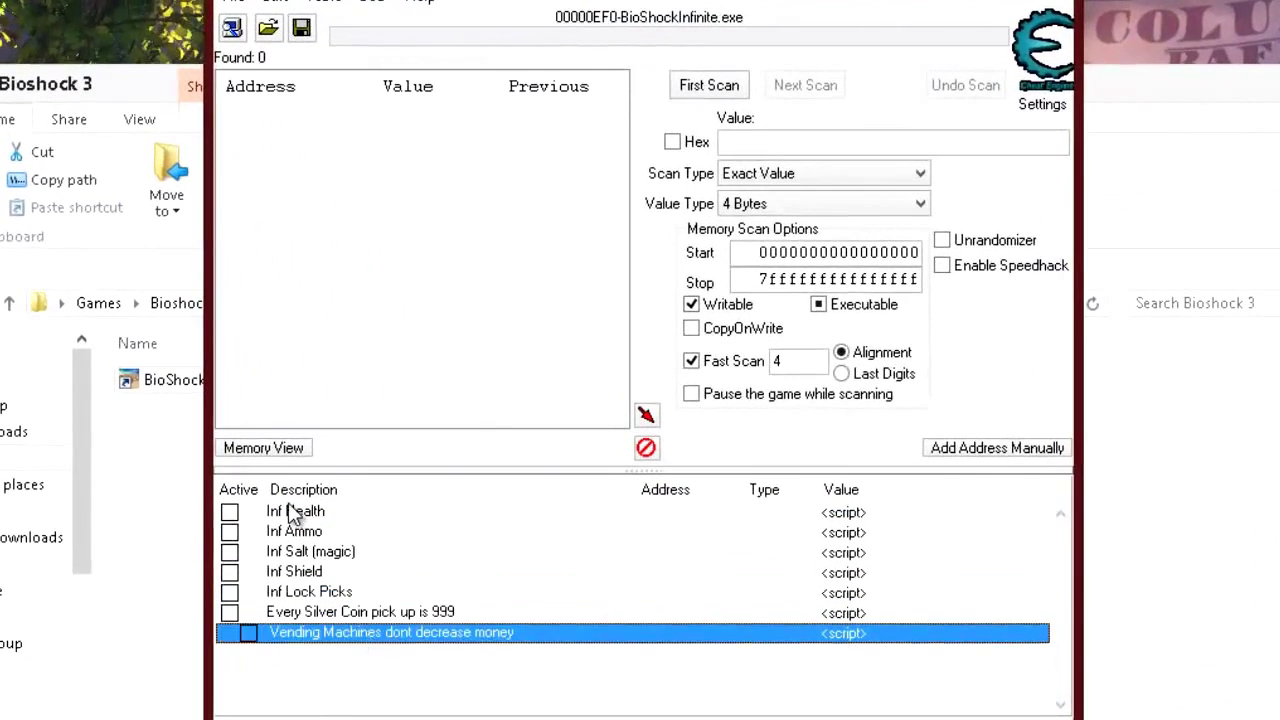
left_click(288, 510)
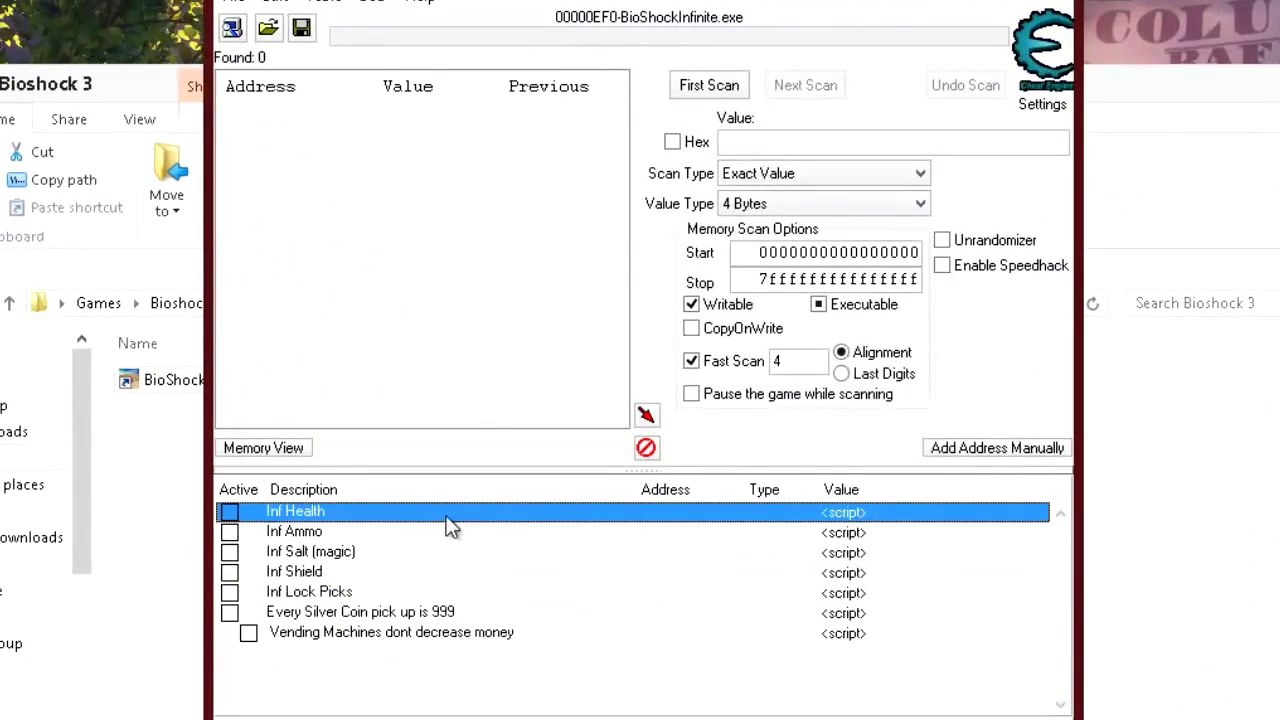
right_click(302, 510)
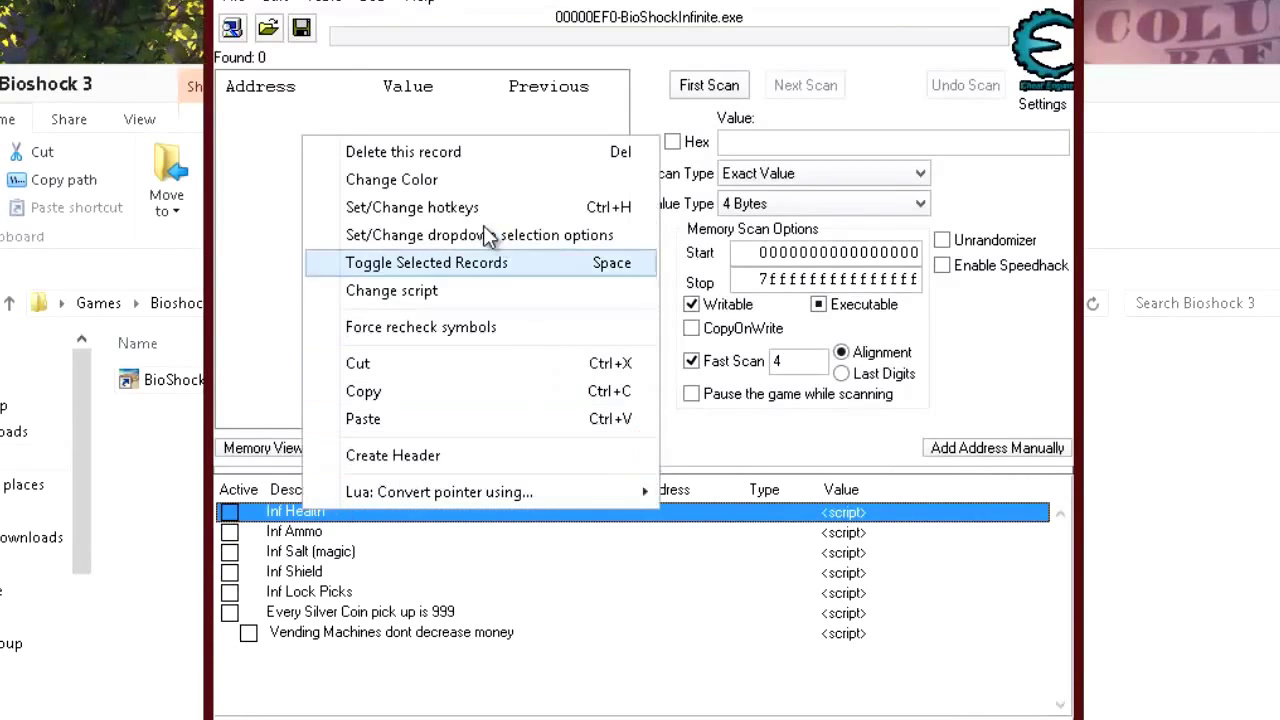
left_click(410, 208)
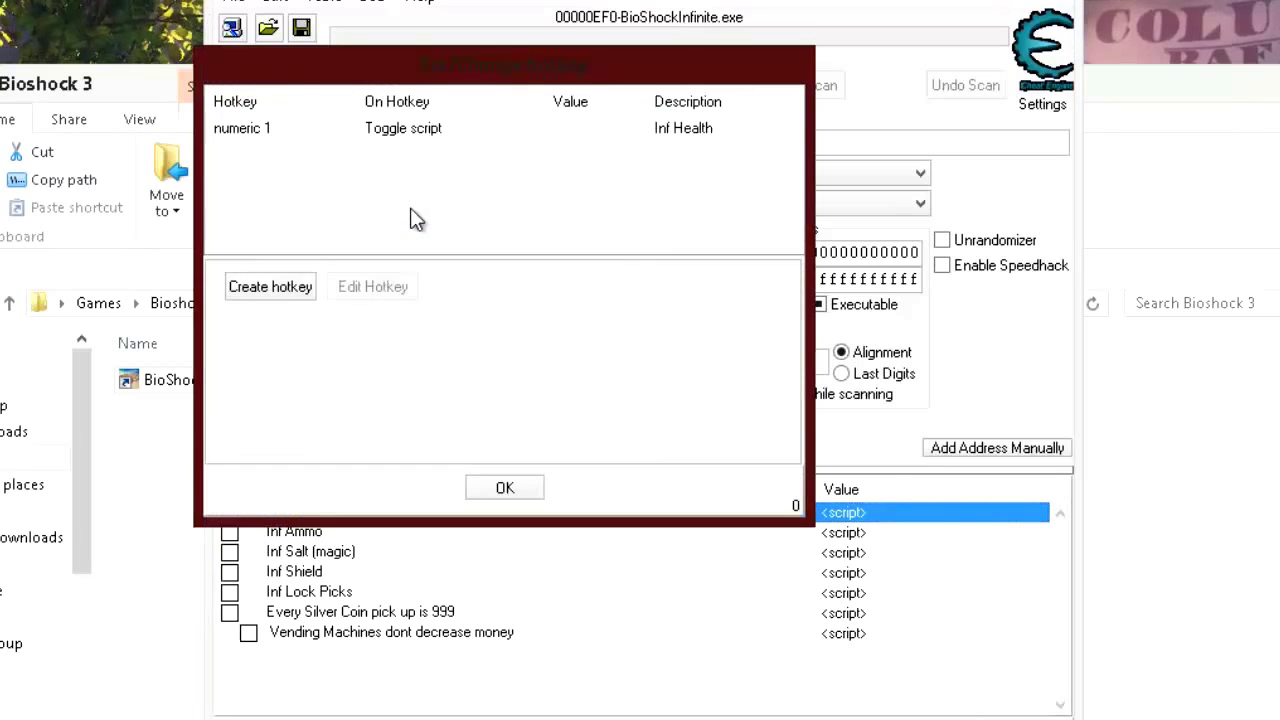
left_click_drag(634, 80, 632, 382)
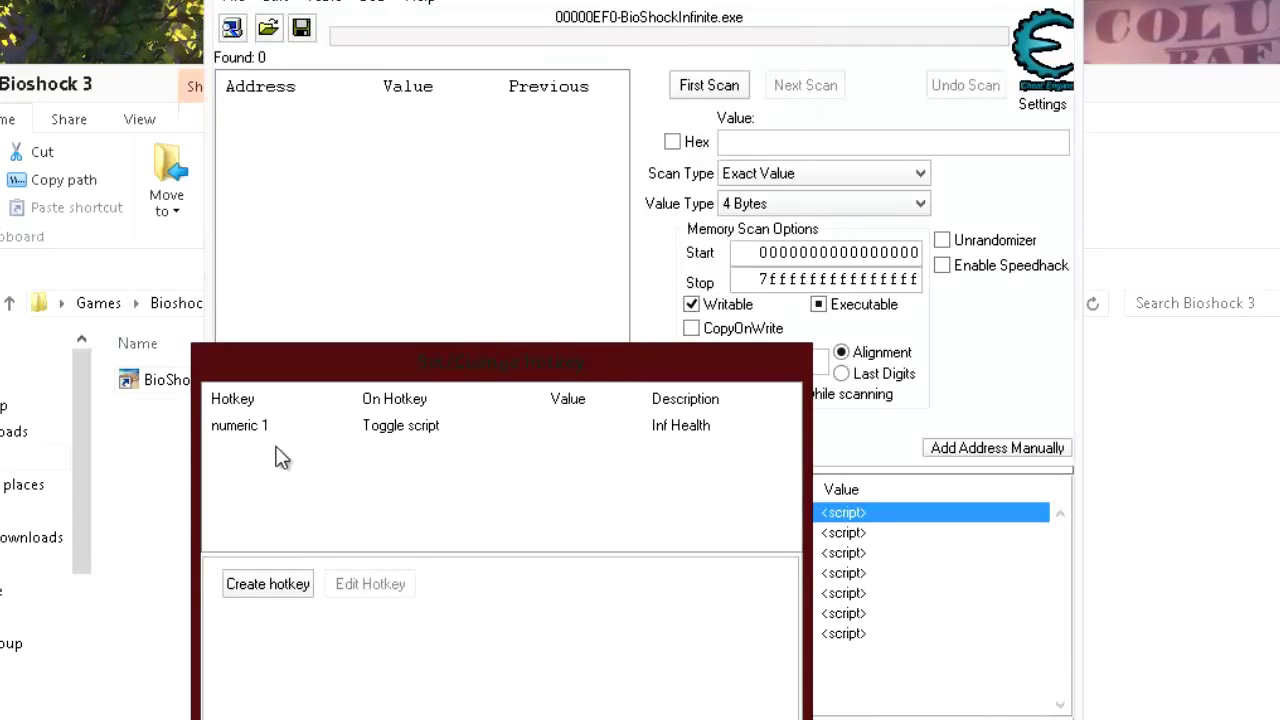
left_click_drag(569, 361, 642, 245)
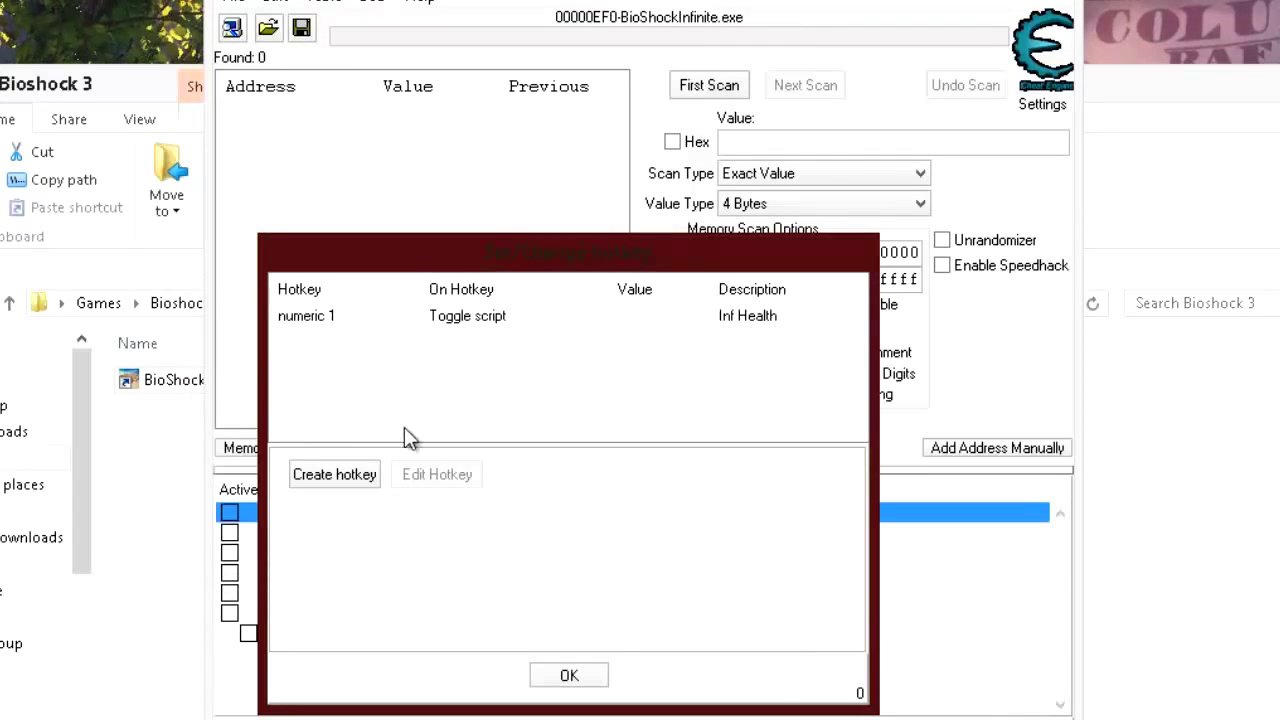
left_click(338, 474)
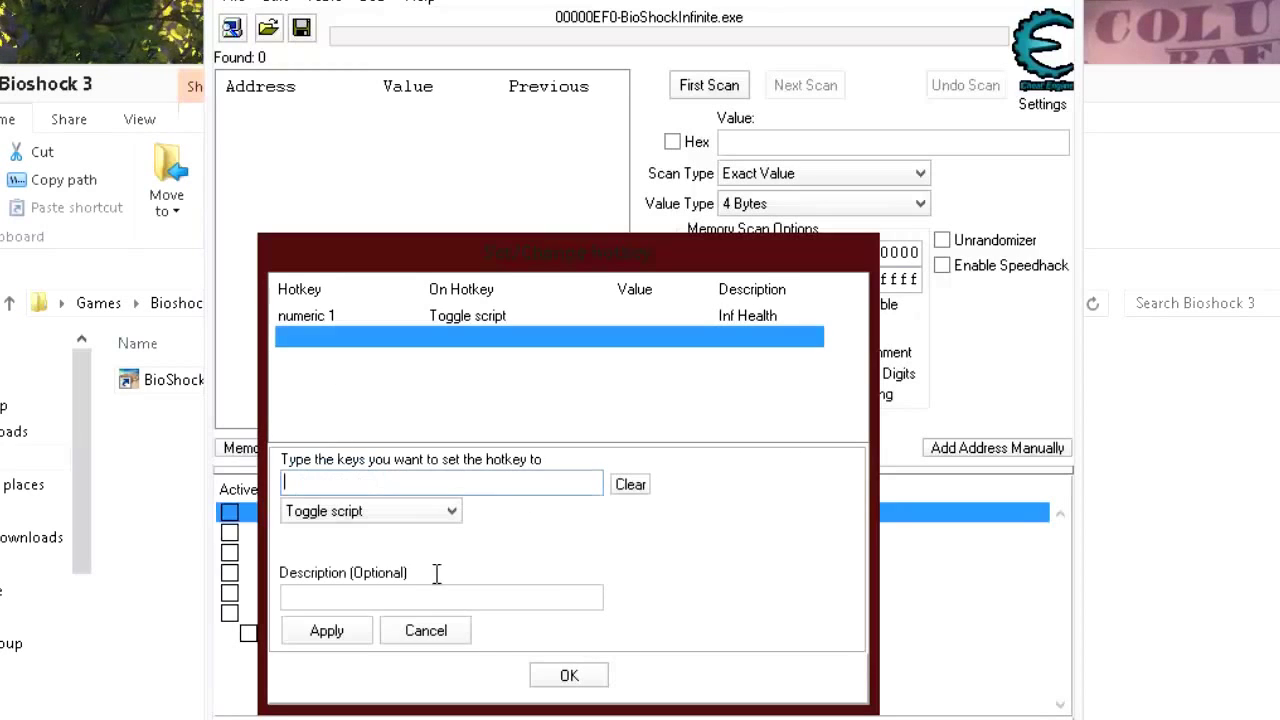
left_click(419, 512)
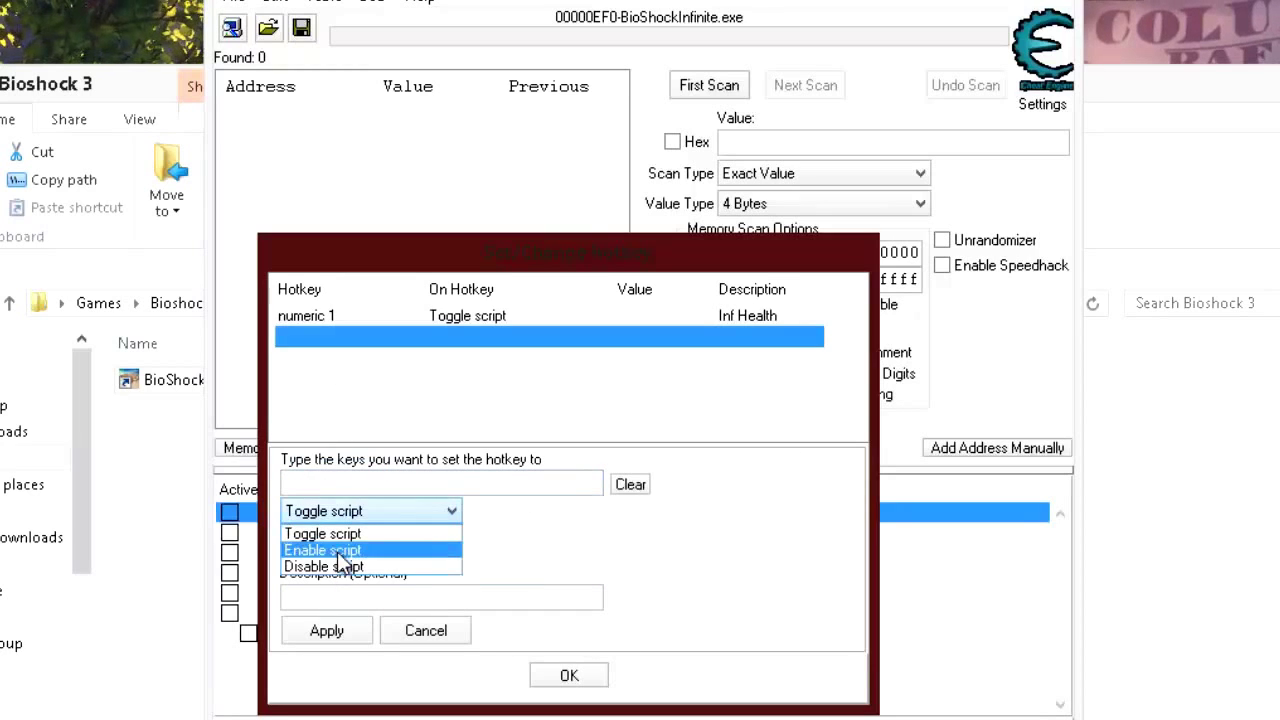
left_click(318, 534)
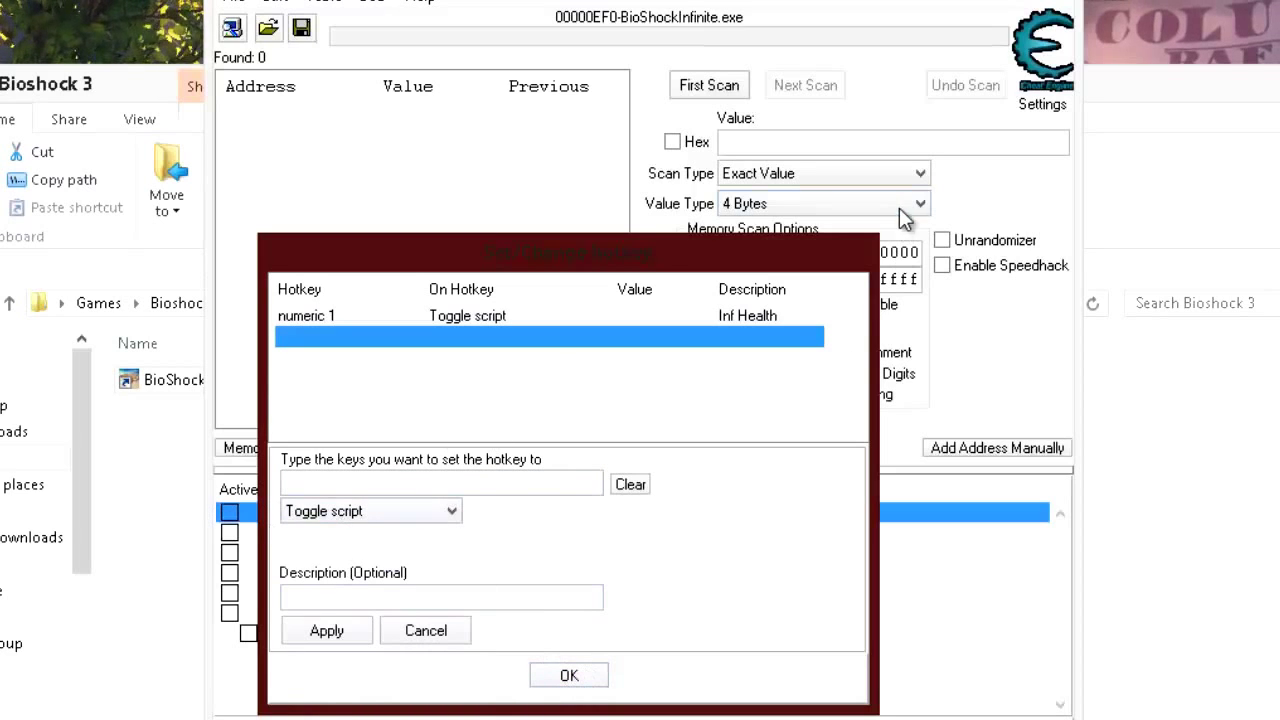
left_click(565, 677)
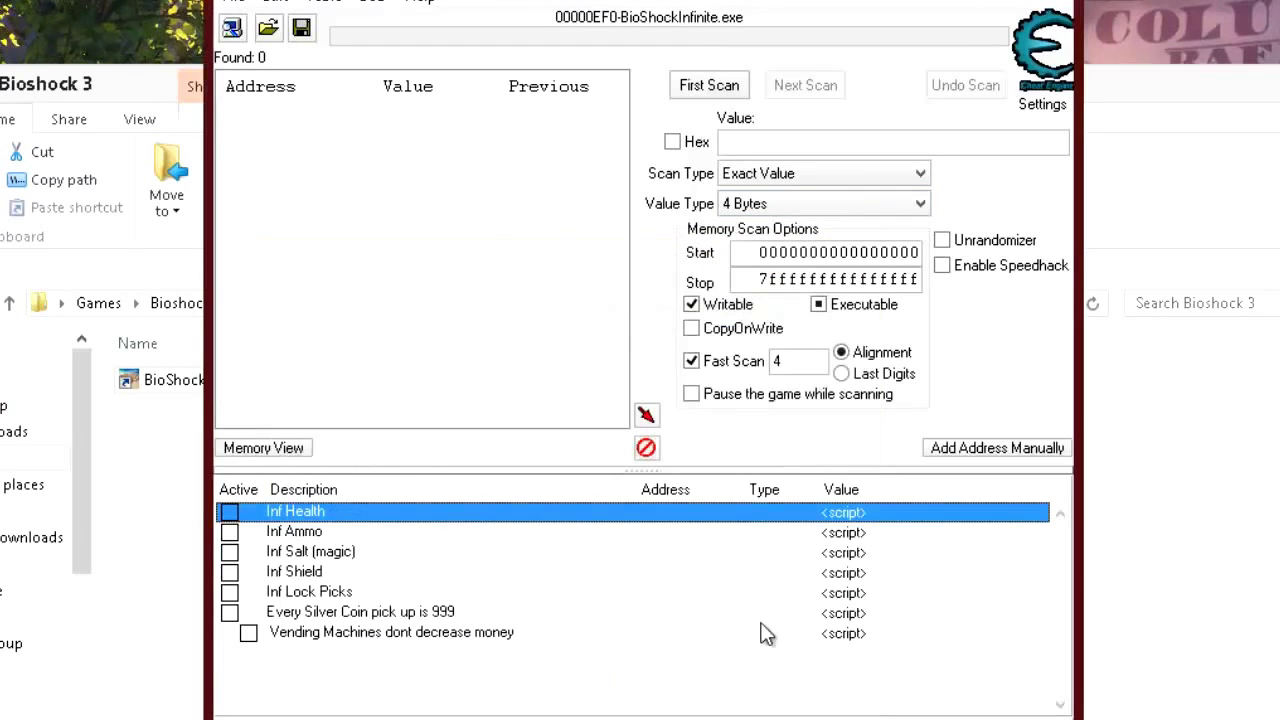
left_click(316, 537)
left_click(312, 553)
left_click(305, 574)
left_click(308, 592)
left_click(318, 612)
left_click(322, 638)
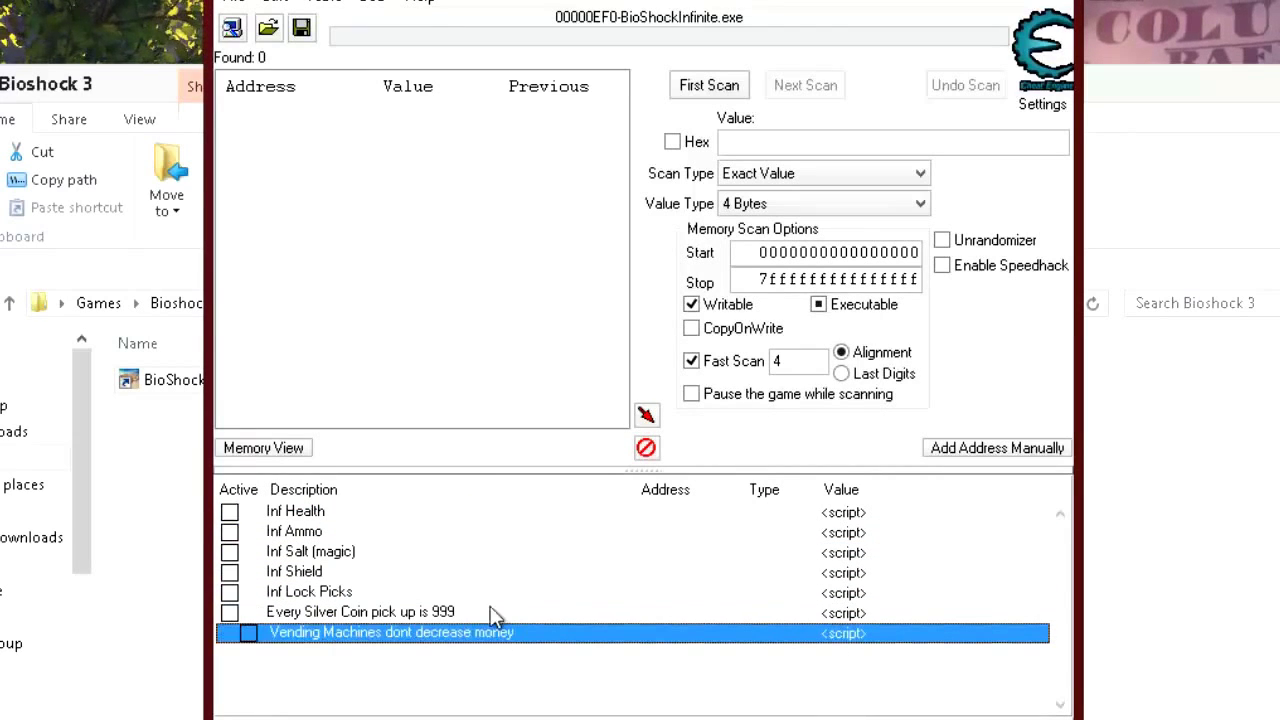
left_click(304, 514)
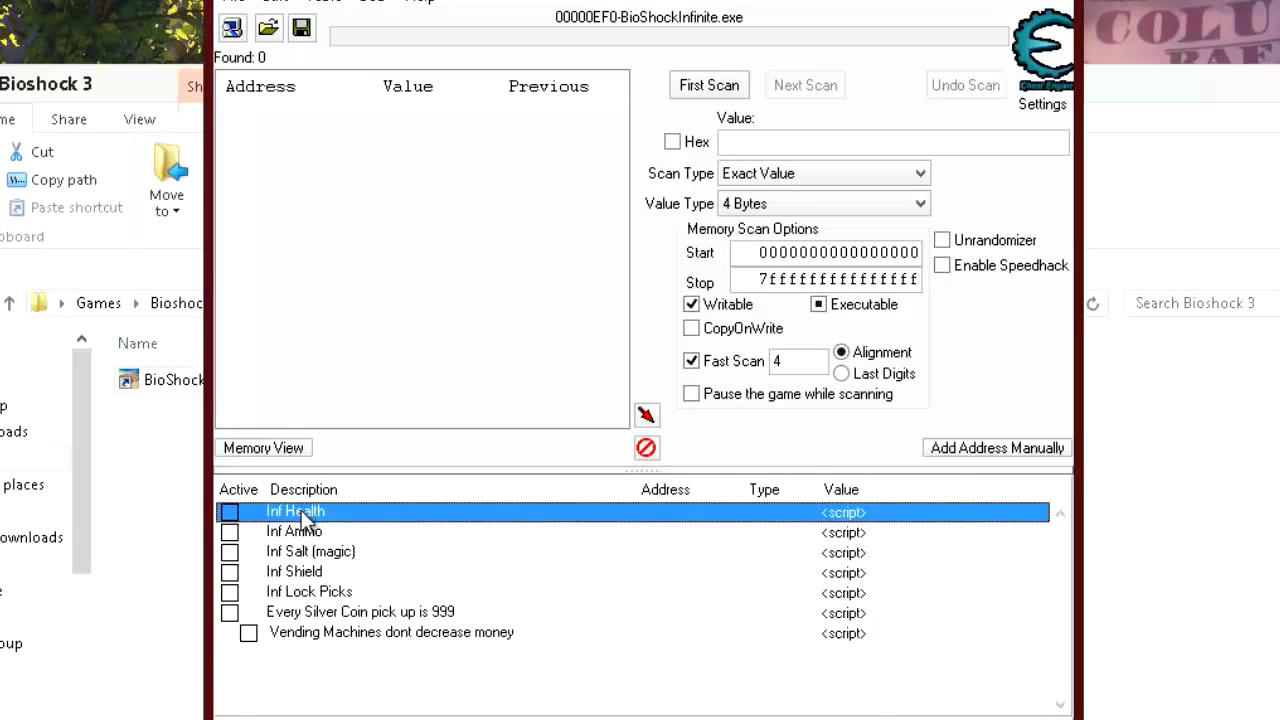
left_click(318, 634)
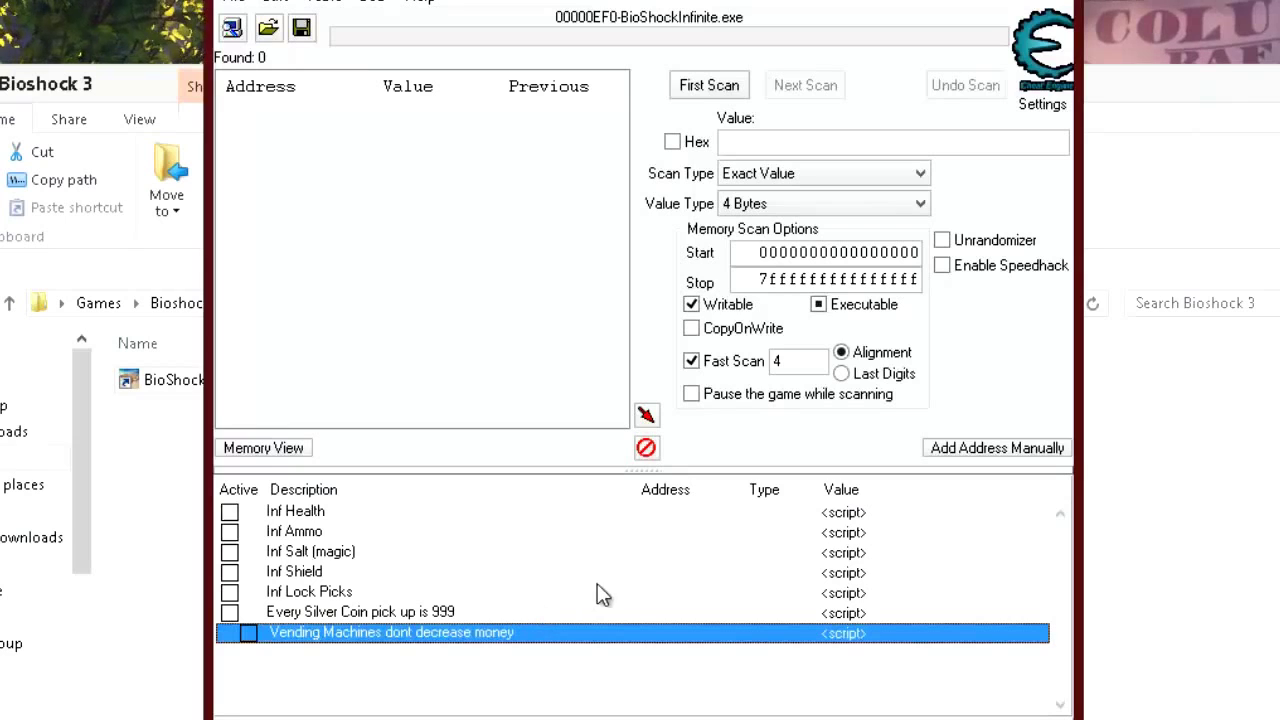
left_click(295, 514)
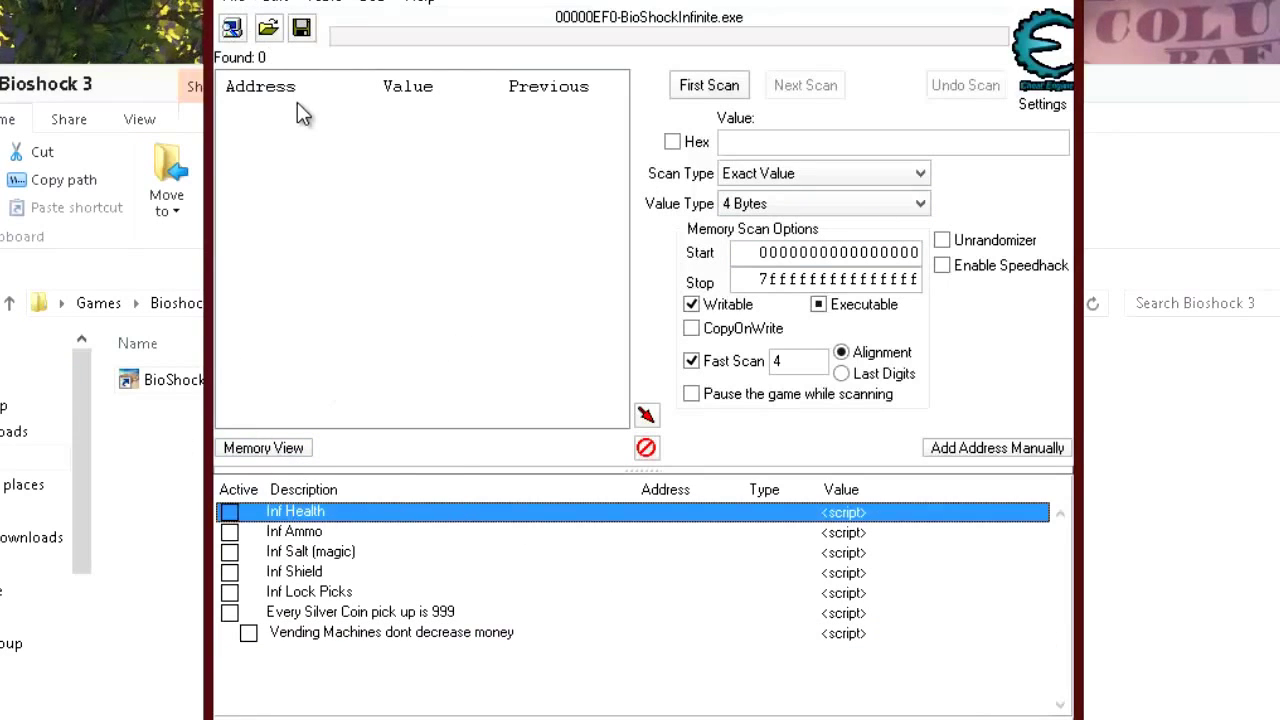
key("alt")
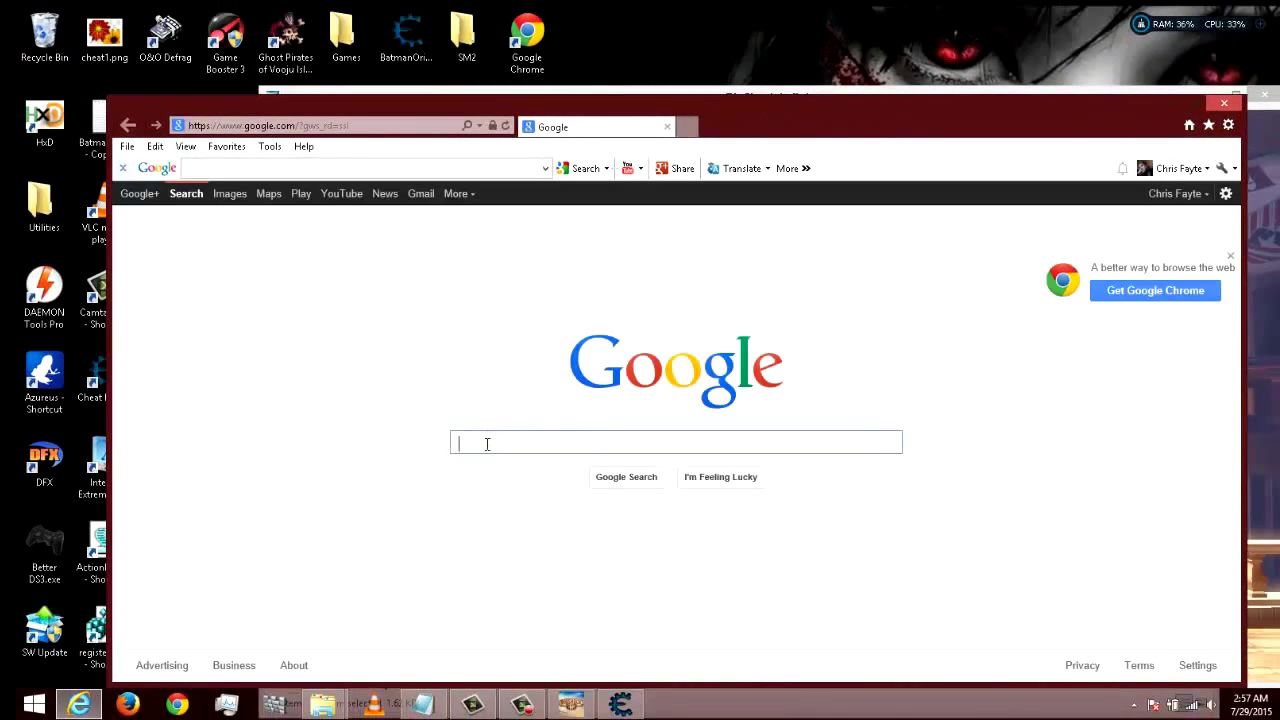
- Search Google Images for 'bioshock infinite'
type("bioshock")
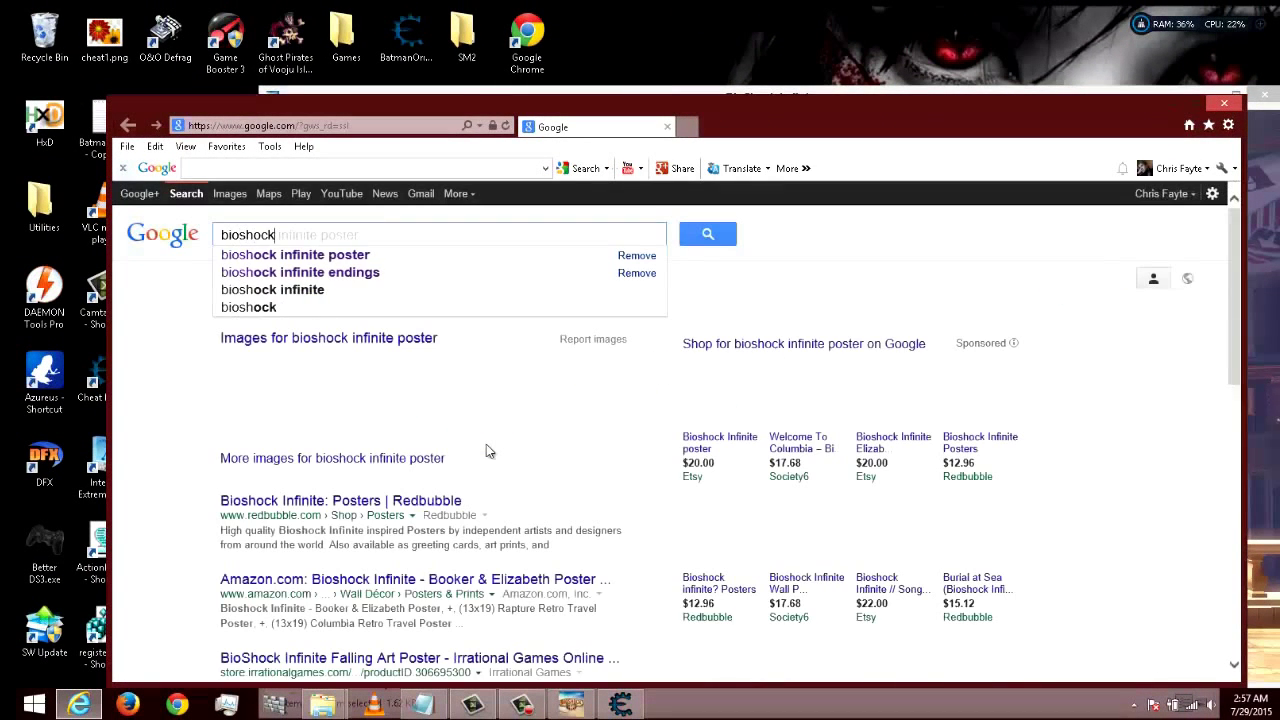
type(" infinite")
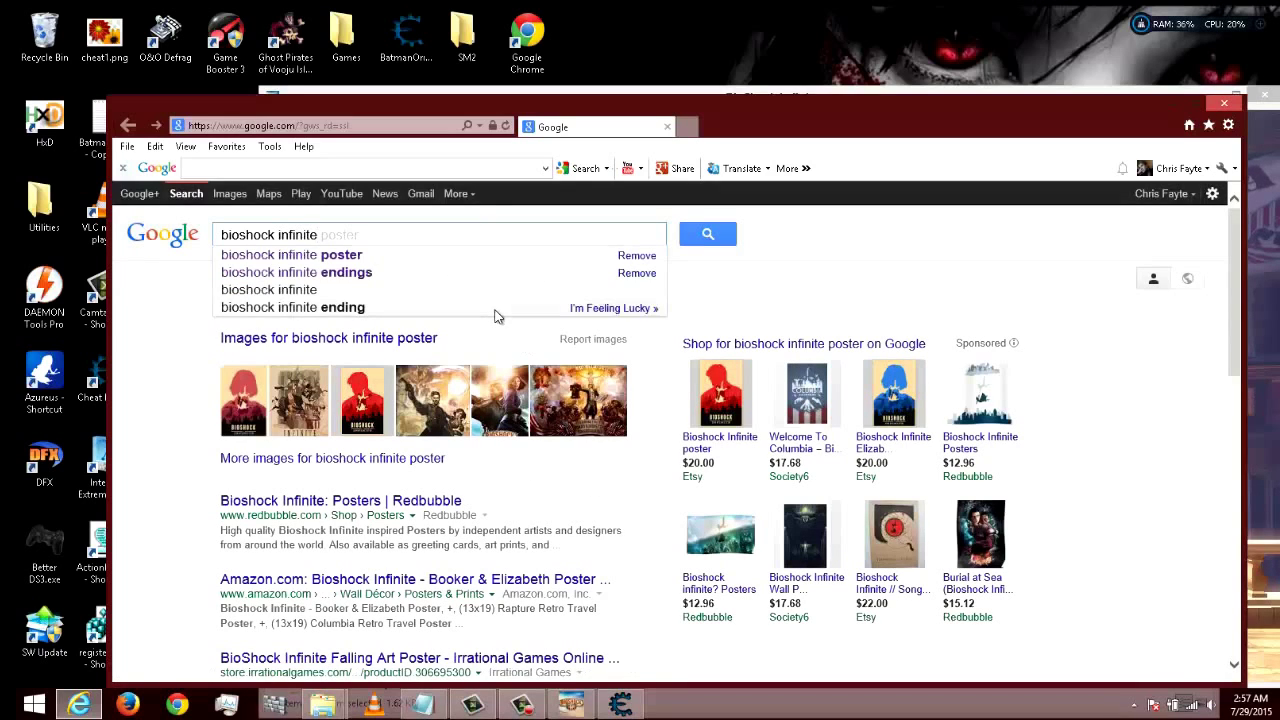
key("Return")
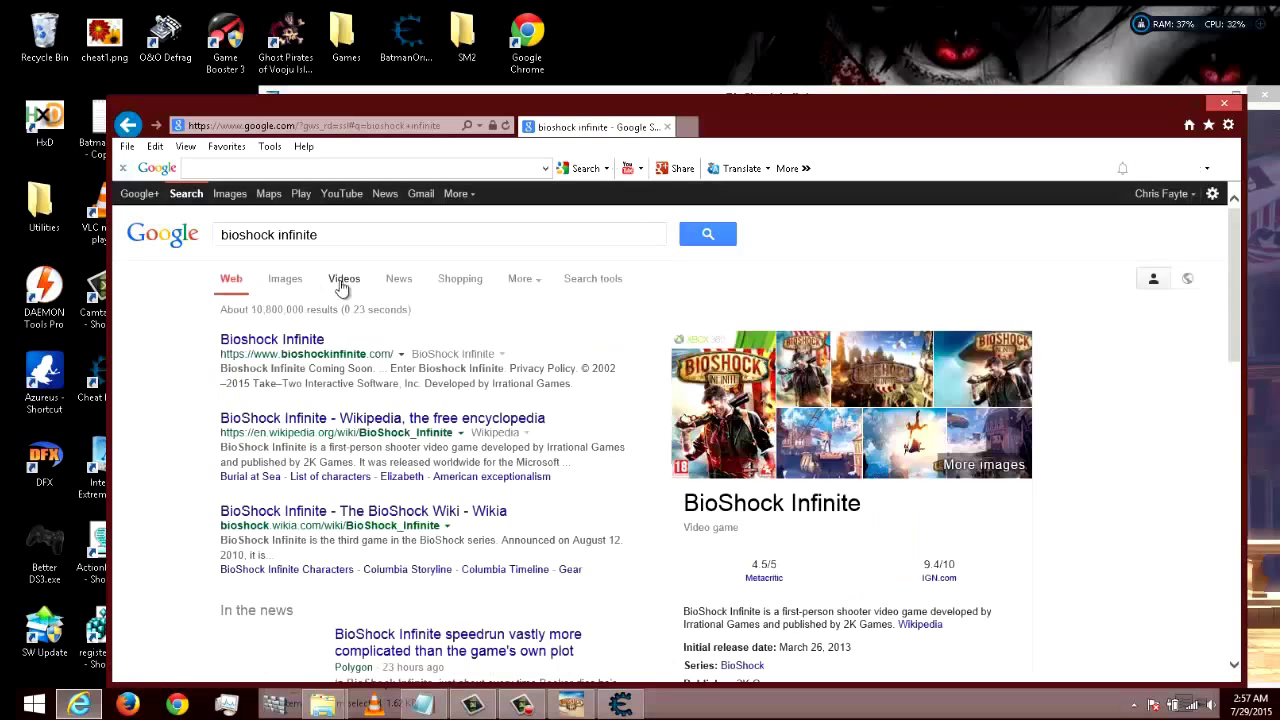
left_click(294, 284)
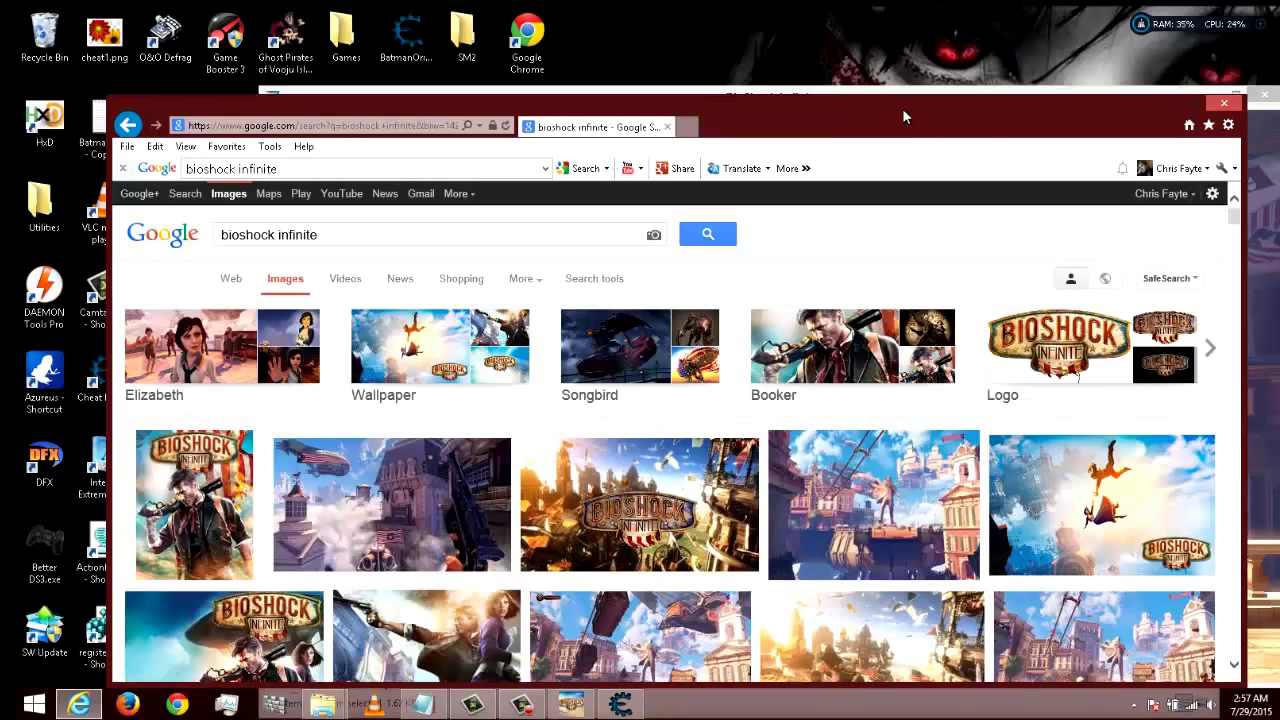
left_click_drag(903, 116, 933, 84)
scroll(762, 415, "down", 2)
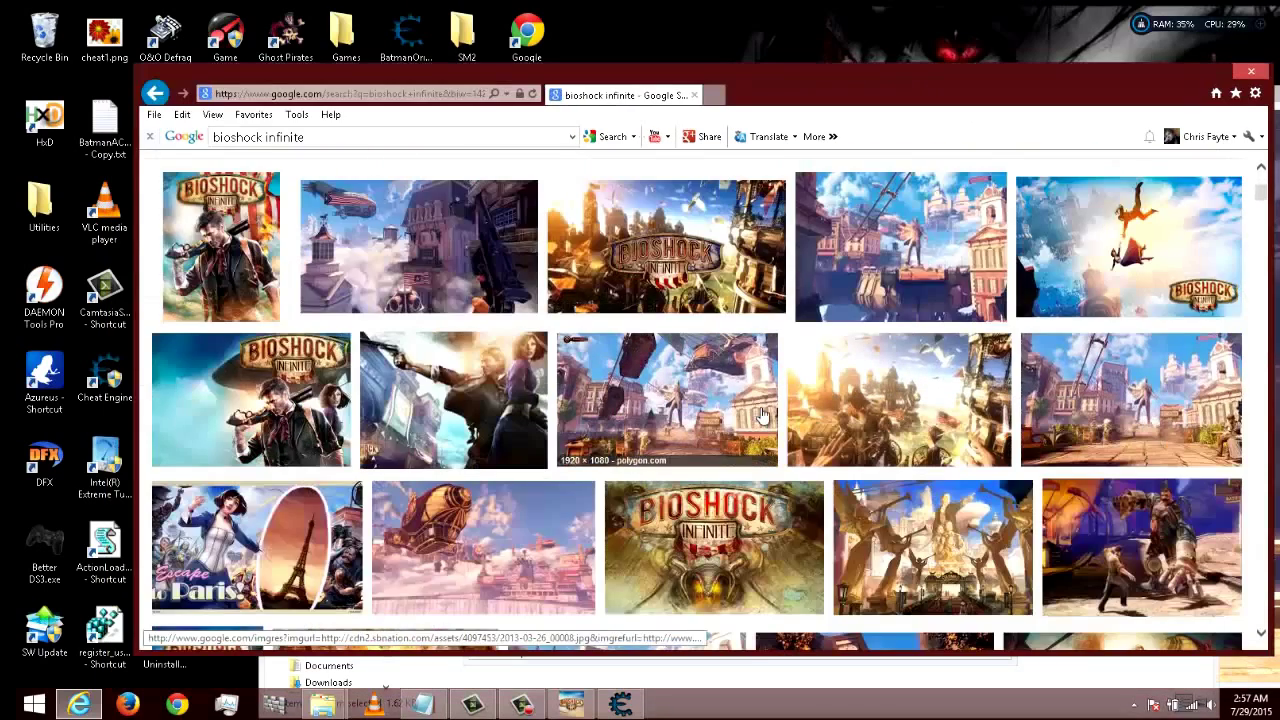
scroll(762, 415, "up", 2)
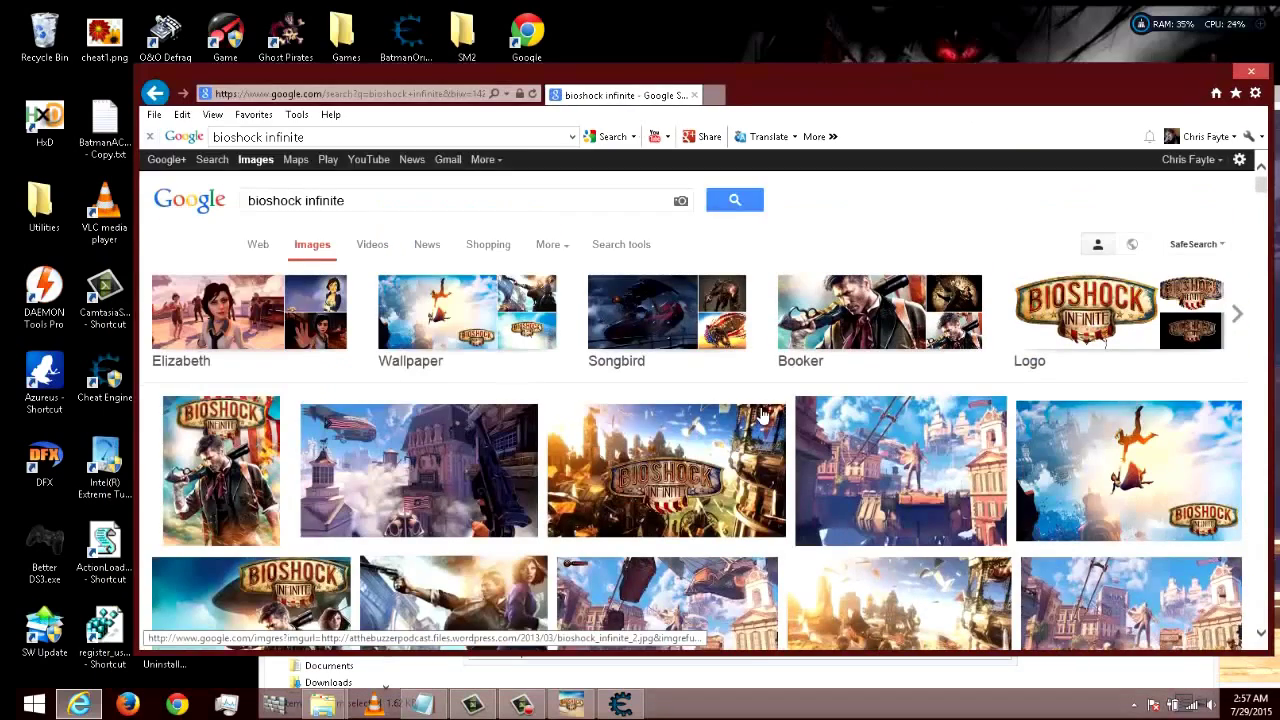
- Open the full-size BioShock logo image and save it to the Desktop as bioshock_infinite_2.jpg
left_click(662, 487)
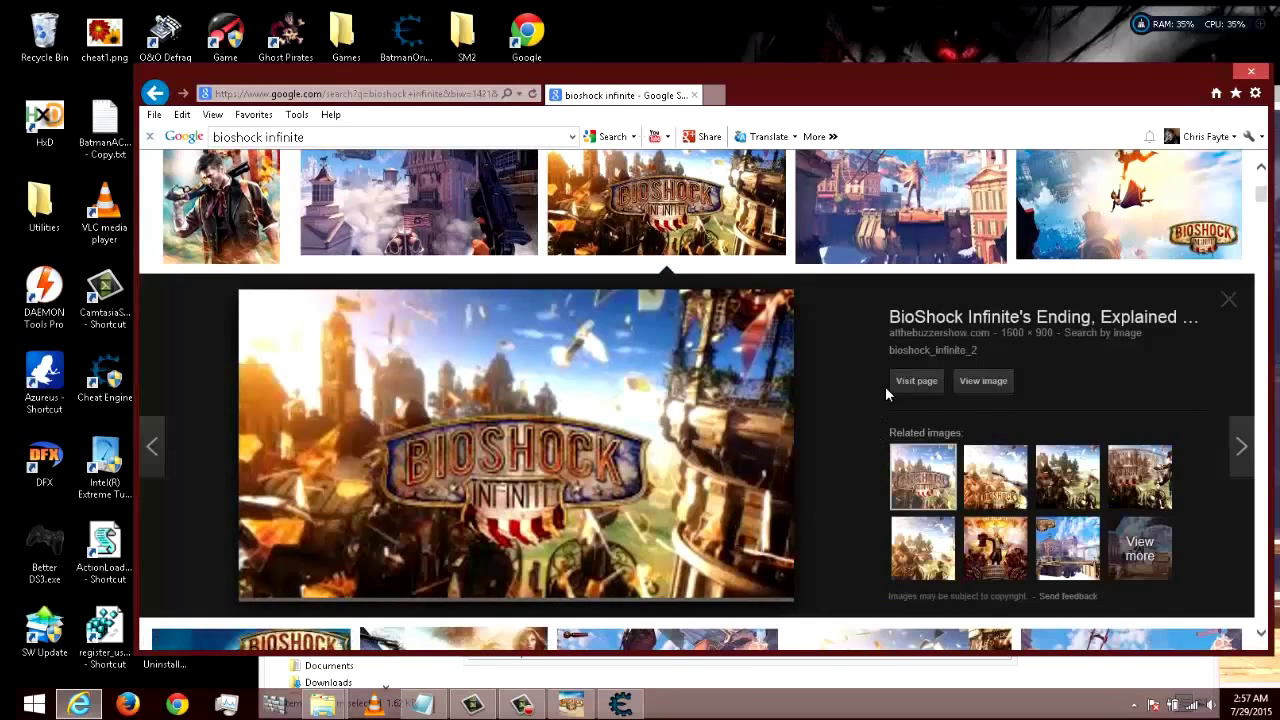
left_click(983, 382)
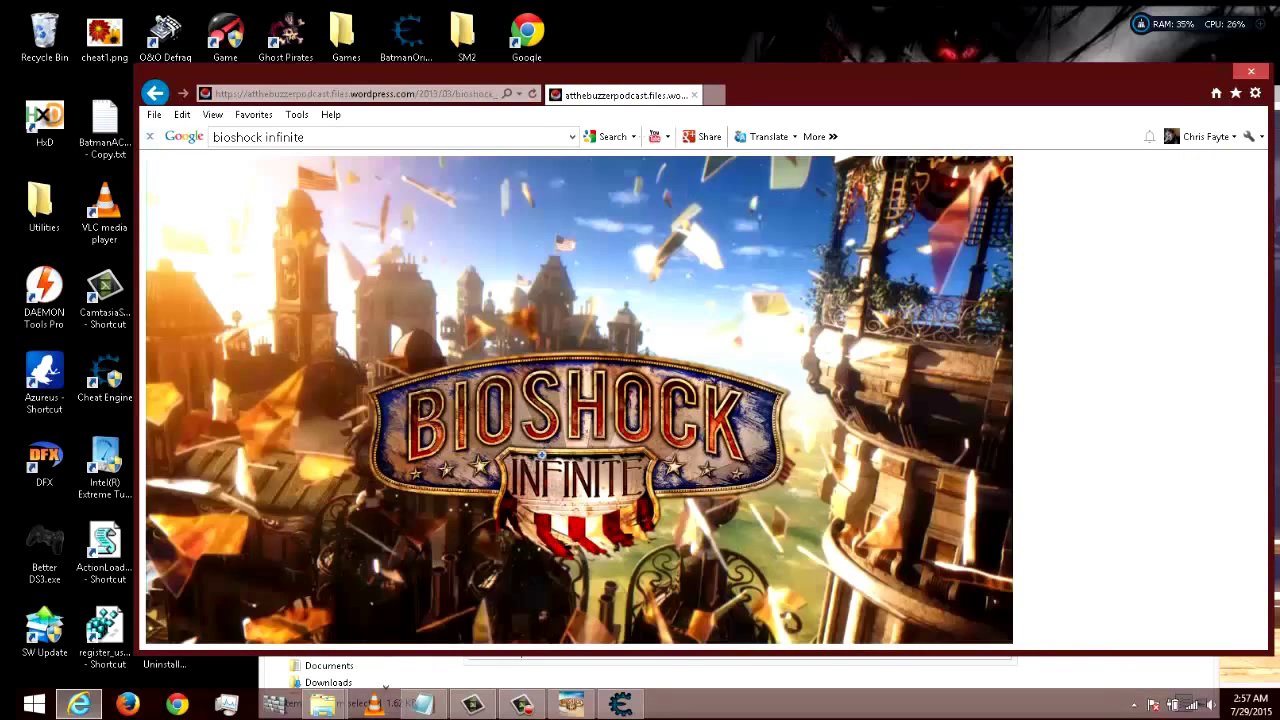
right_click(487, 342)
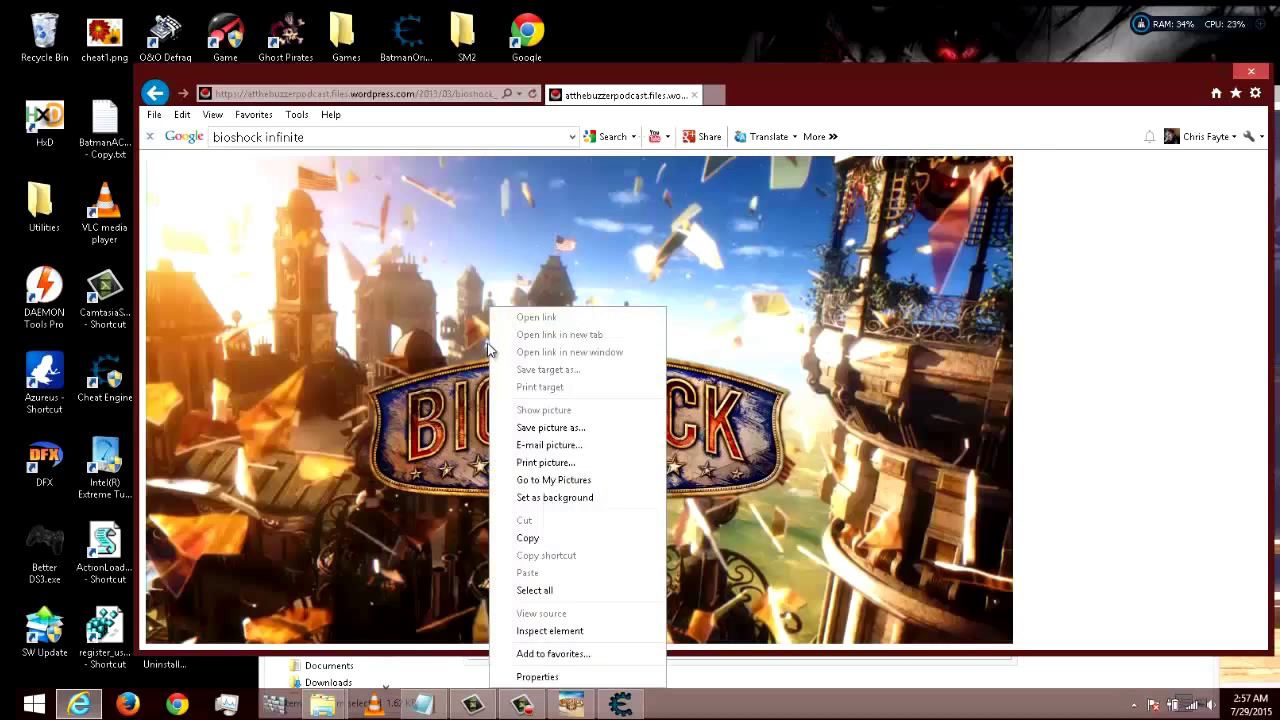
left_click(550, 427)
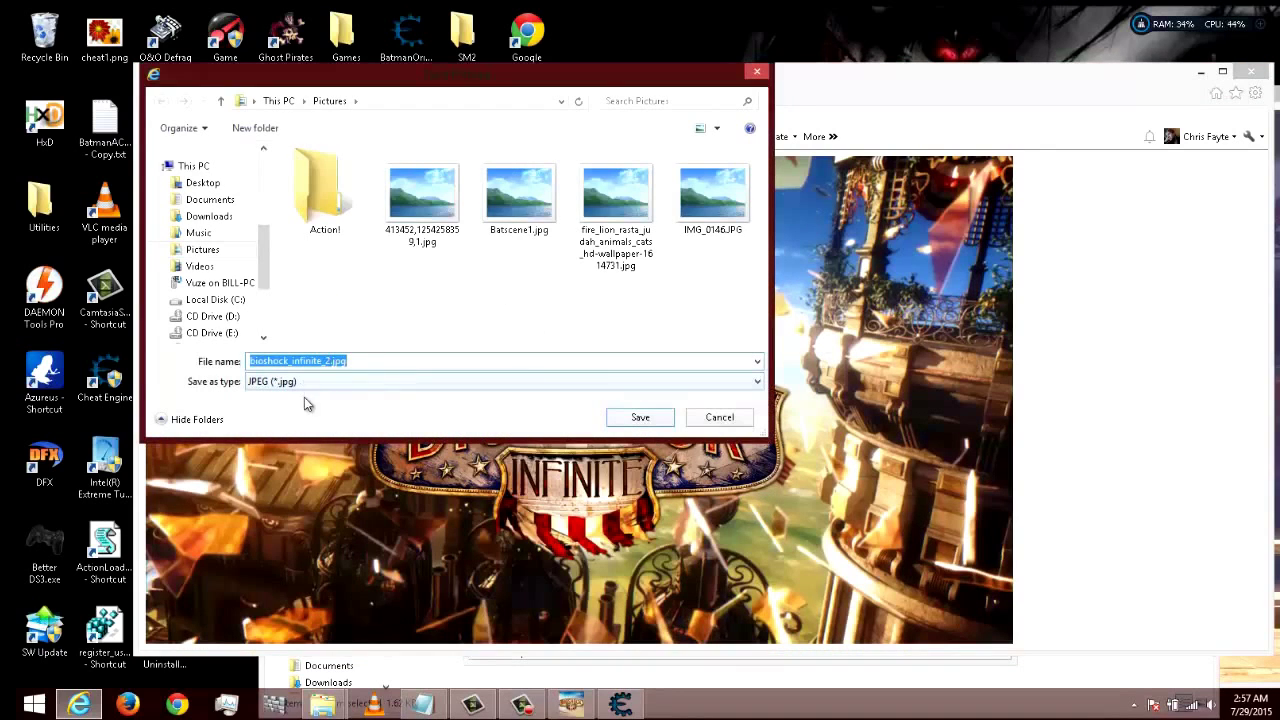
left_click(198, 182)
left_click(636, 419)
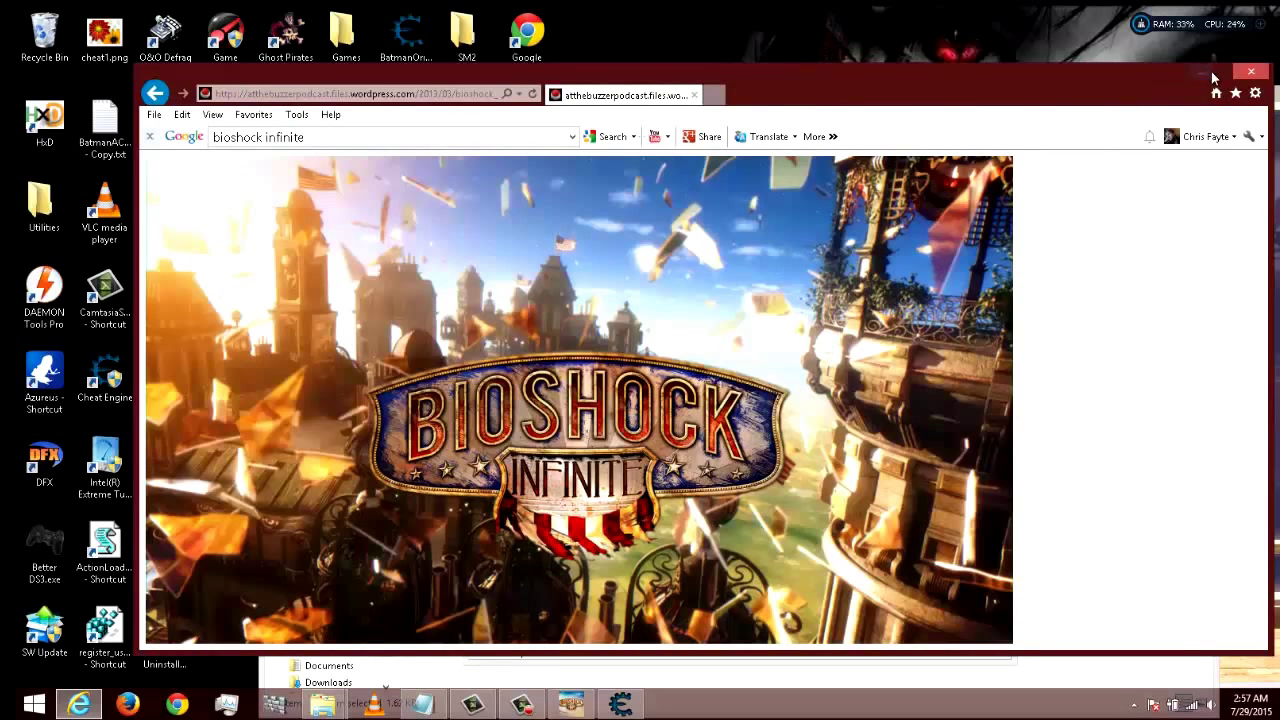
left_click_drag(1130, 92, 1080, 103)
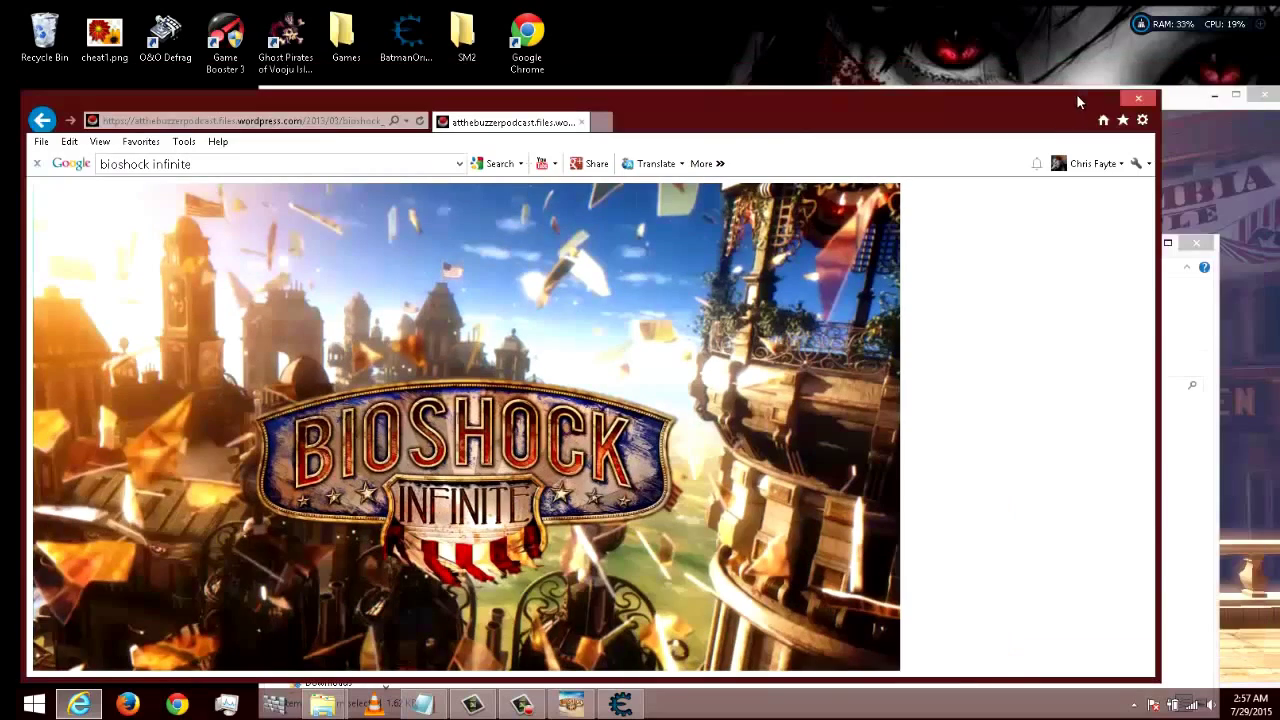
- Minimize every window to reveal the saved bioshock_infinite image on the desktop, then restore the browser
left_click(1089, 99)
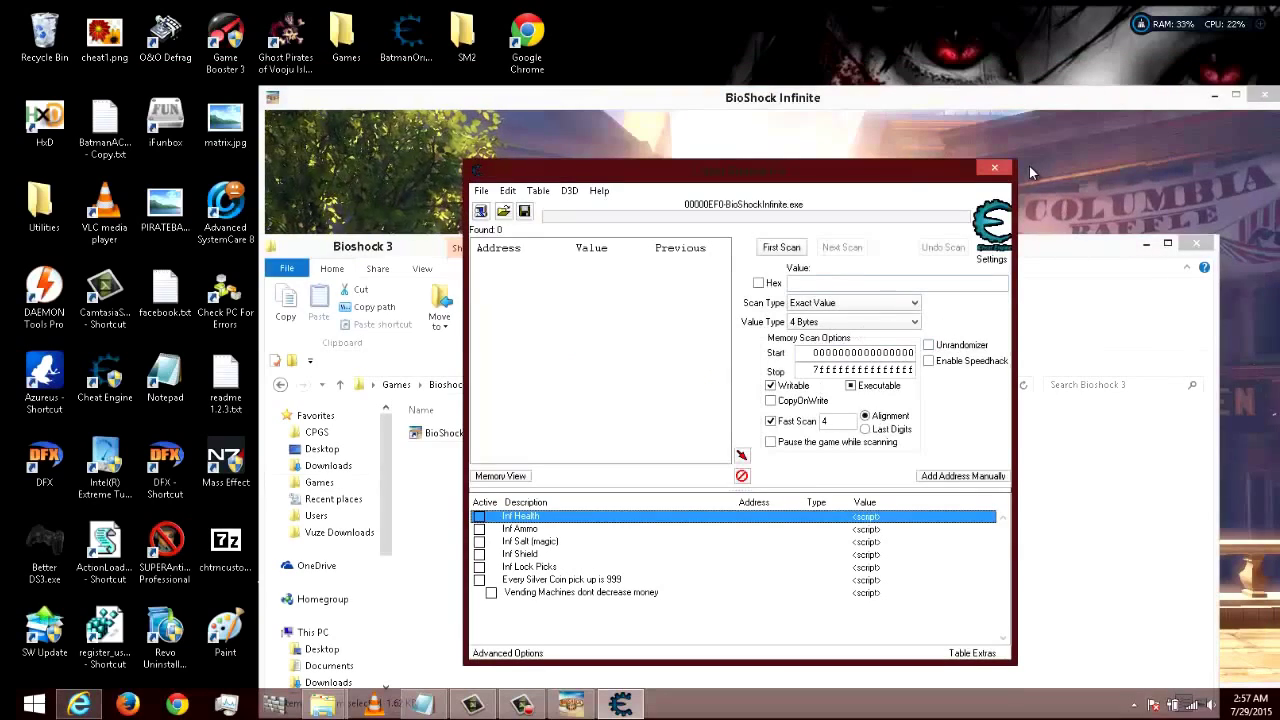
left_click_drag(1111, 92, 906, 106)
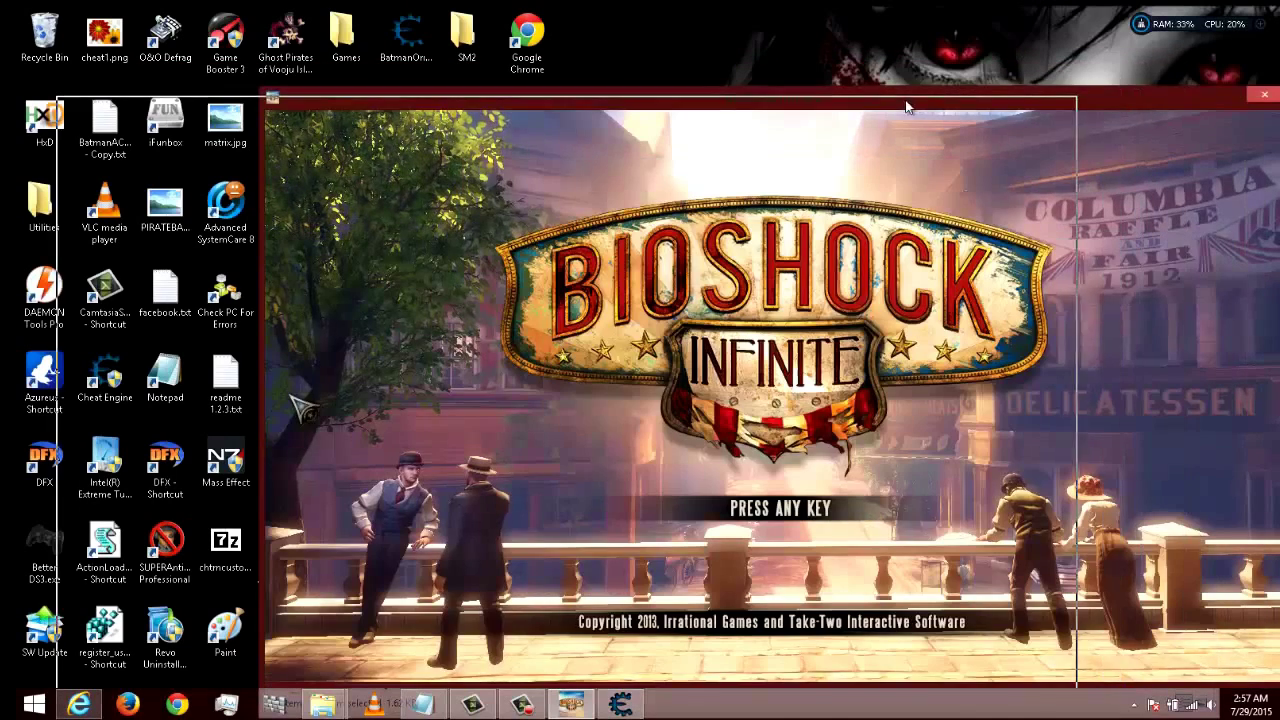
key("alt+Tab")
key("alt+Tab")
key("alt+Tab")
key("alt+Tab")
key("alt+Tab")
key("alt+Tab")
key("alt+Tab")
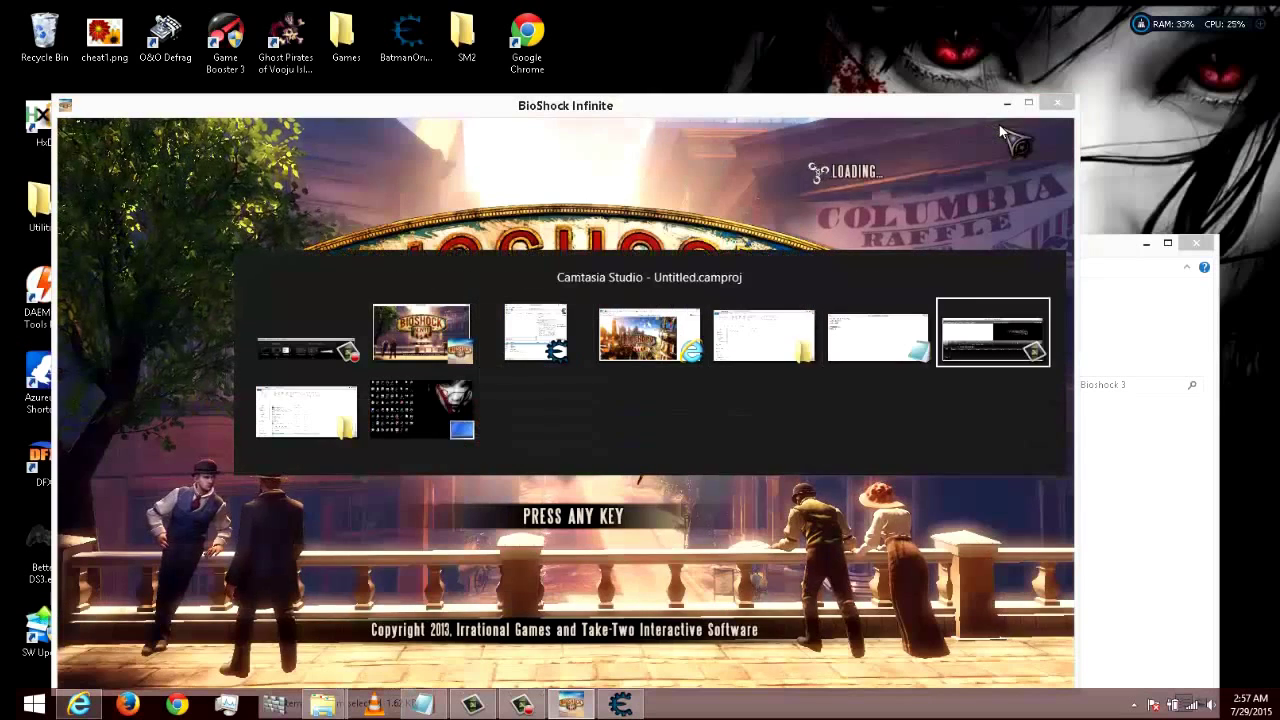
key("super+d")
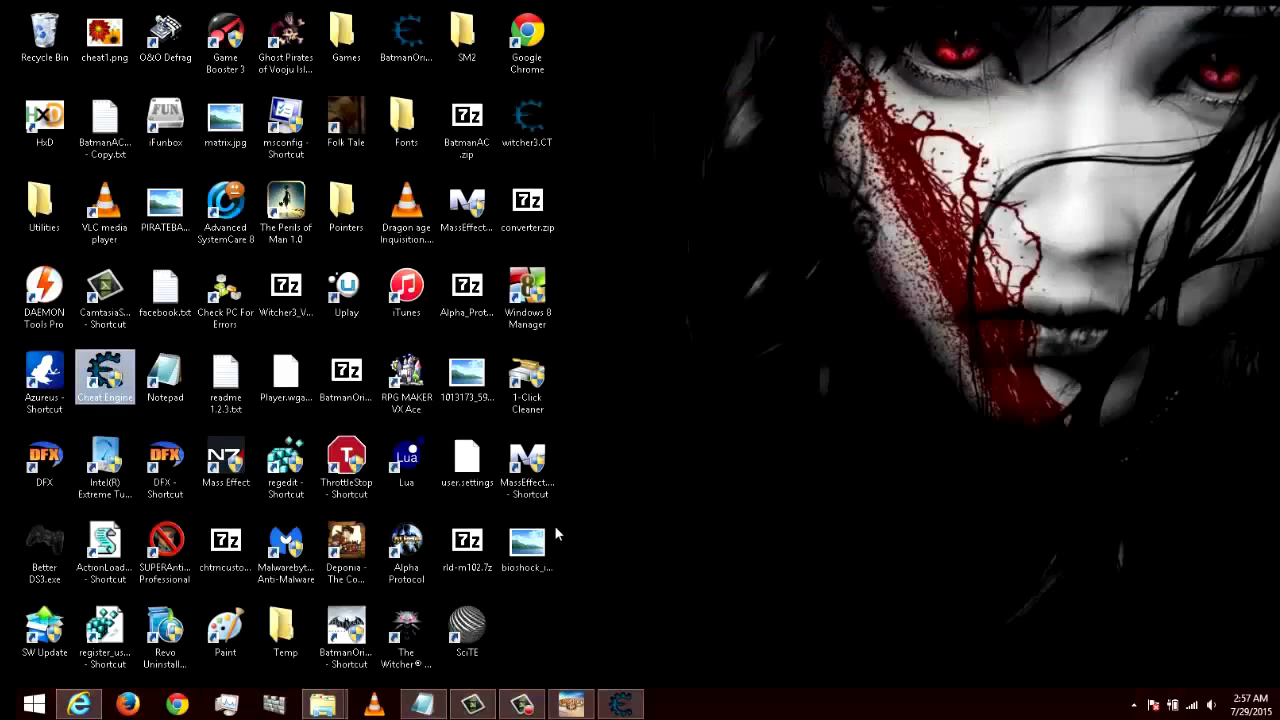
left_click(91, 709)
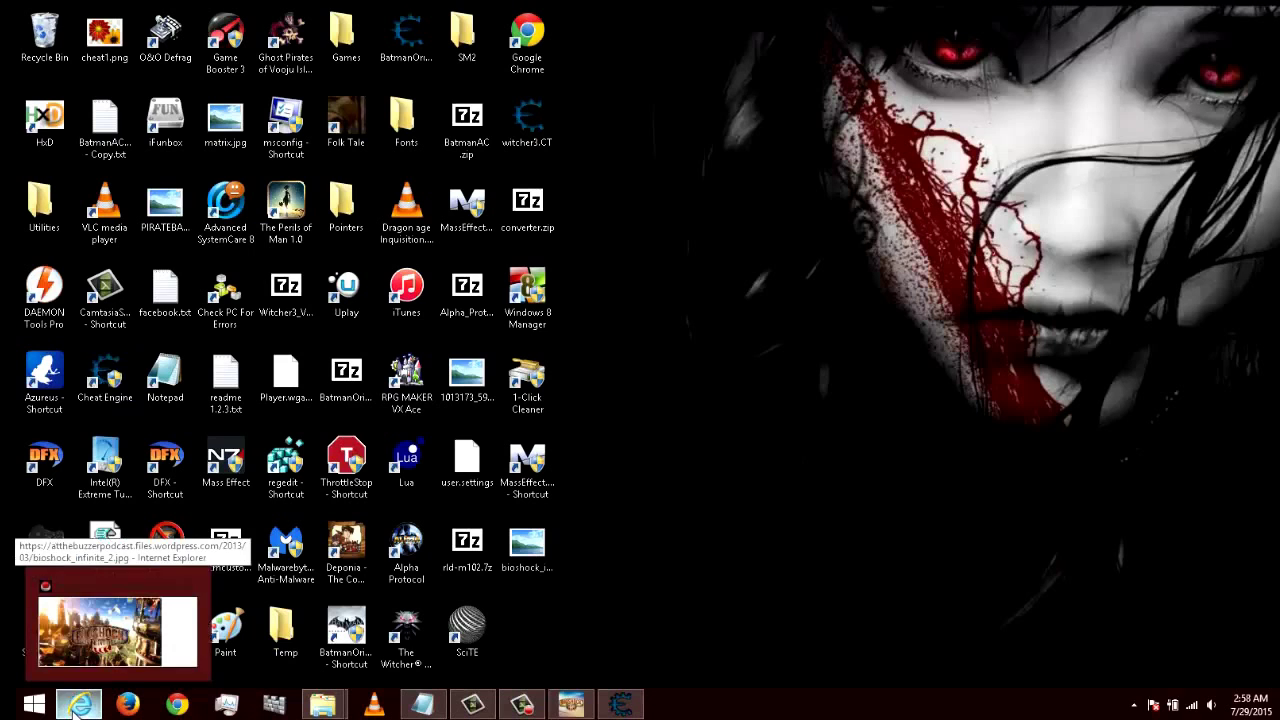
left_click(100, 620)
- Open the saved online-convert.com 'Converting your file' page from Internet Explorer's Favorites
left_click_drag(659, 110, 871, 123)
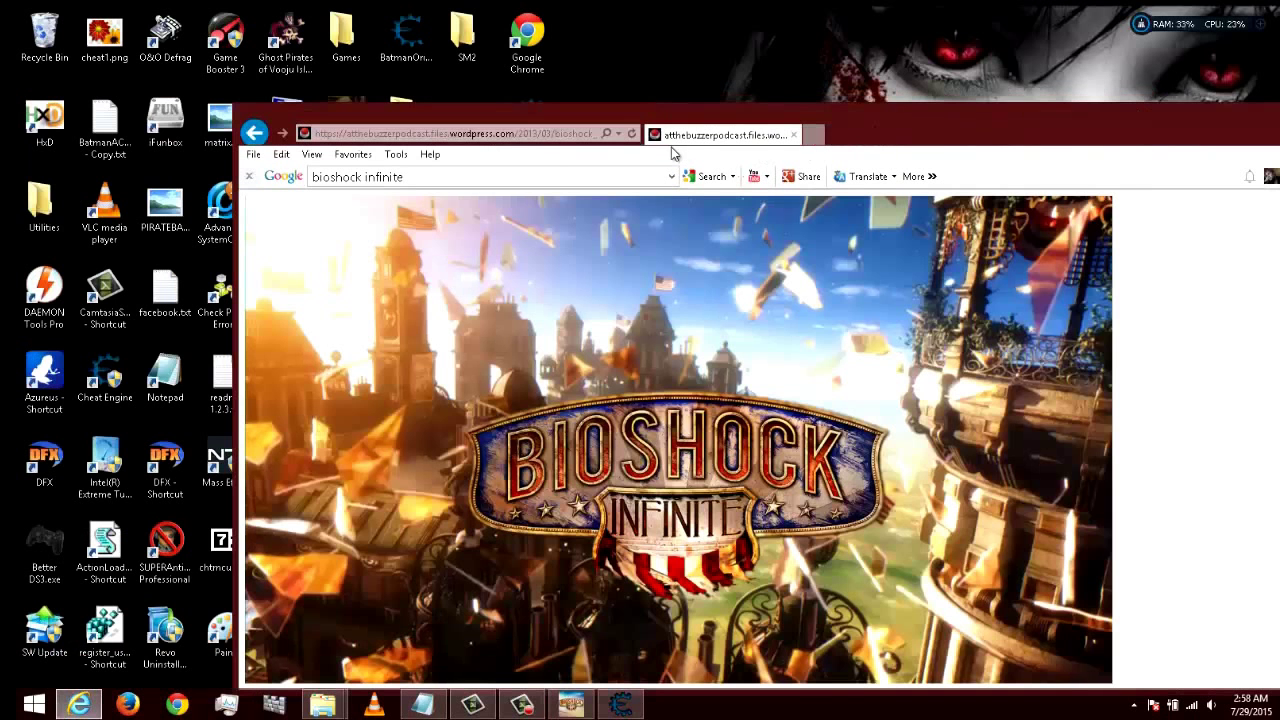
left_click(312, 155)
left_click(353, 154)
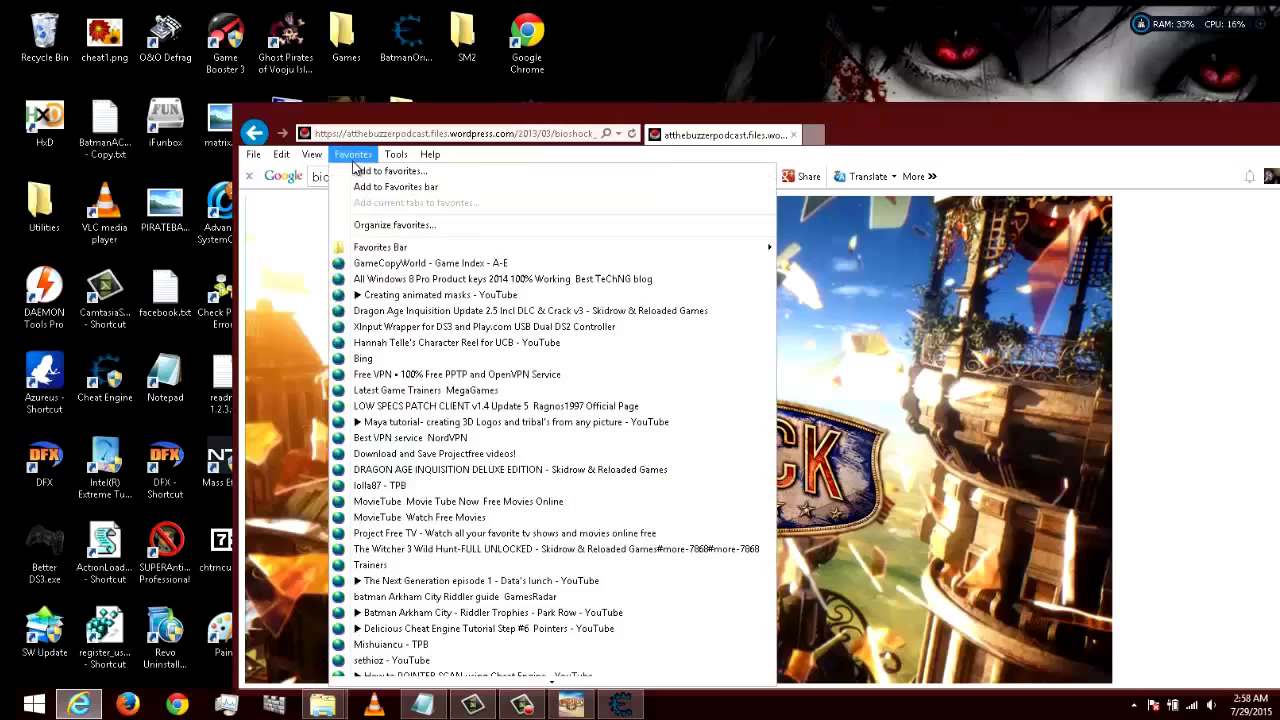
mouse_move(553, 686)
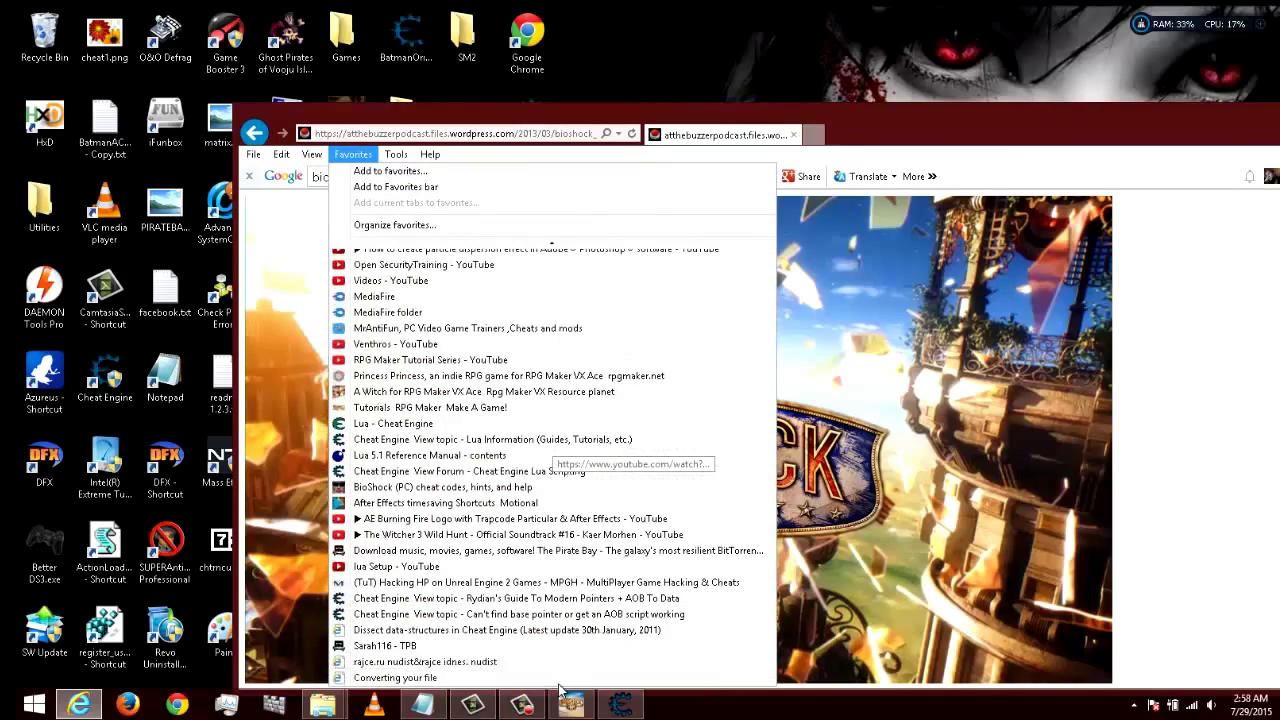
left_click(424, 678)
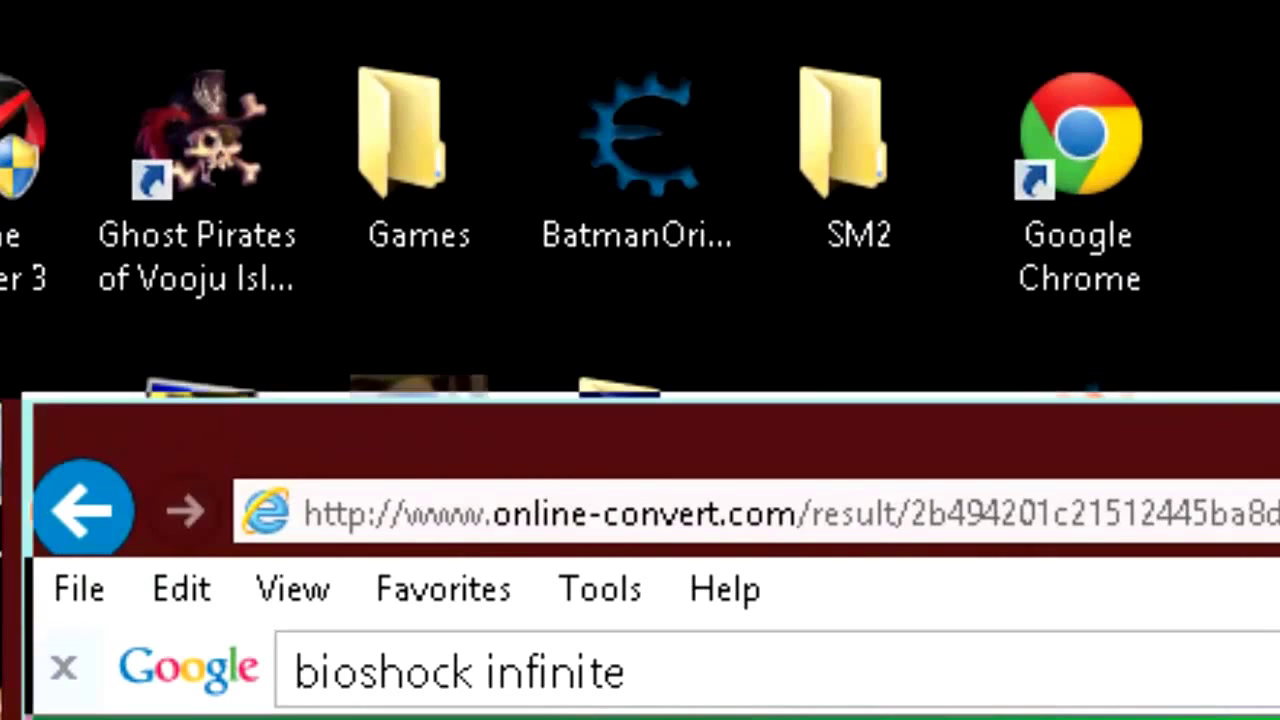
- Dismiss the BioshockInfinite.ico download prompt and scroll to the 'Convert the source file again' options
left_click_drag(400, 430, 560, 530)
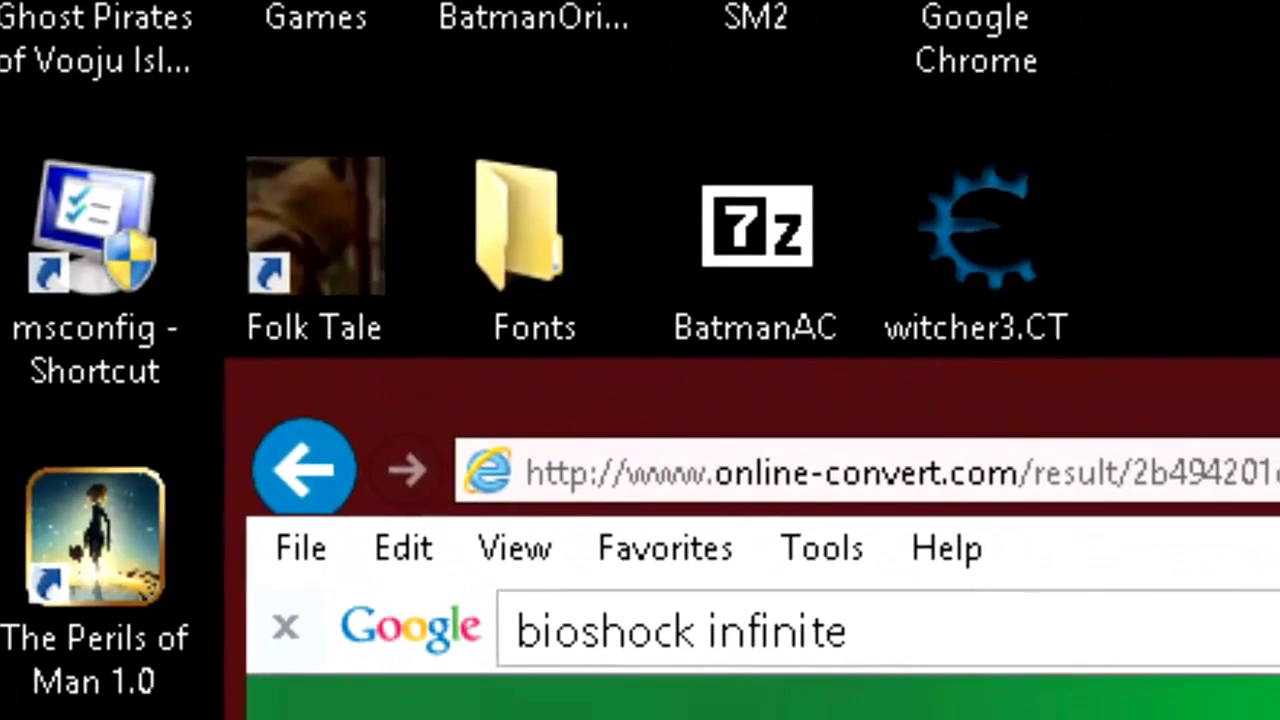
left_click_drag(600, 390, 623, 500)
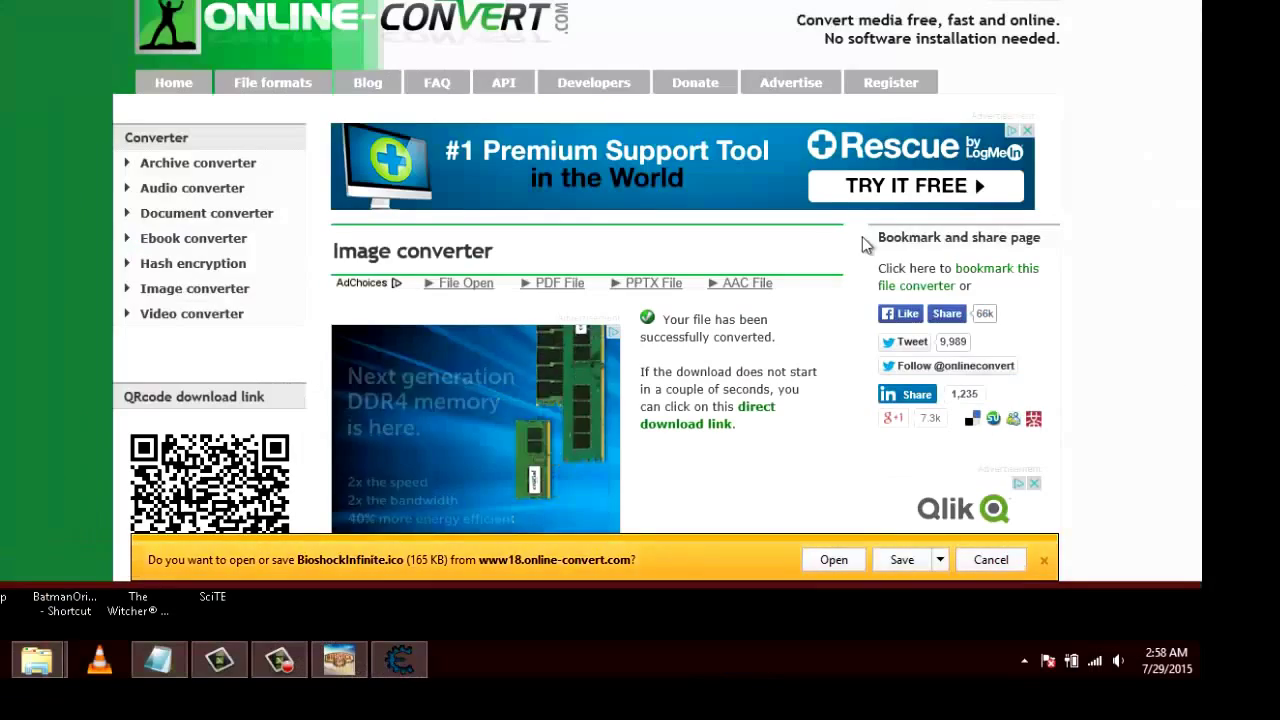
left_click(1043, 560)
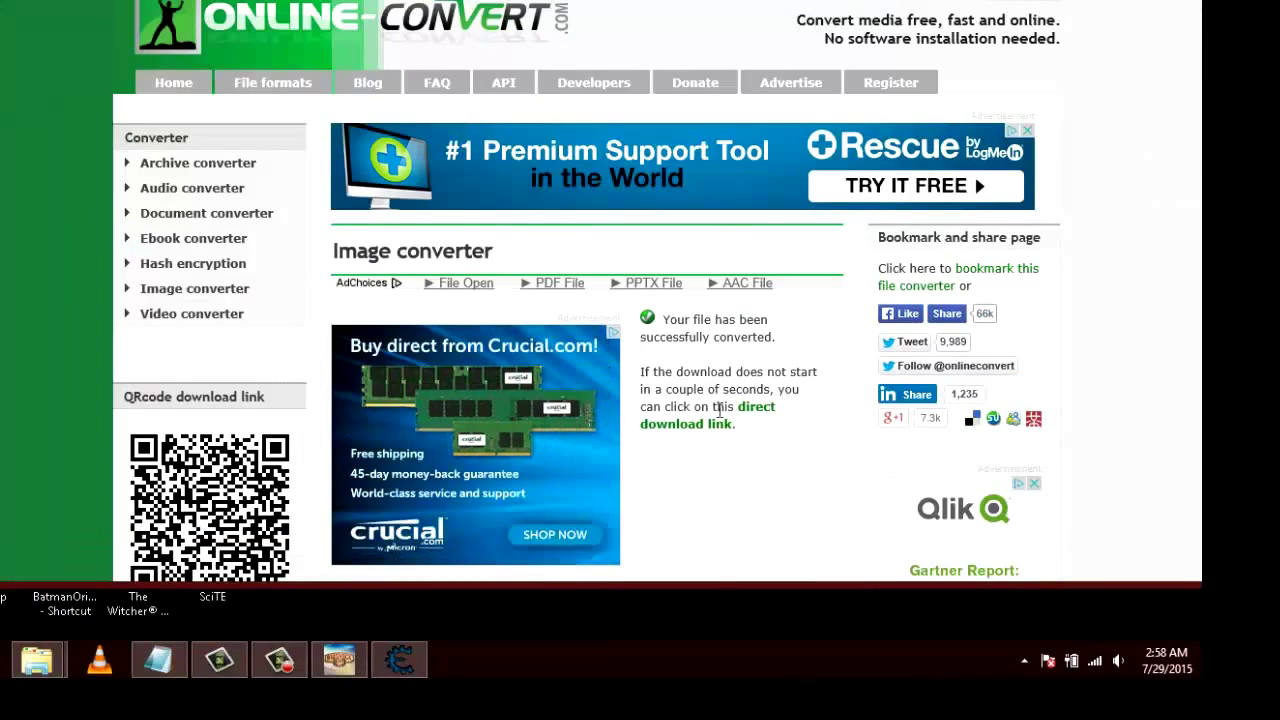
scroll(720, 390, "down", 5)
scroll(778, 376, "up", 2)
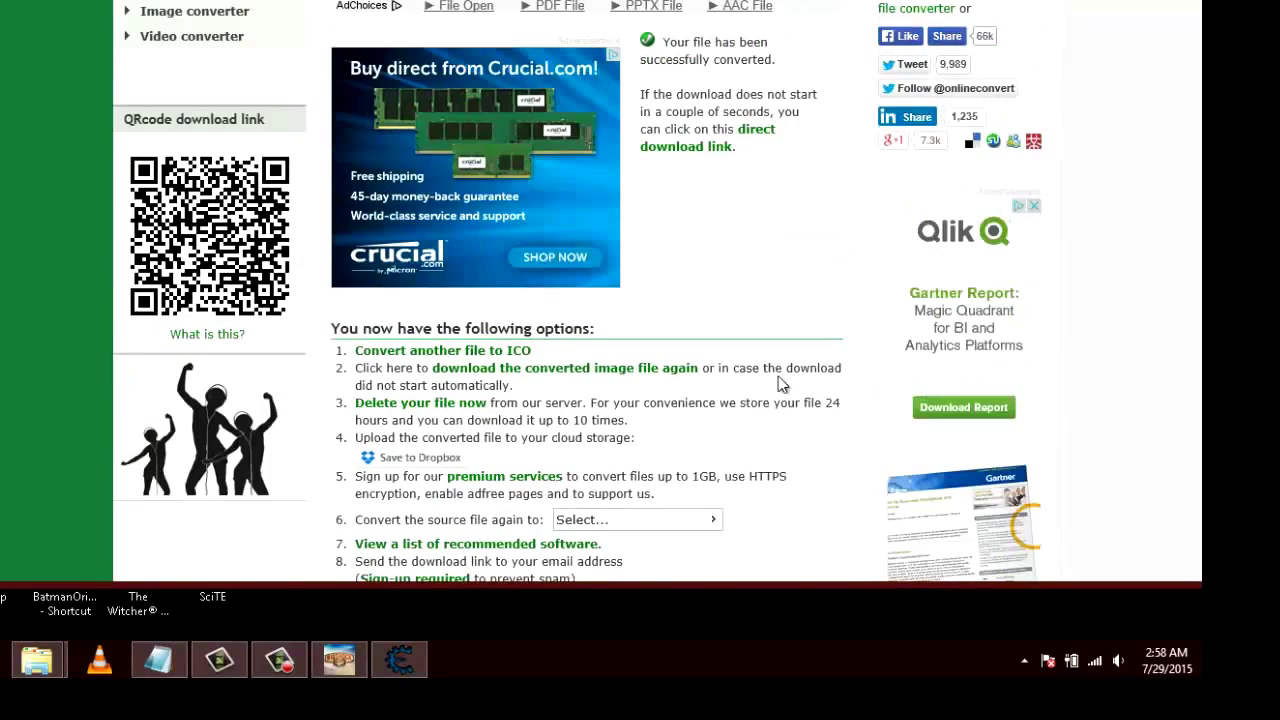
scroll(778, 376, "down", 3)
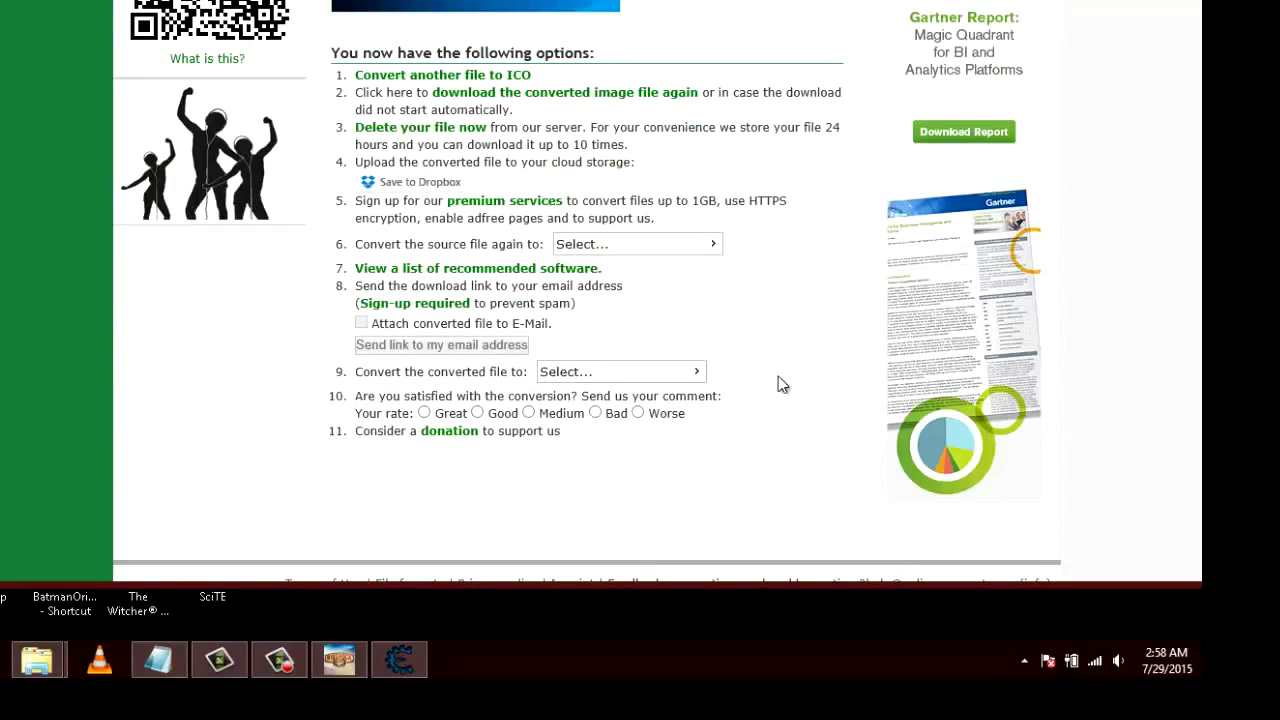
scroll(778, 376, "up", 1)
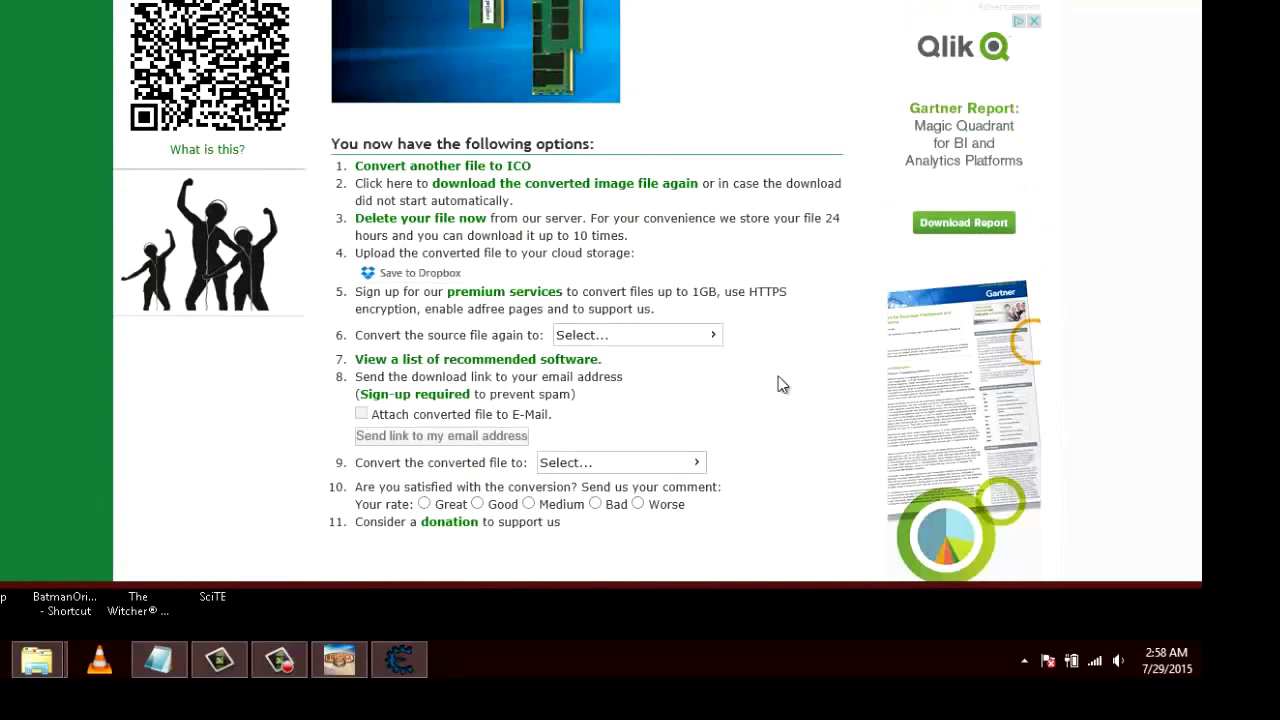
scroll(929, 405, "up", 4)
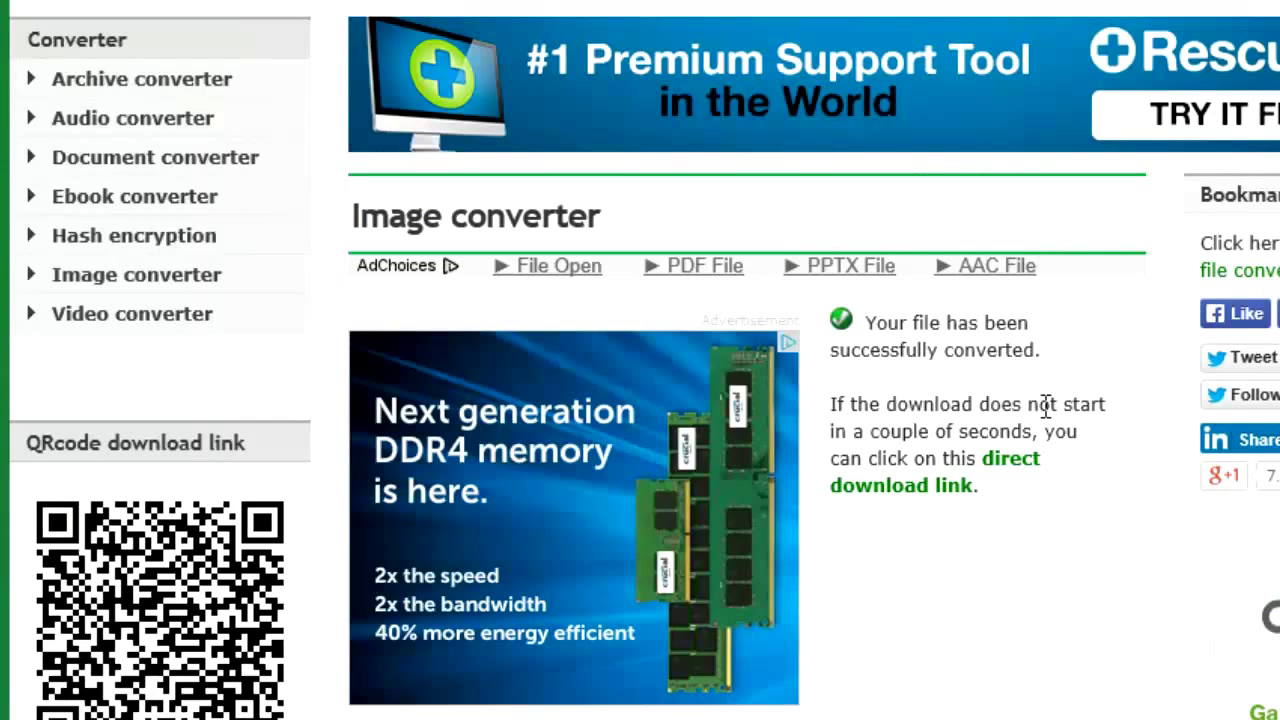
scroll(1045, 405, "down", 4)
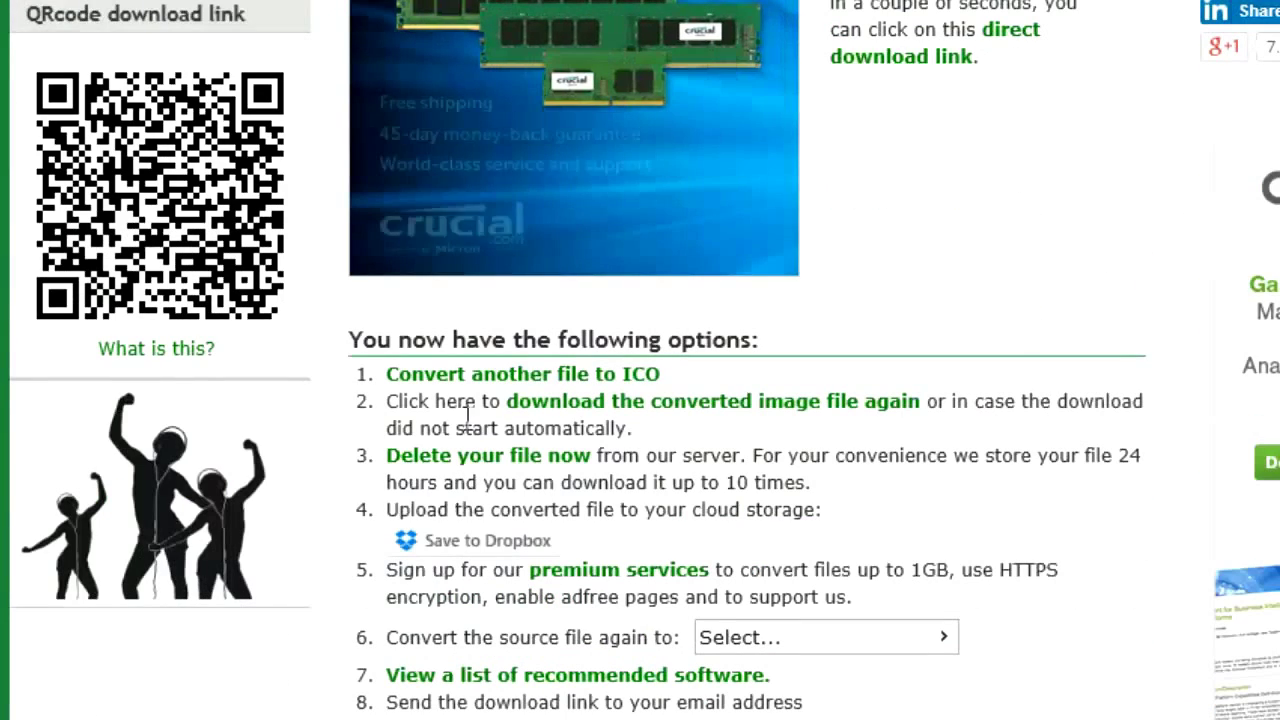
scroll(1020, 455, "down", 3)
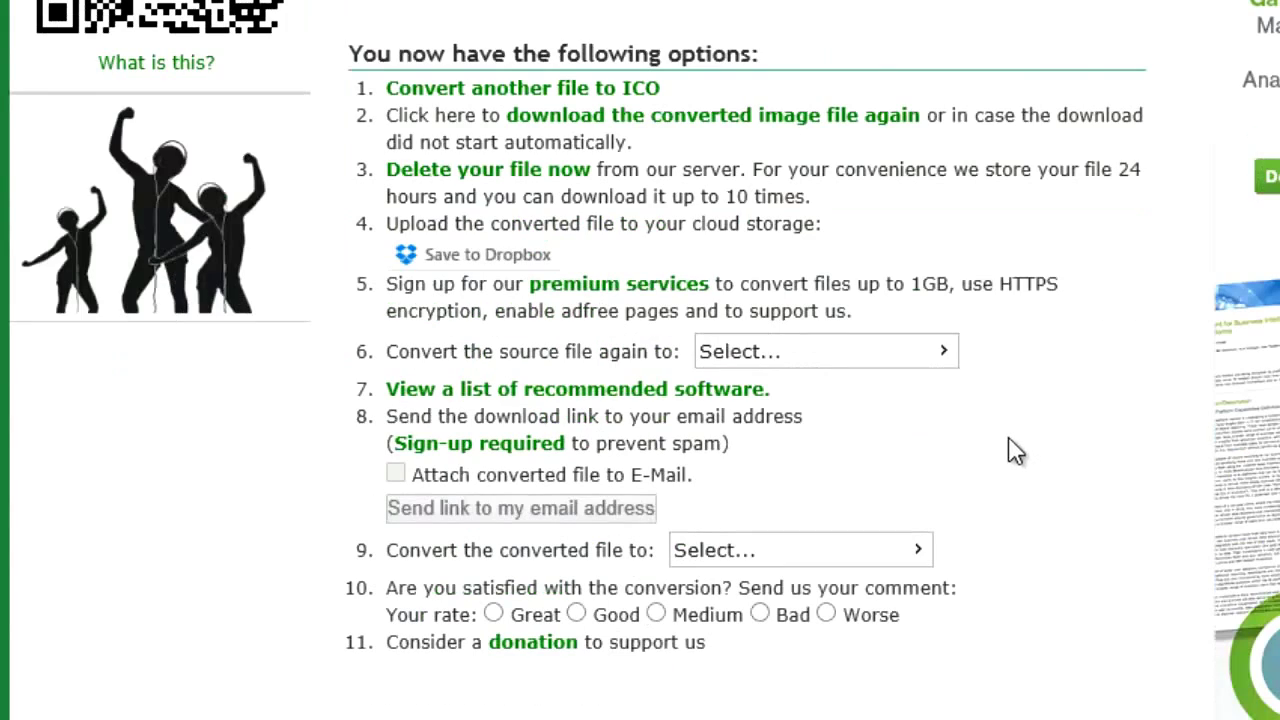
left_click(946, 351)
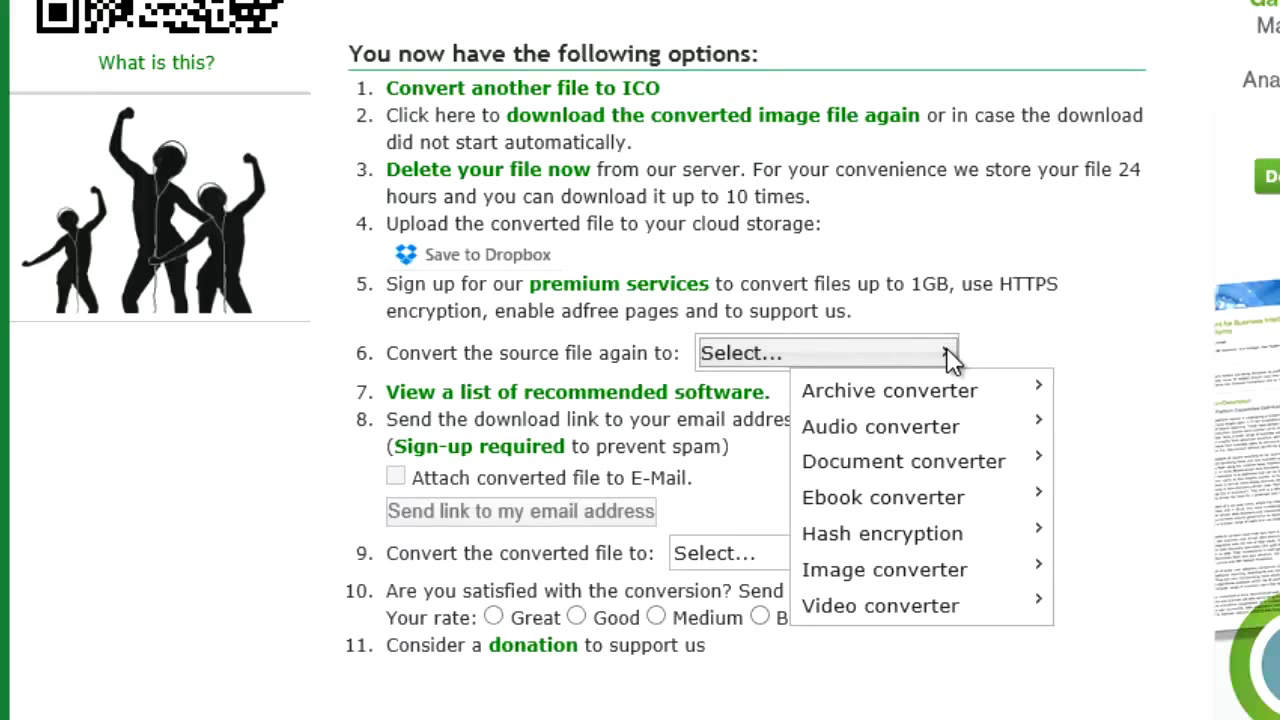
- Choose Image converter > Convert to ICO and clear the prefilled image URL field
mouse_move(950, 572)
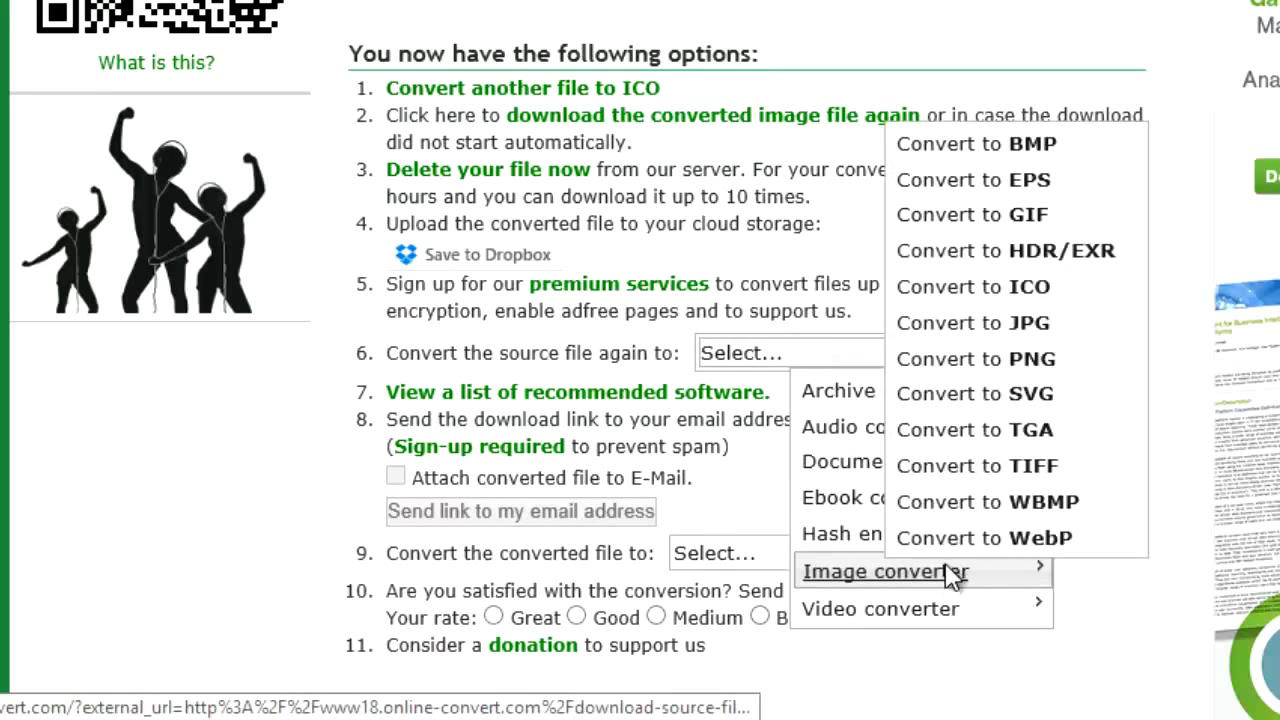
left_click(1013, 287)
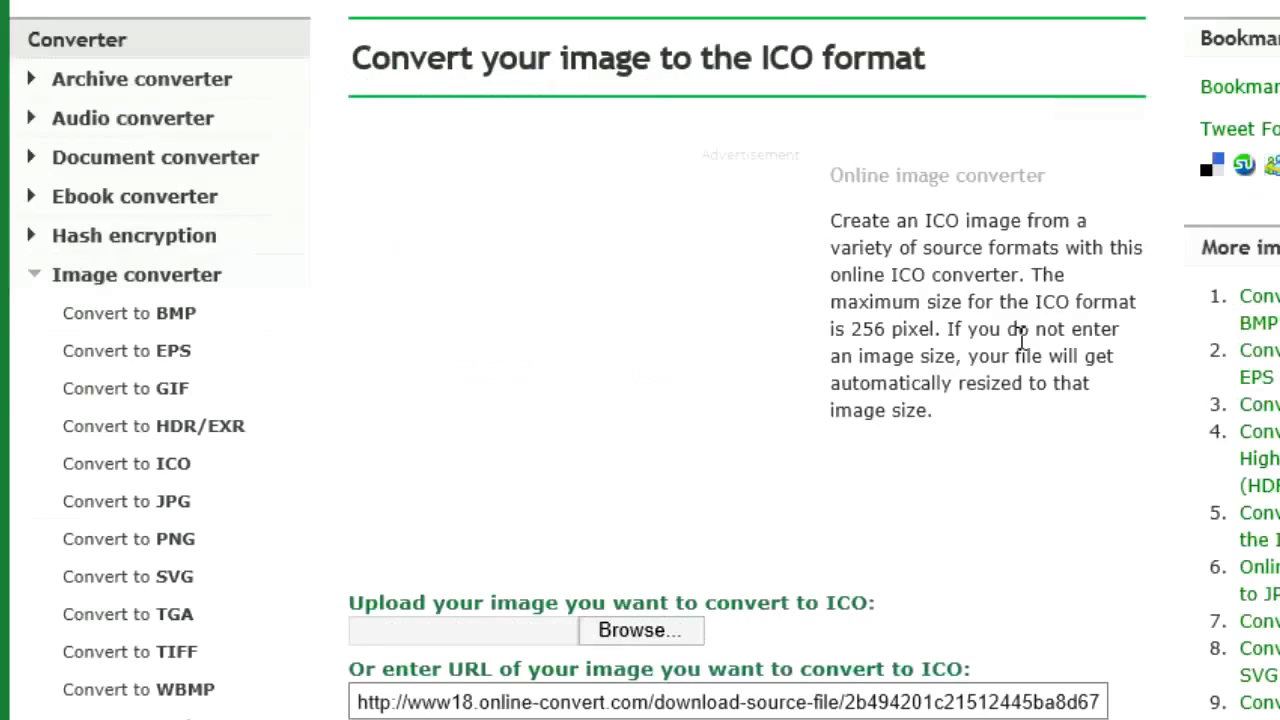
scroll(800, 650, "down", 3)
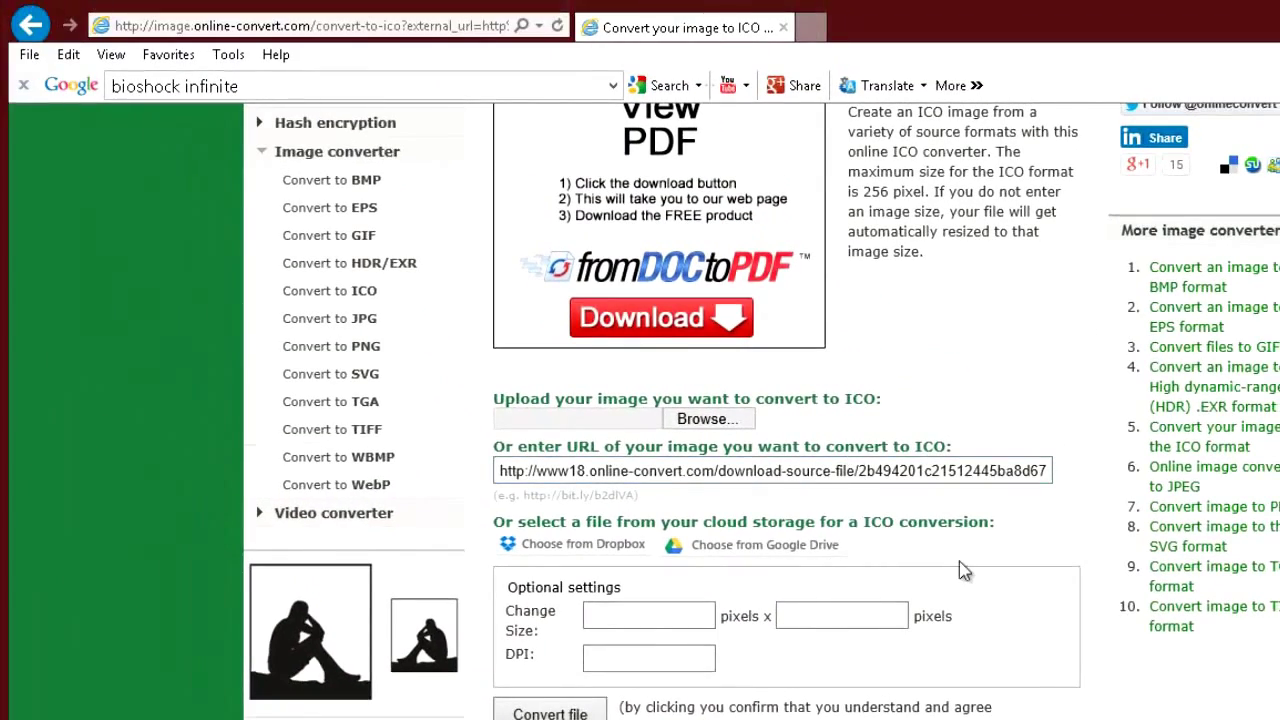
scroll(960, 570, "down", 1)
scroll(990, 560, "up", 2)
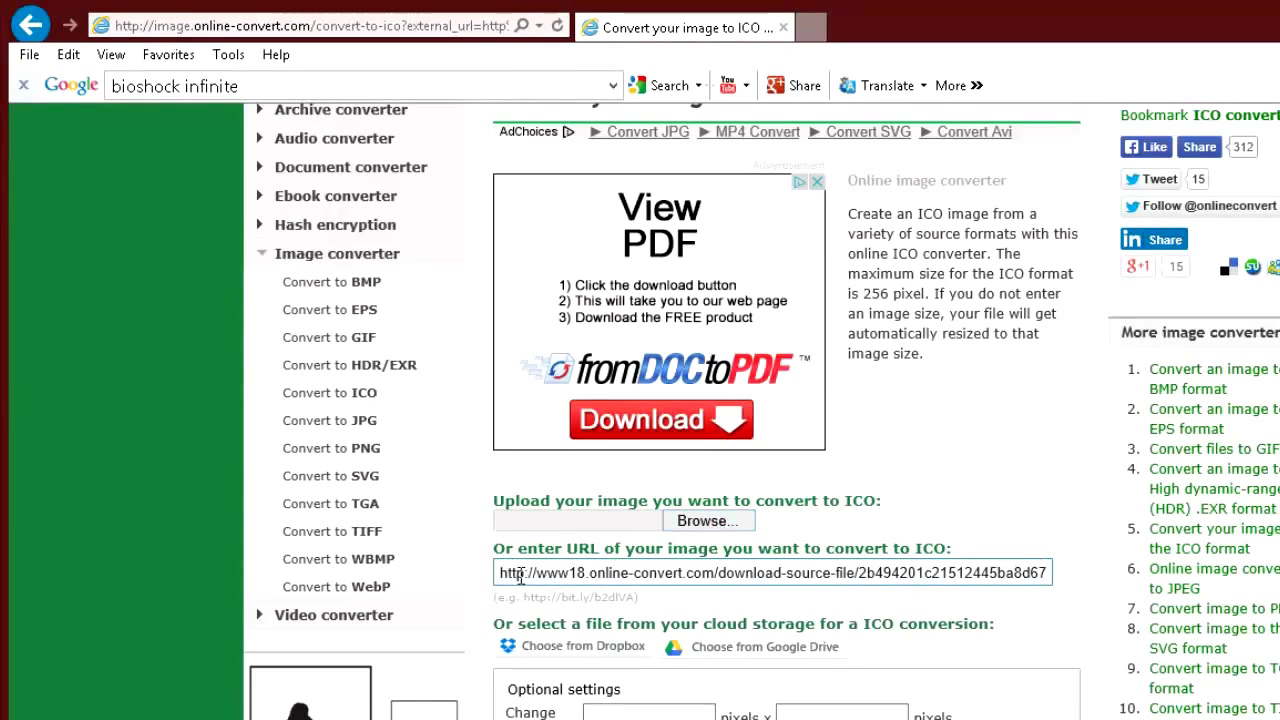
left_click_drag(502, 572, 1260, 569)
key("Delete")
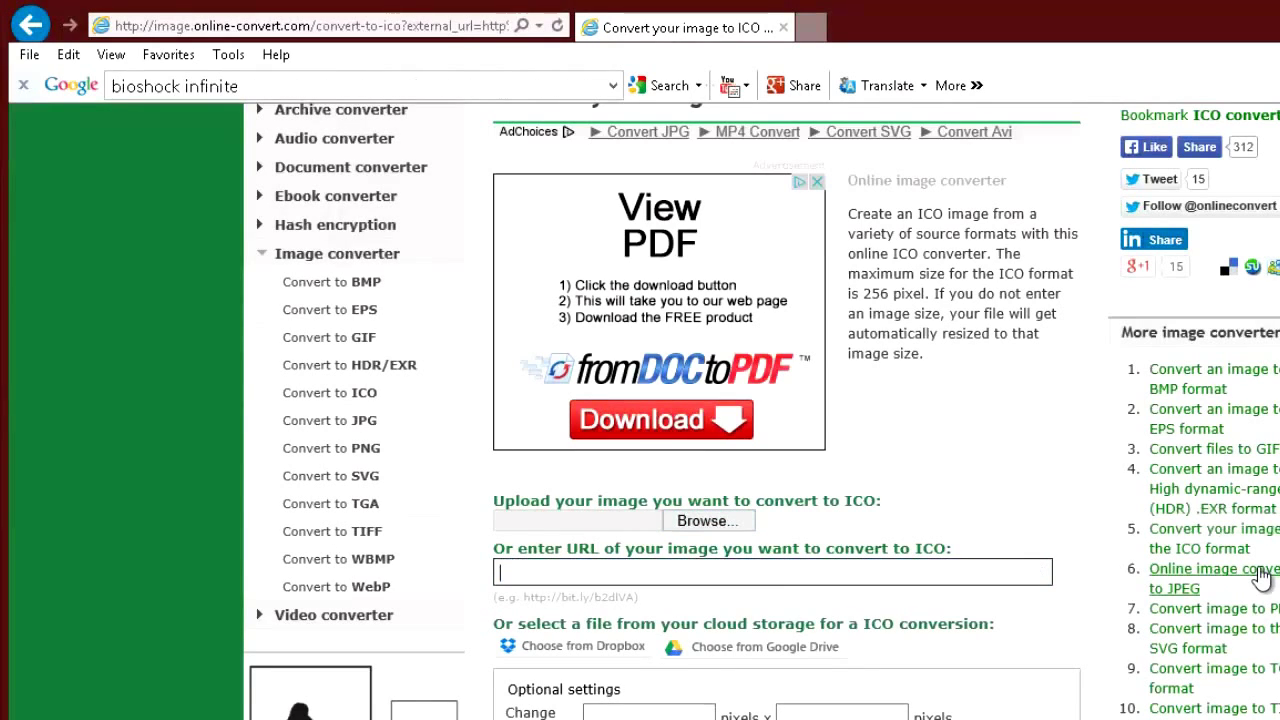
left_click(697, 527)
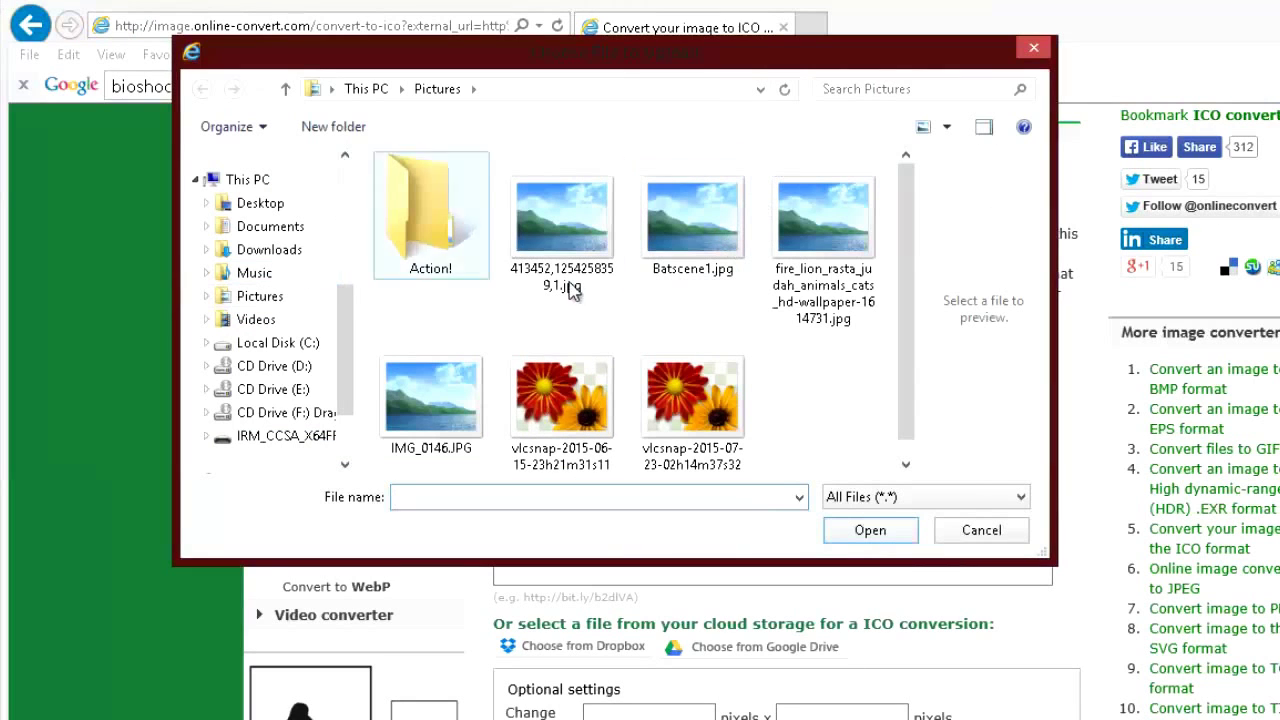
- Pick bioshock_infinite_2.jpg from the Desktop as the image to upload
left_click_drag(793, 61, 817, 100)
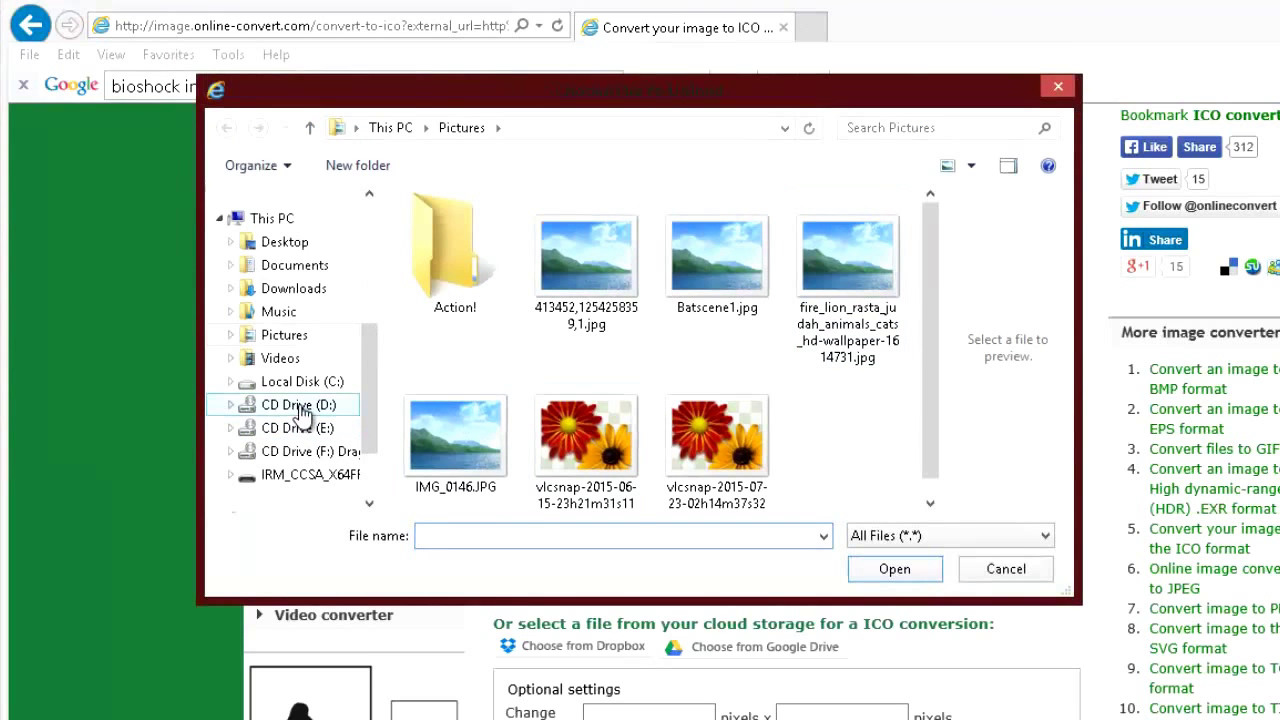
left_click(290, 242)
left_click_drag(922, 228, 930, 268)
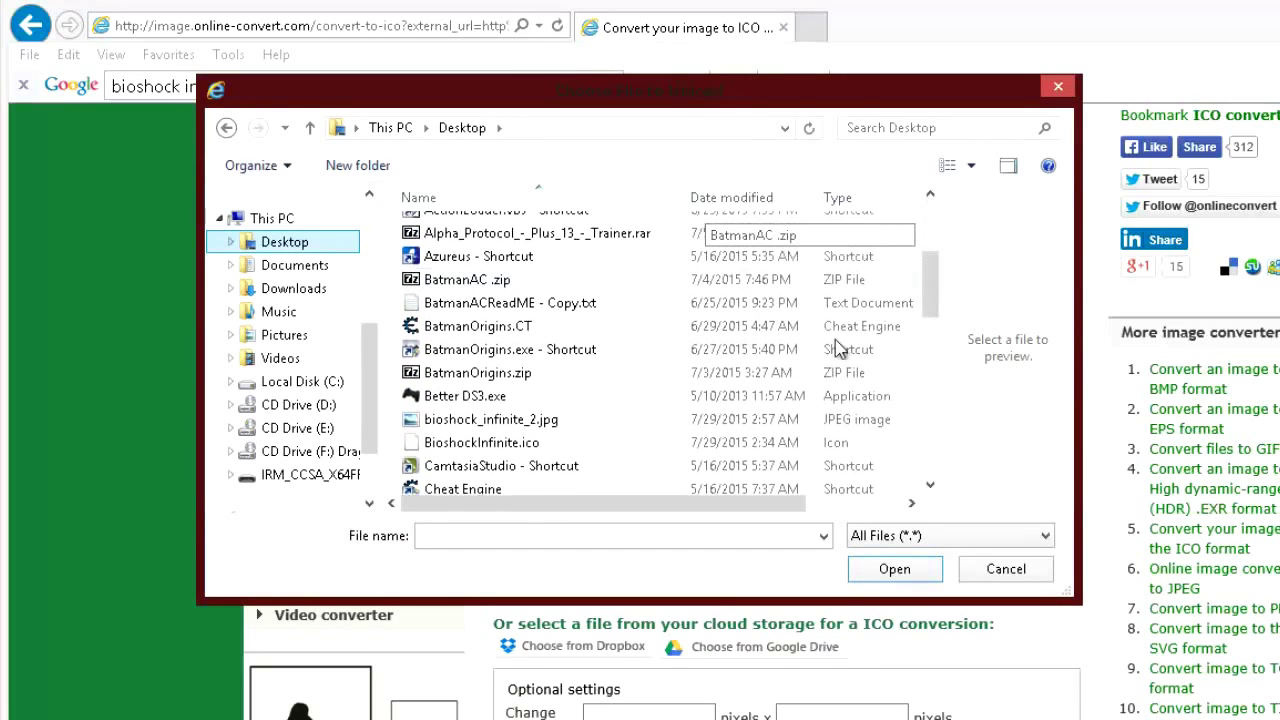
left_click(520, 421)
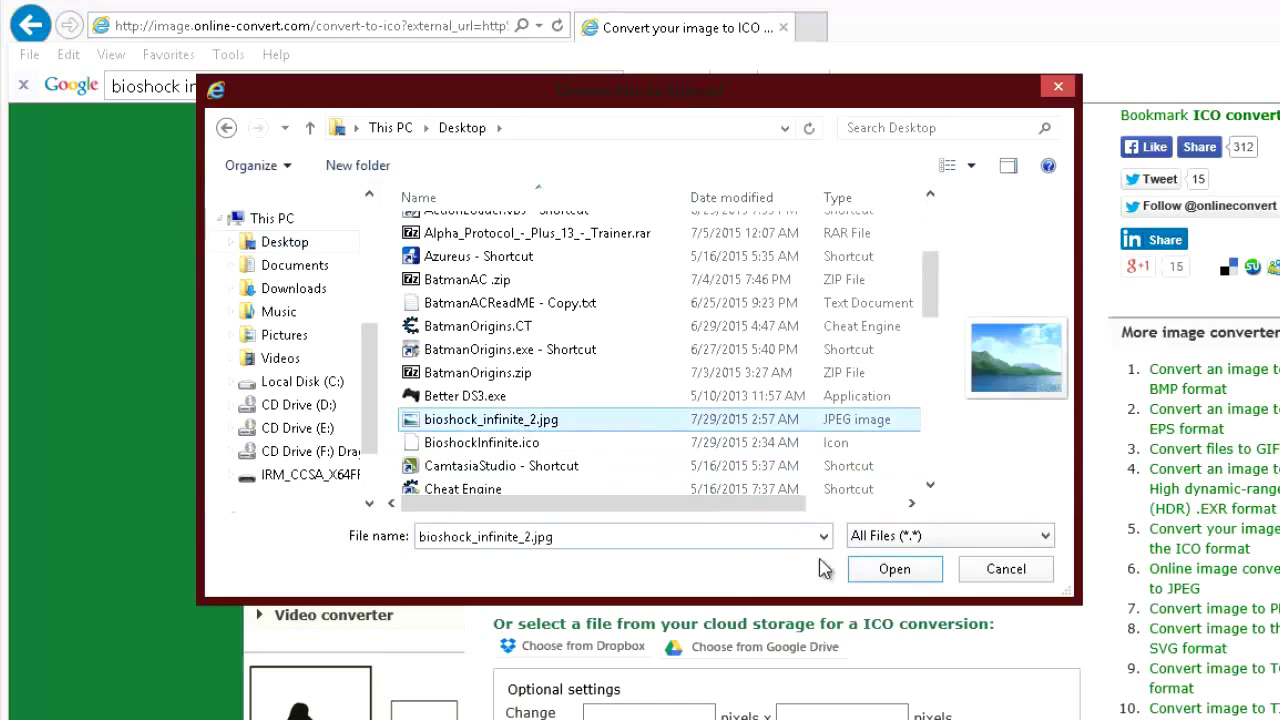
left_click(895, 569)
- Submit the uploaded image for conversion to ICO
scroll(1051, 400, "down", 1)
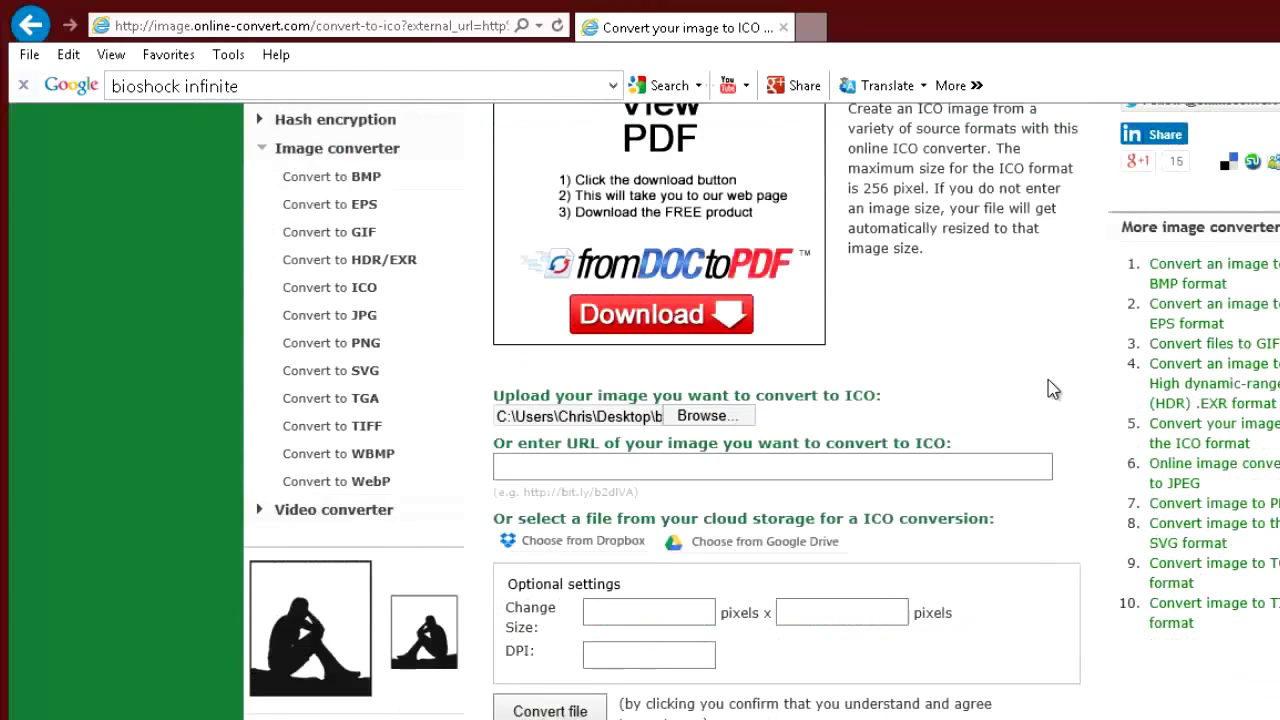
scroll(1051, 390, "down", 1)
scroll(947, 328, "down", 1)
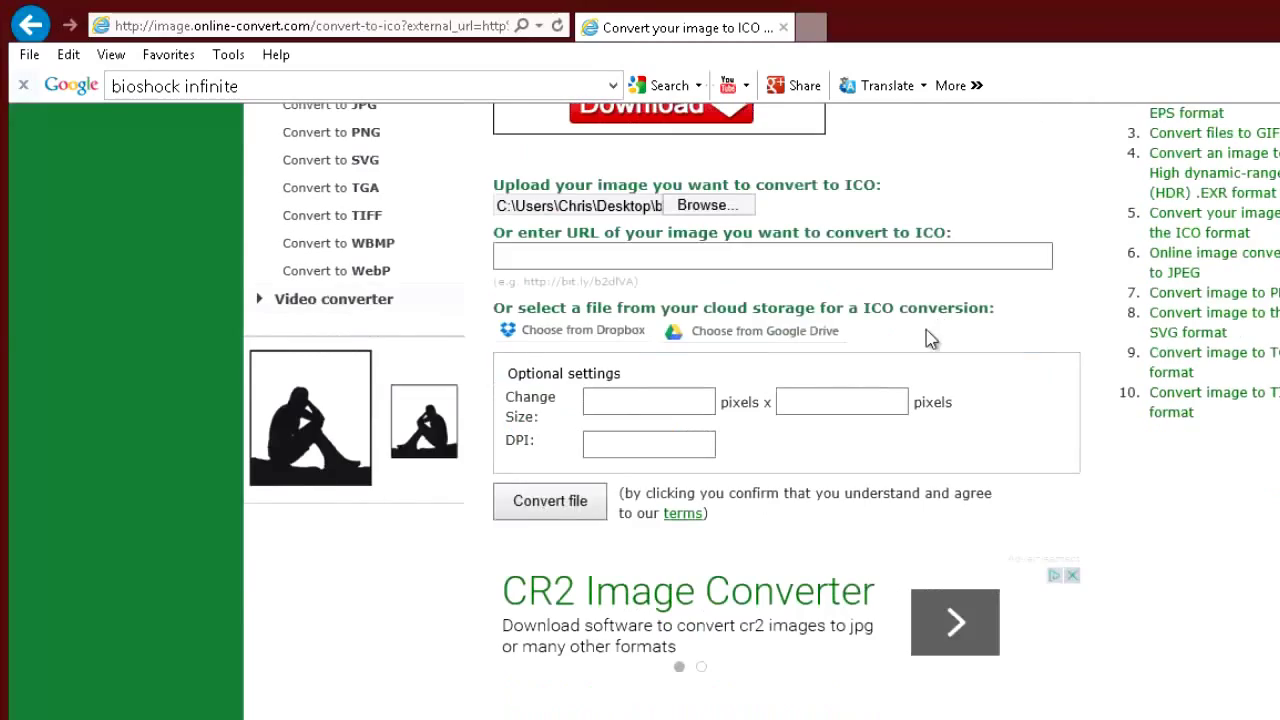
scroll(891, 451, "up", 3)
scroll(891, 451, "down", 2)
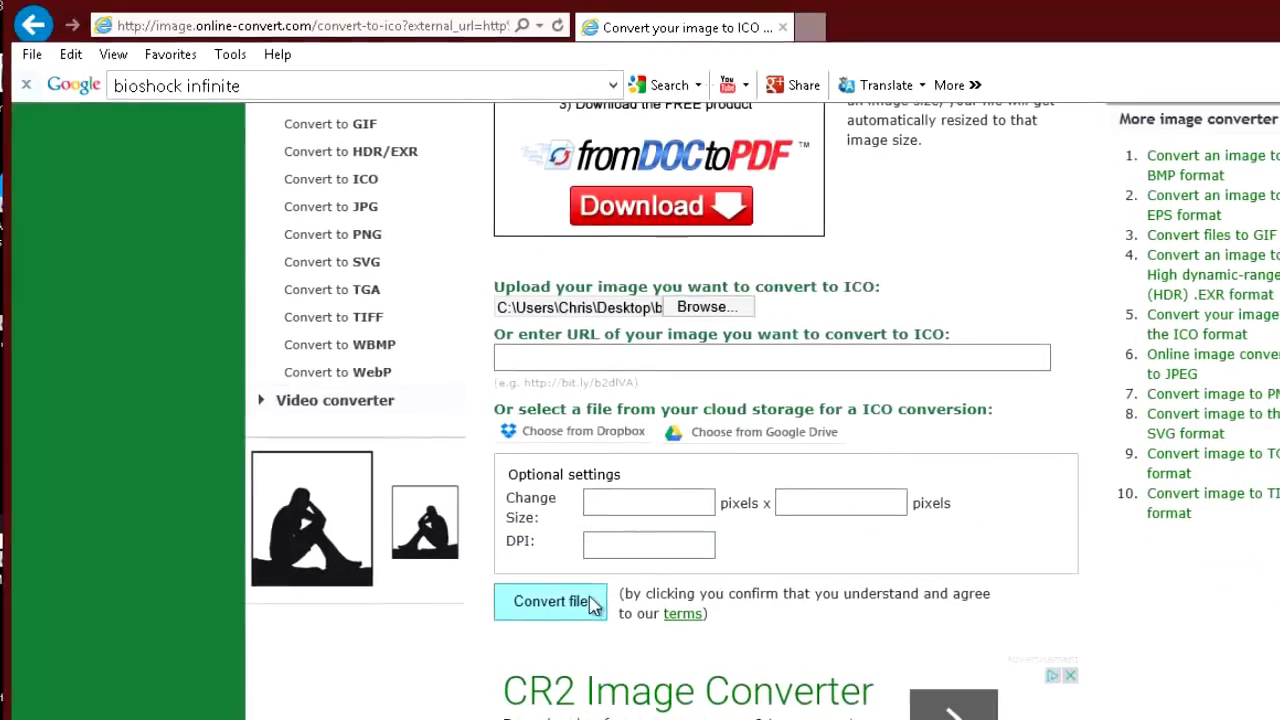
left_click(590, 605)
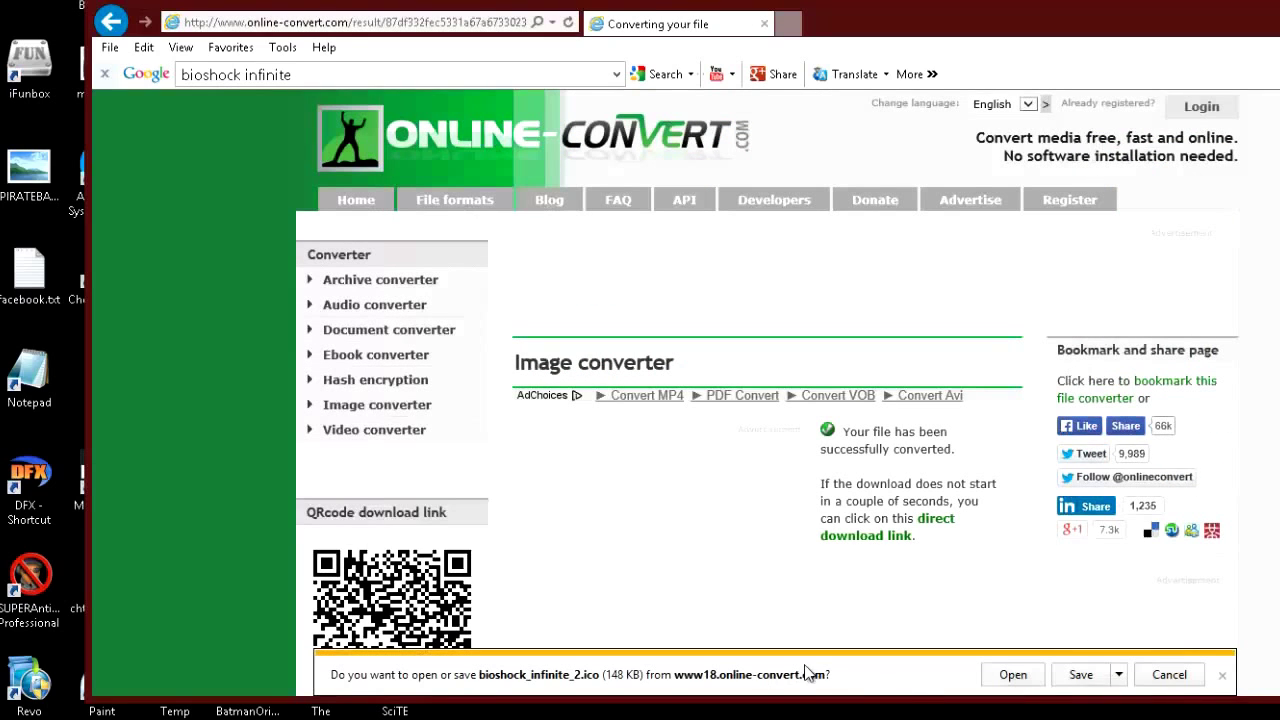
- Save bioshock_infinite_2.ico to the Desktop, dismiss the download bar and close Internet Explorer
left_click(1119, 674)
left_click(1207, 658)
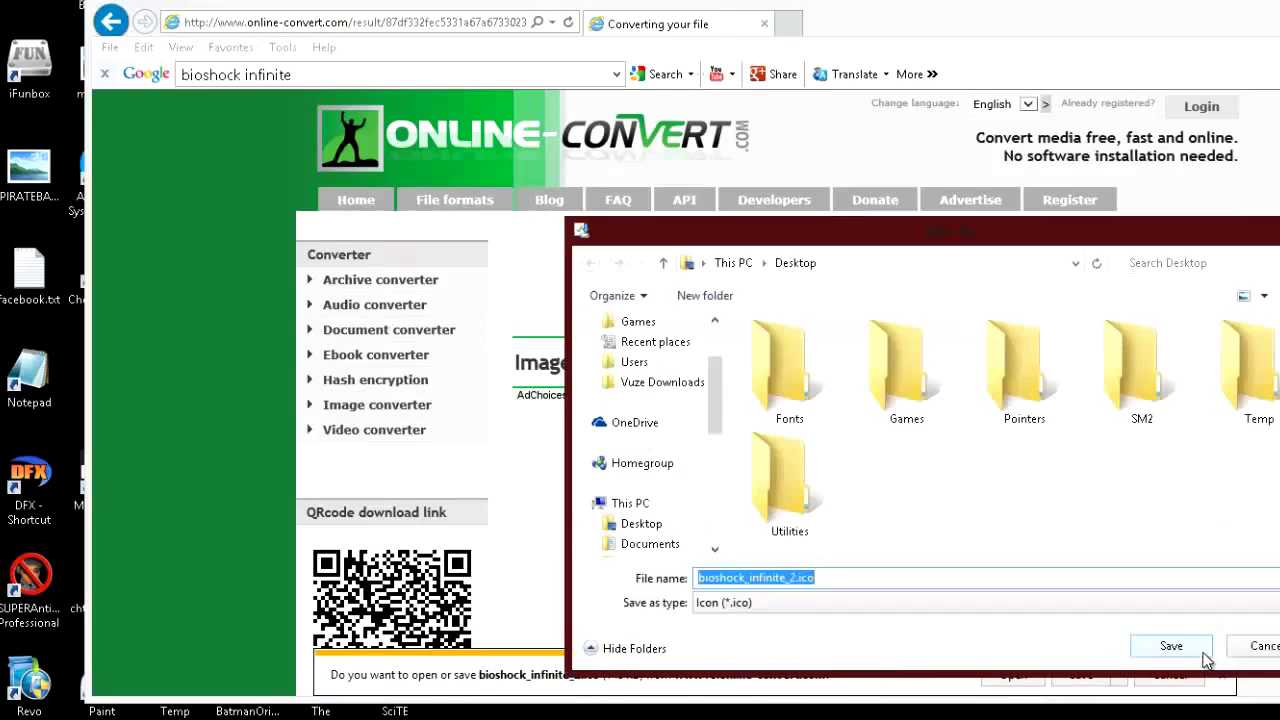
left_click(650, 530)
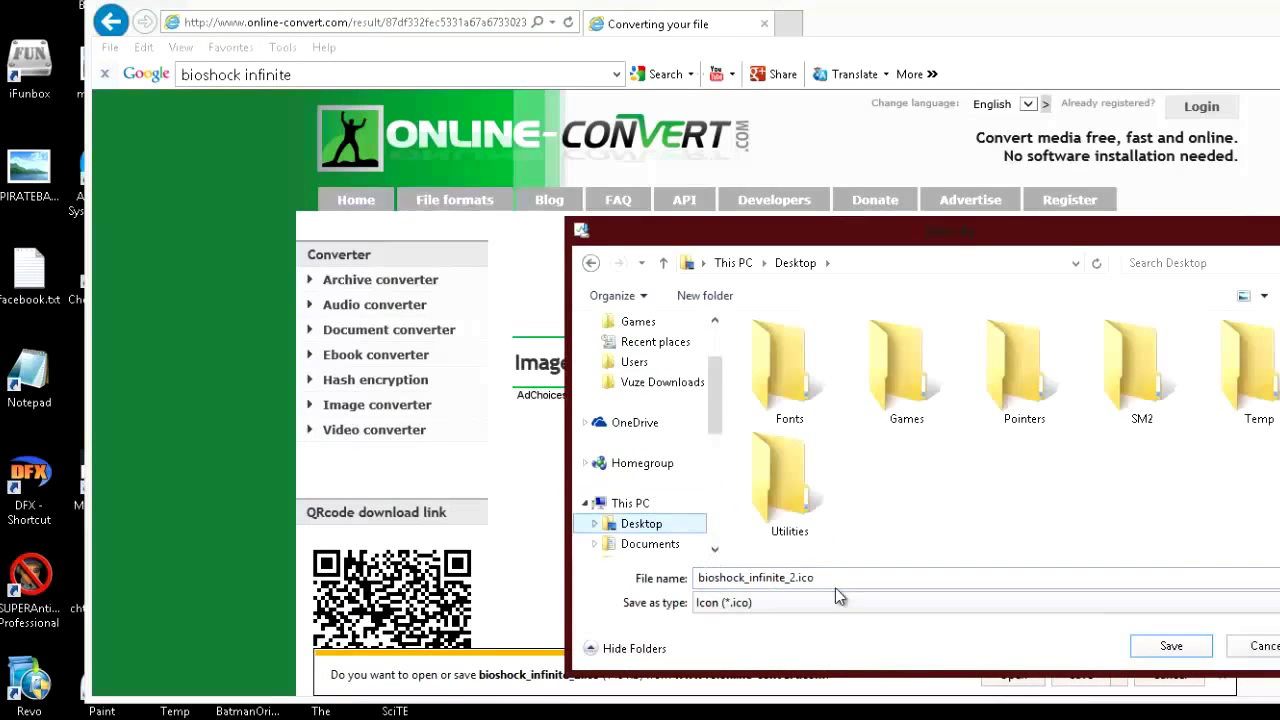
left_click(1172, 648)
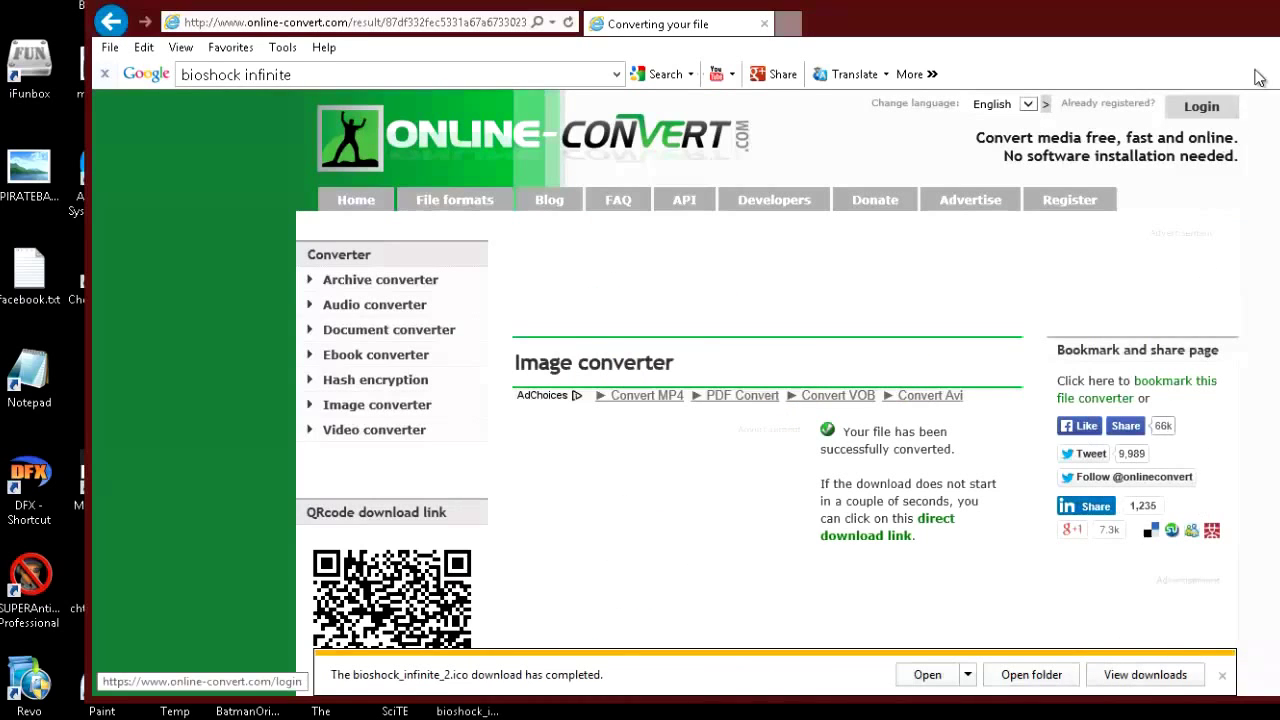
left_click(1222, 675)
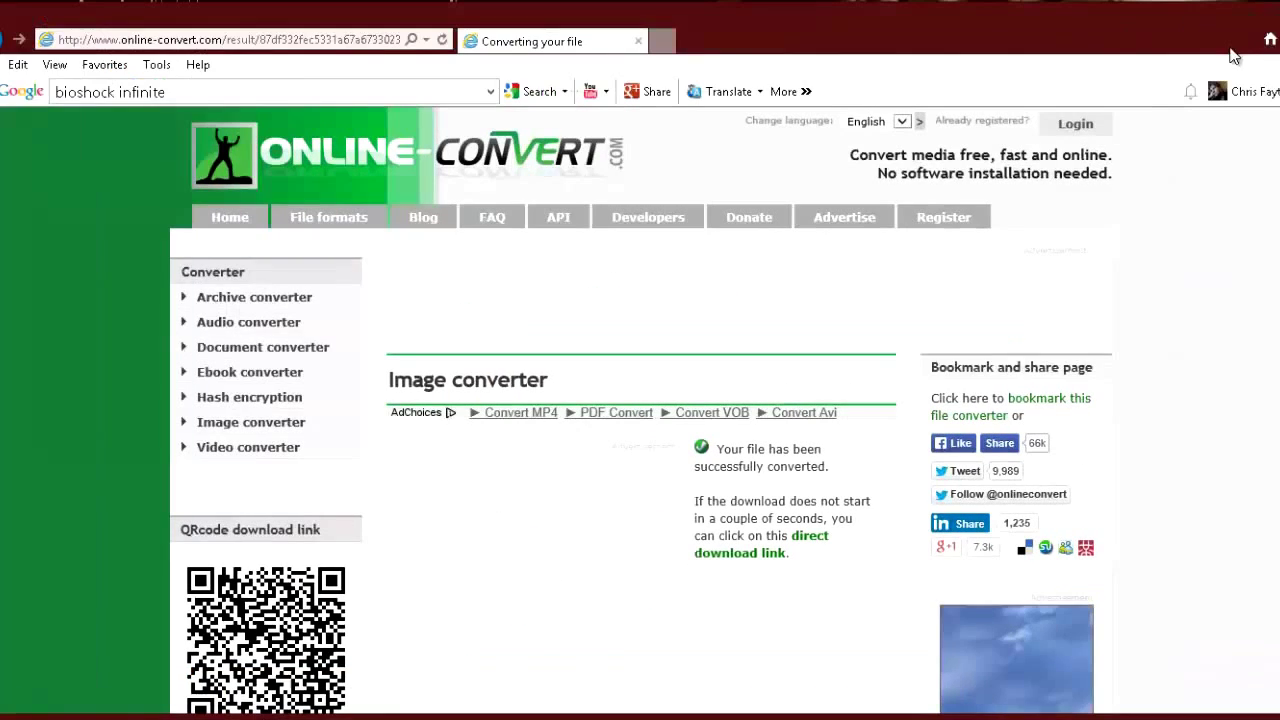
left_click(1258, 14)
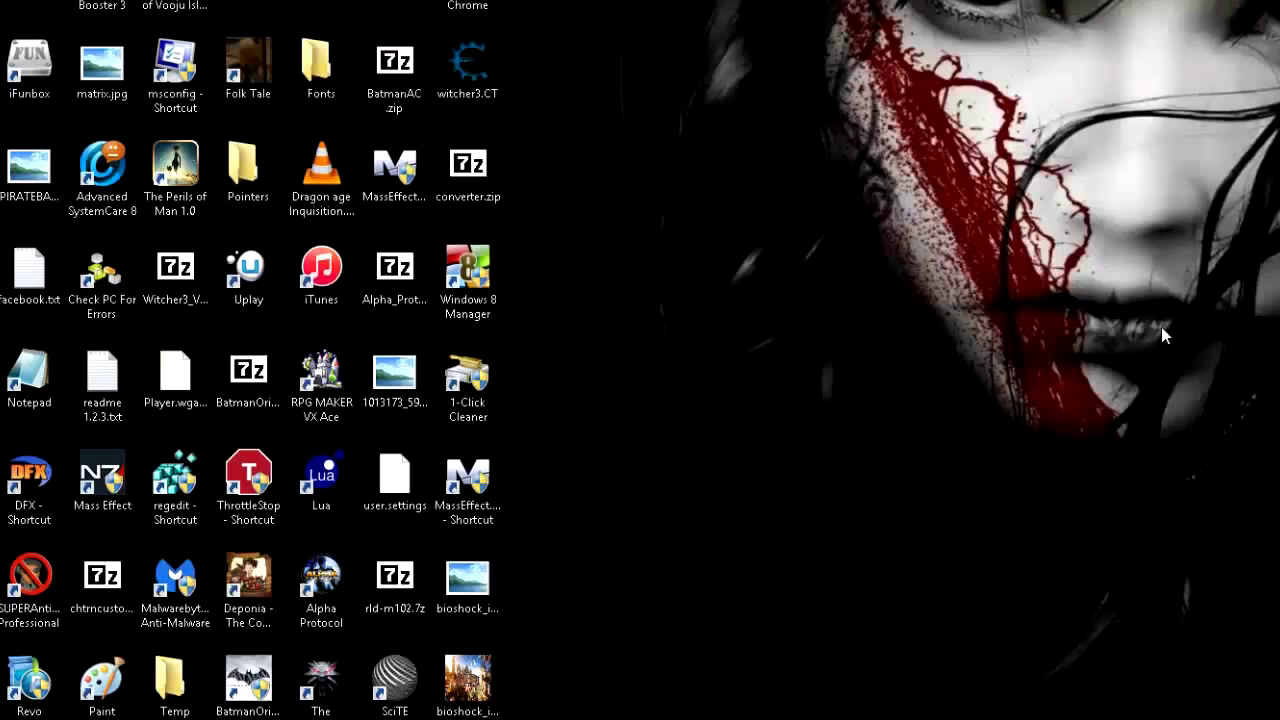
- Generate a generic trainer Lua script from the BioShock Infinite cheat table
key("alt+Tab")
left_click_drag(740, 128, 414, 122)
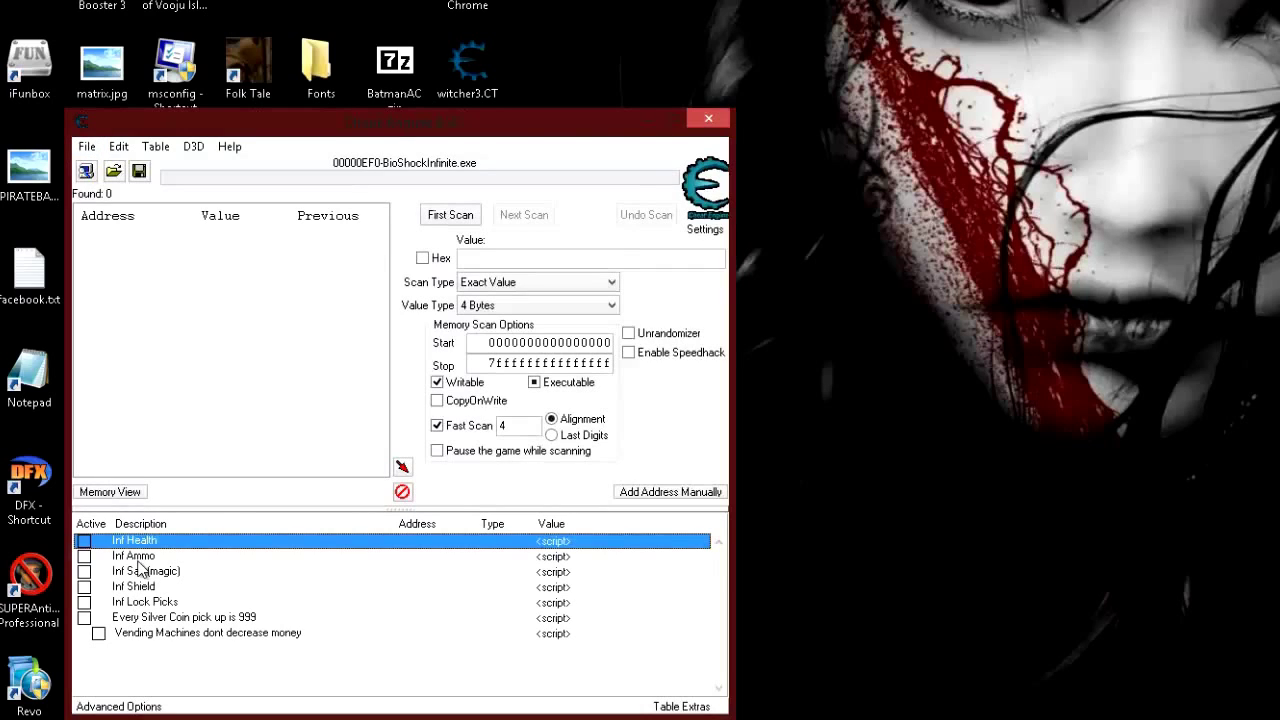
left_click(87, 148)
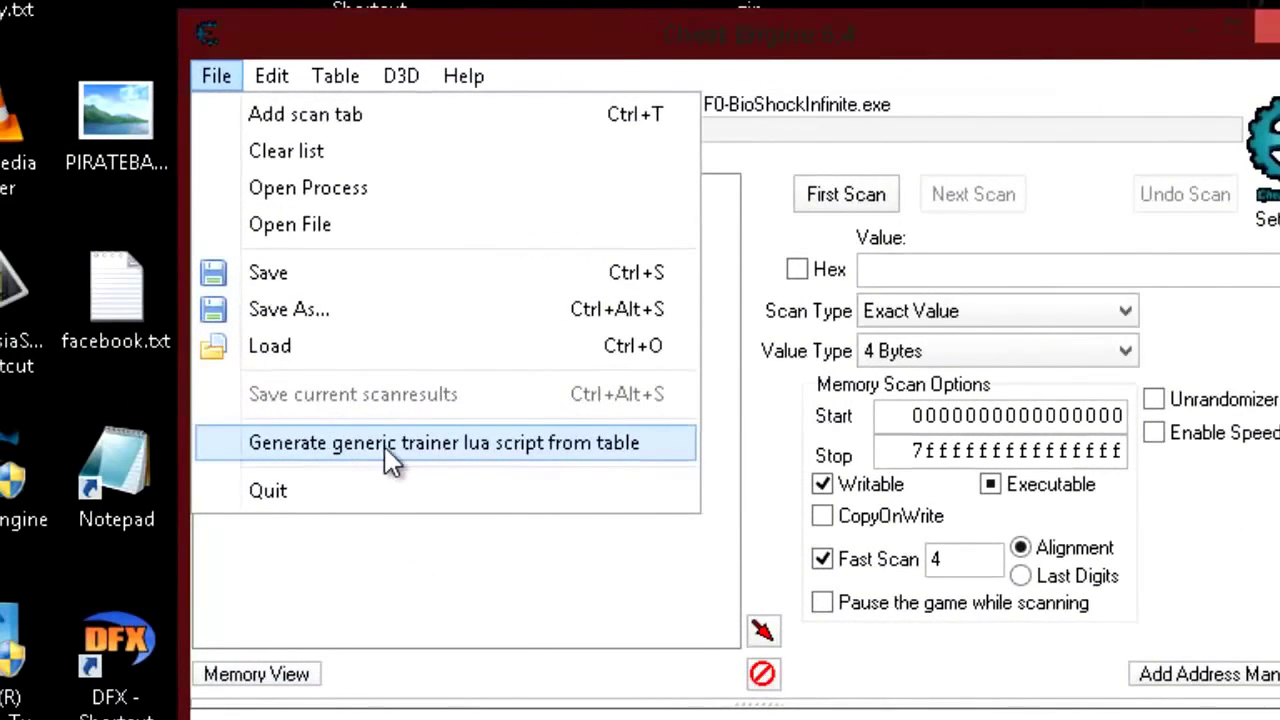
left_click(500, 452)
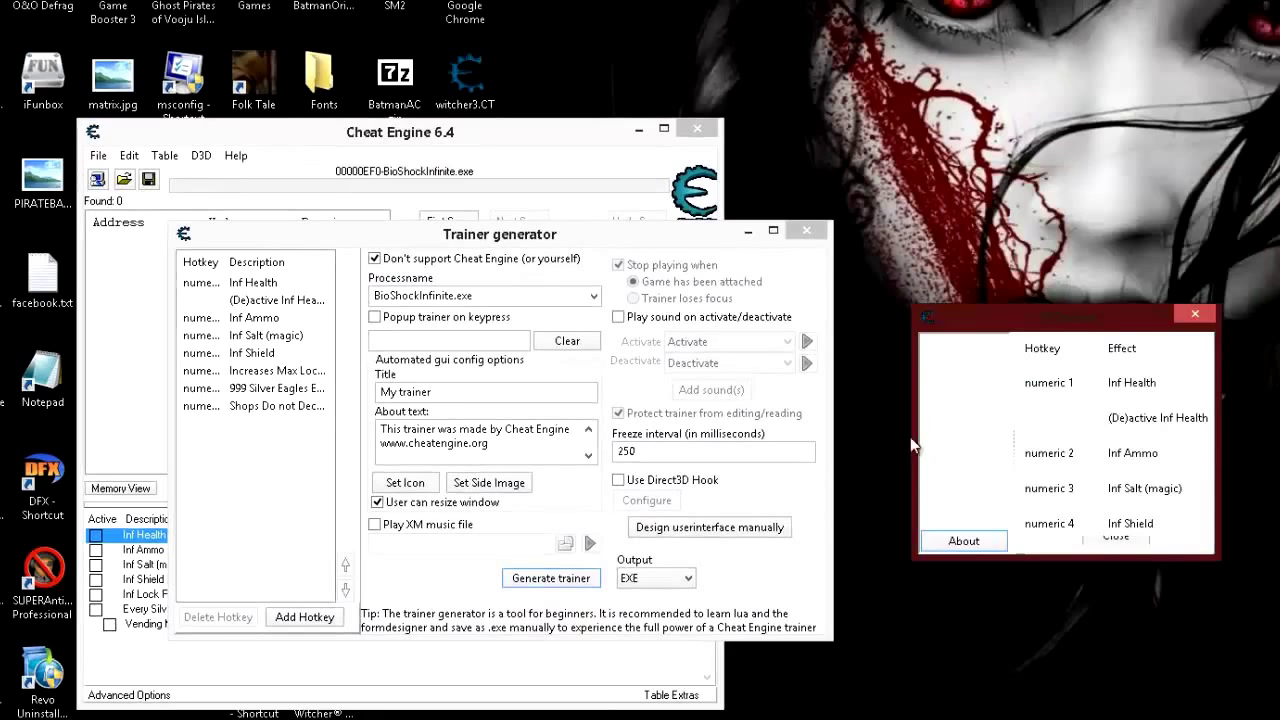
- Enlarge the preview trainer and widen its hotkey column so all seven hotkeys show
left_click_drag(1215, 452, 1279, 452)
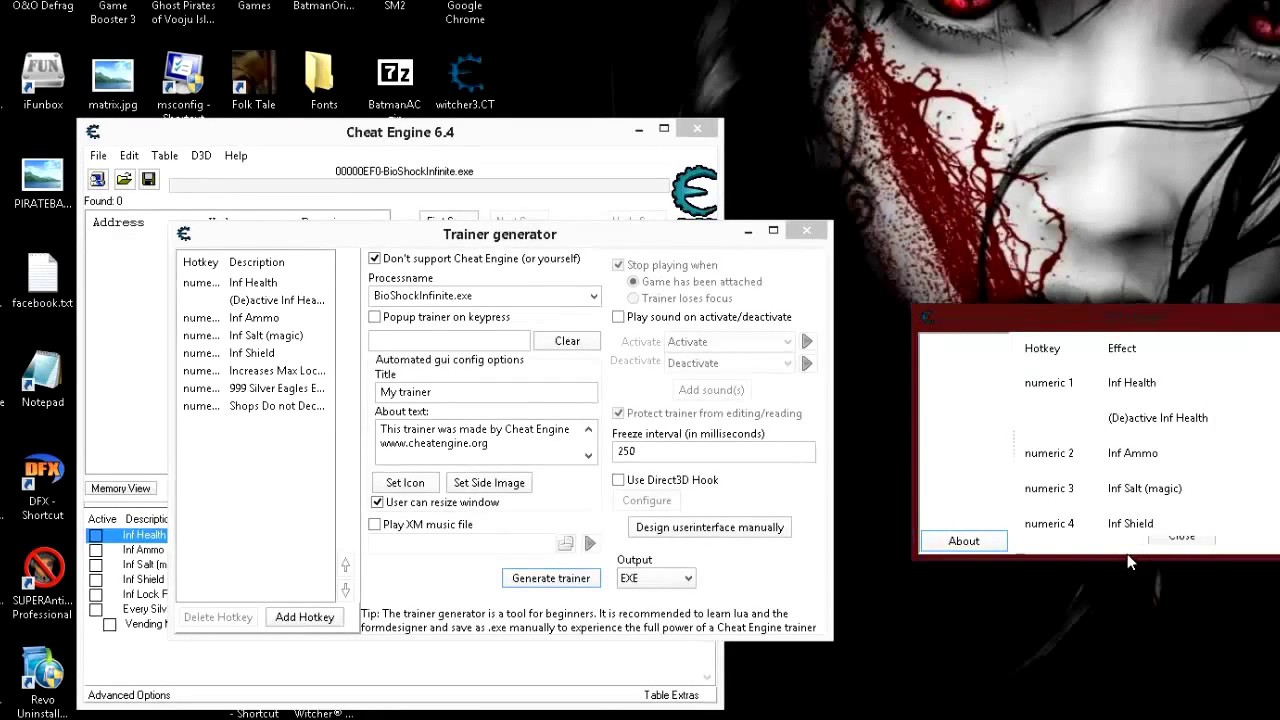
left_click_drag(1124, 560, 1050, 656)
left_click_drag(915, 461, 678, 461)
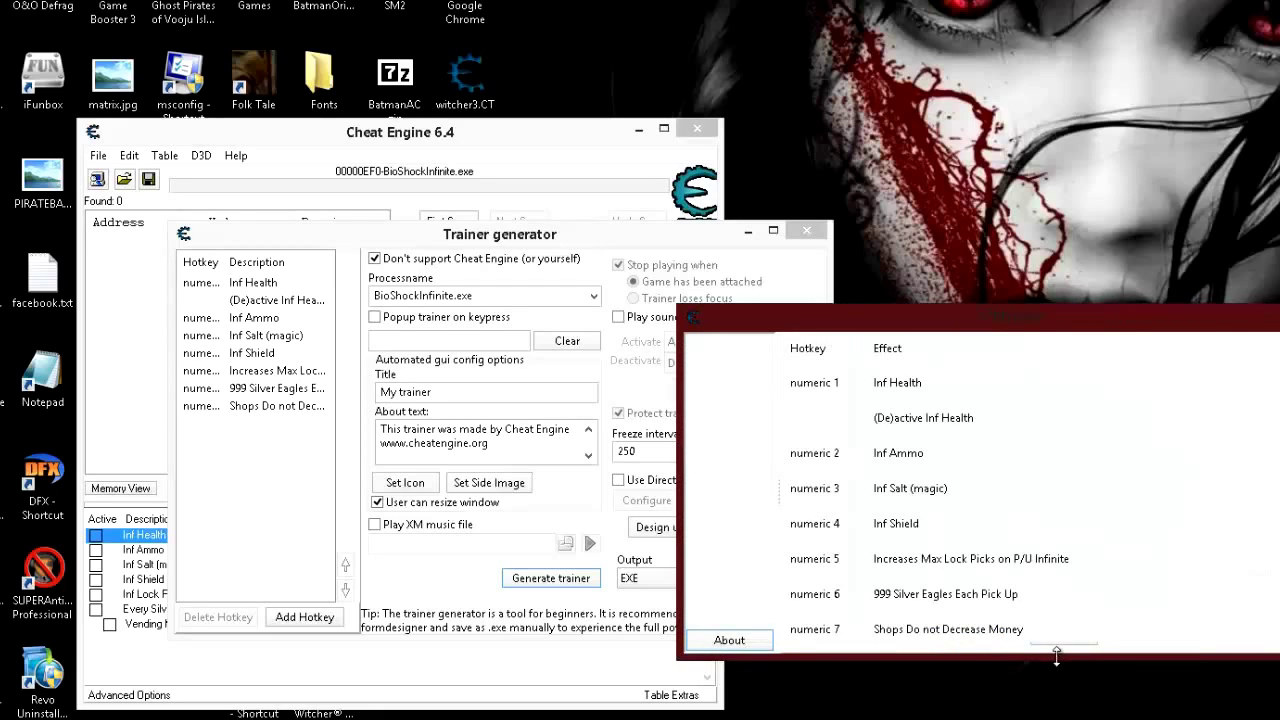
left_click_drag(1054, 667, 1054, 718)
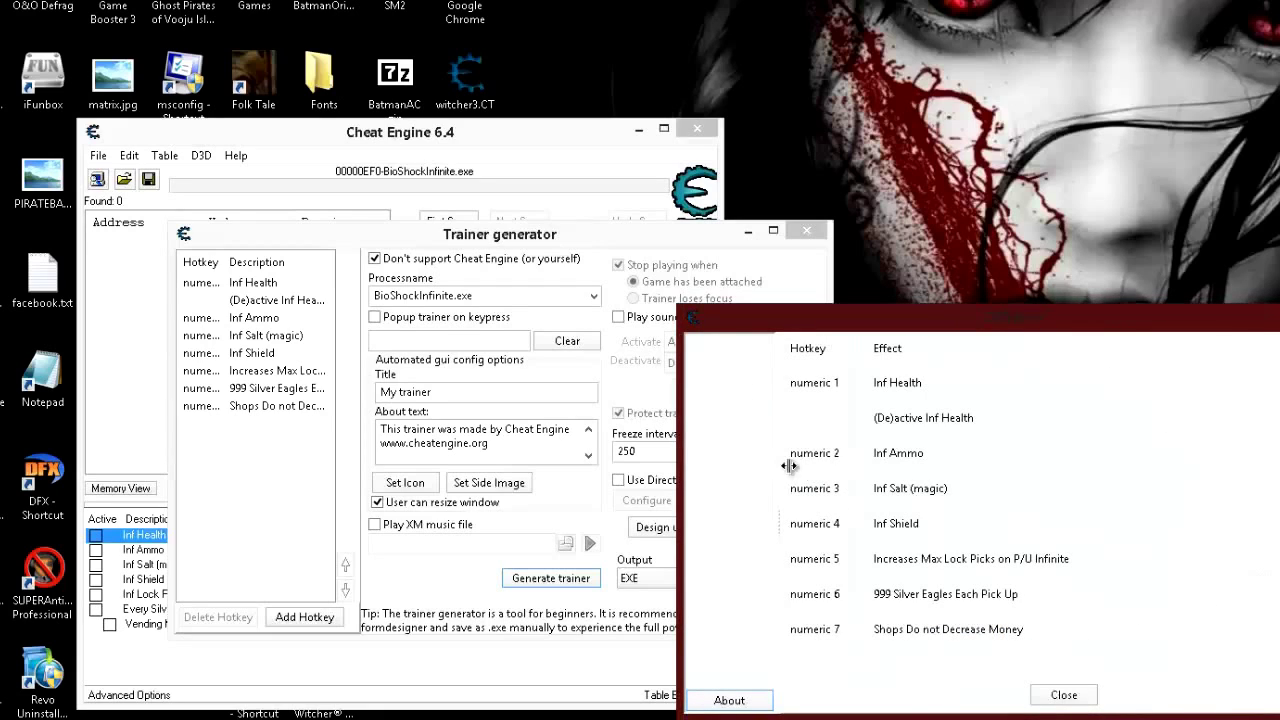
left_click_drag(784, 463, 940, 460)
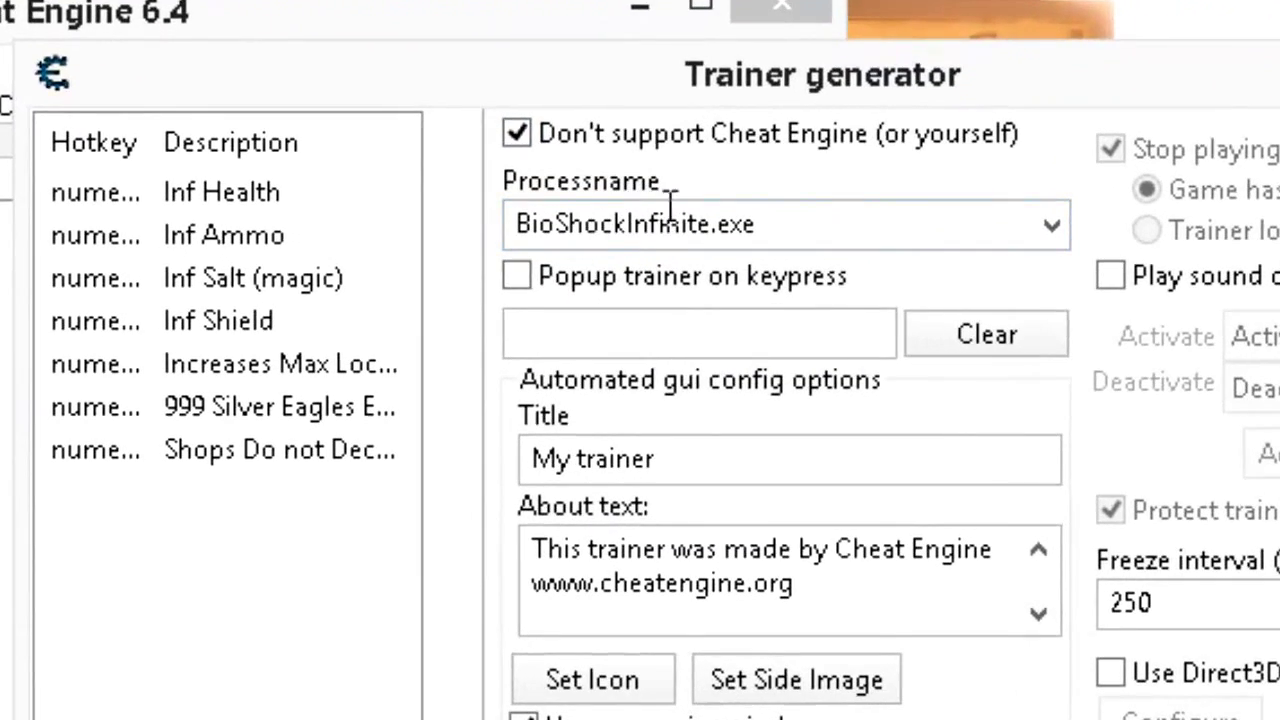
left_click_drag(808, 237, 514, 271)
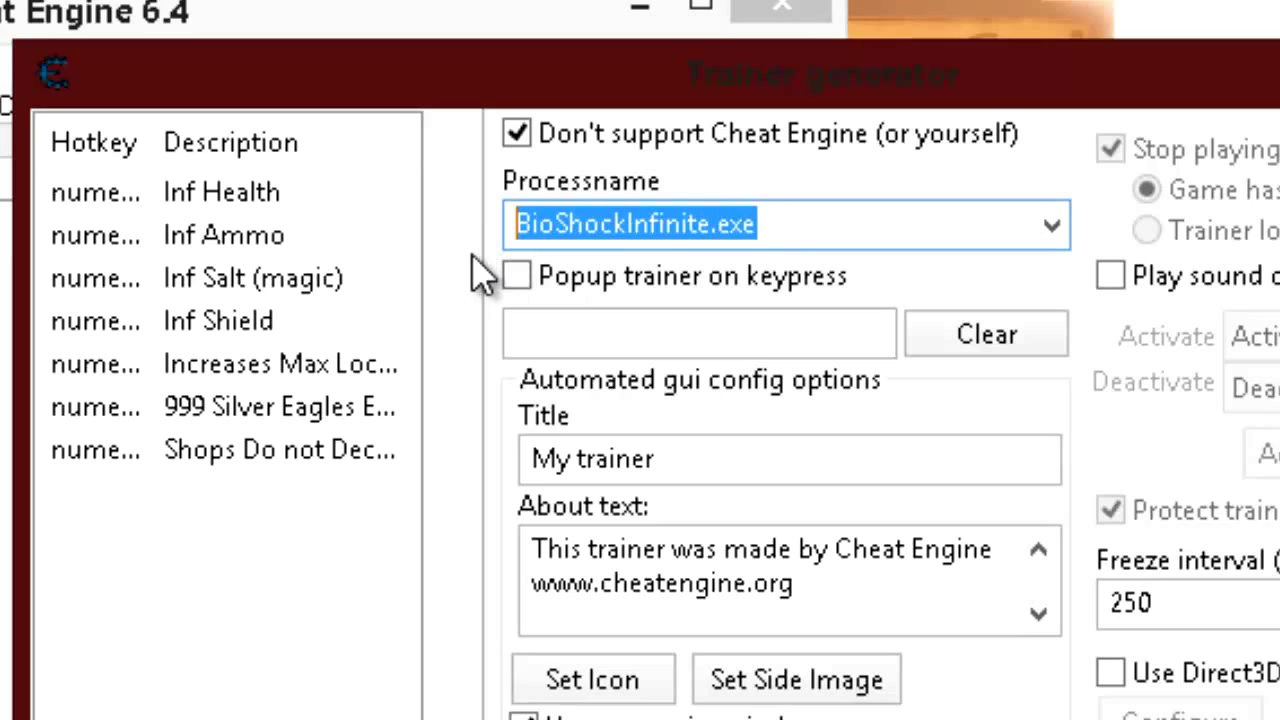
left_click(794, 224)
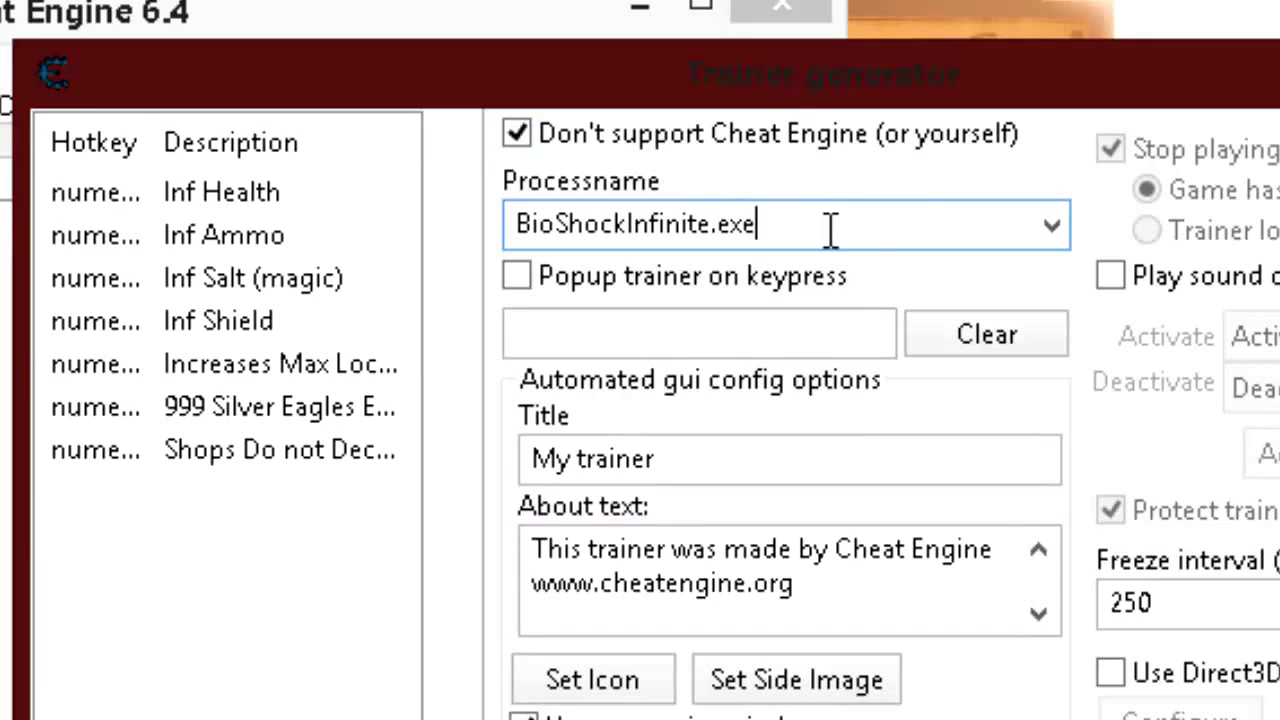
left_click(1040, 222)
left_click(1045, 228)
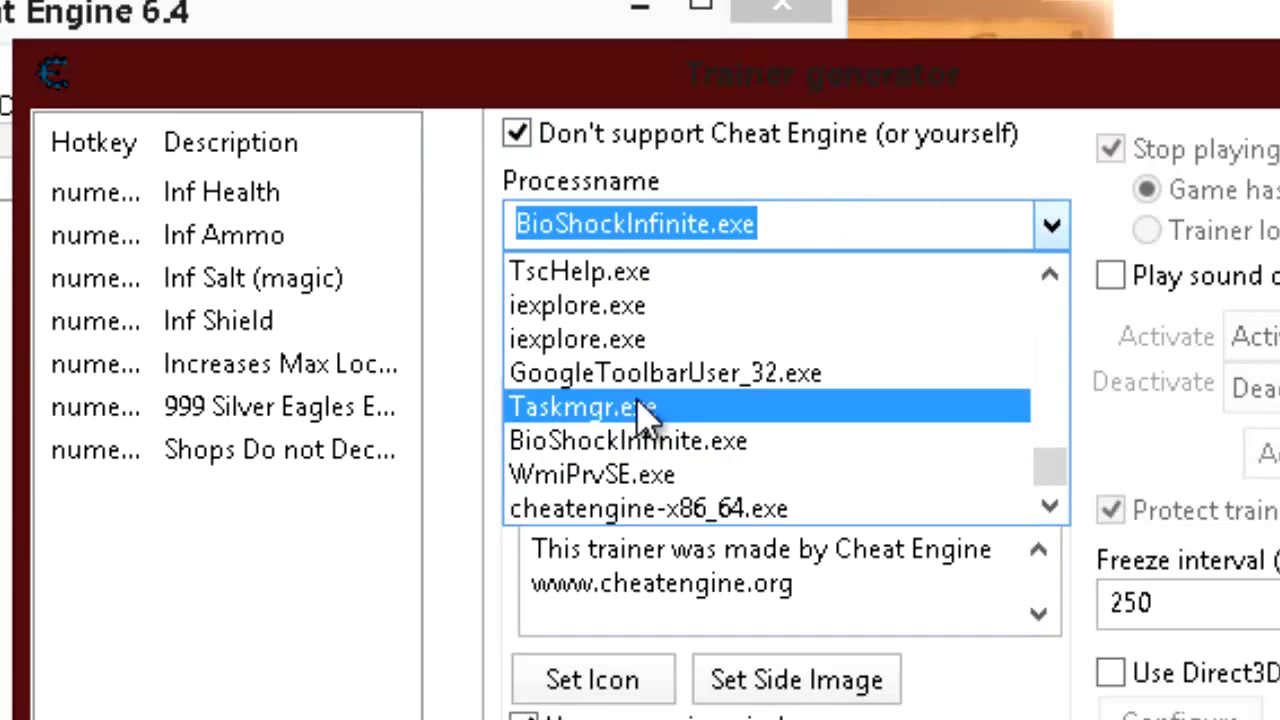
left_click(709, 441)
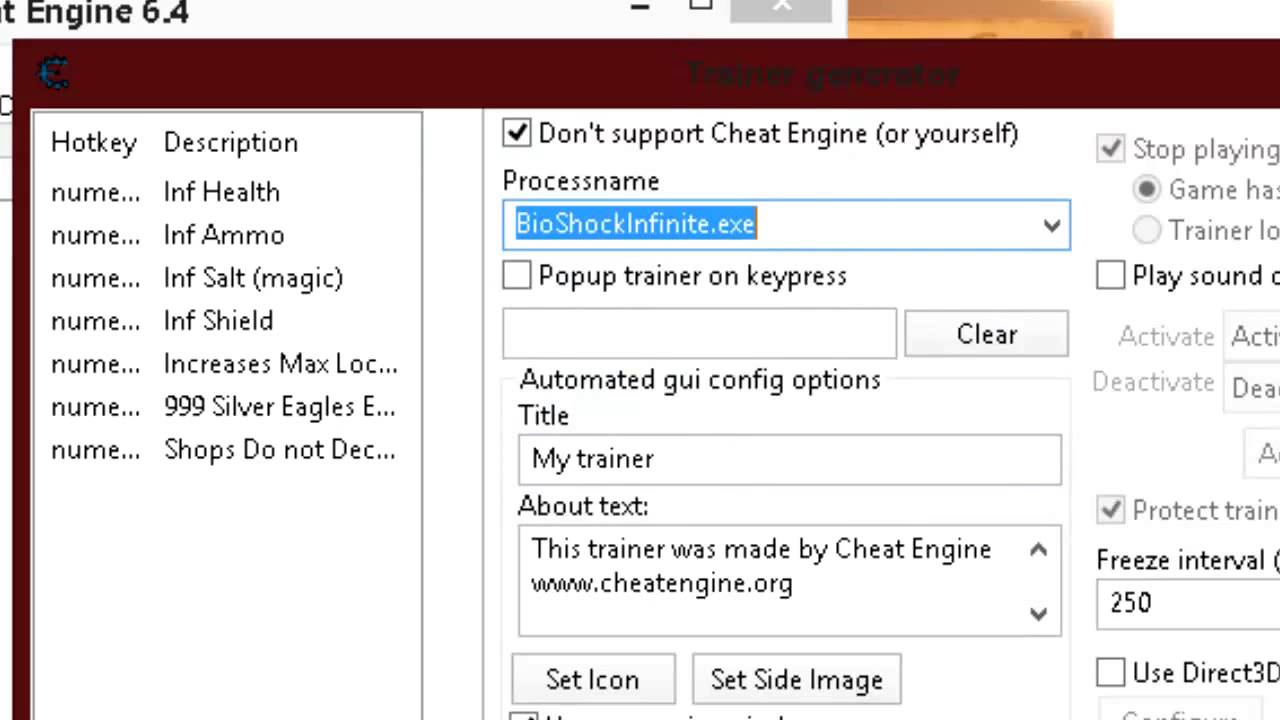
left_click(809, 220)
double_click(660, 219)
left_click(821, 221)
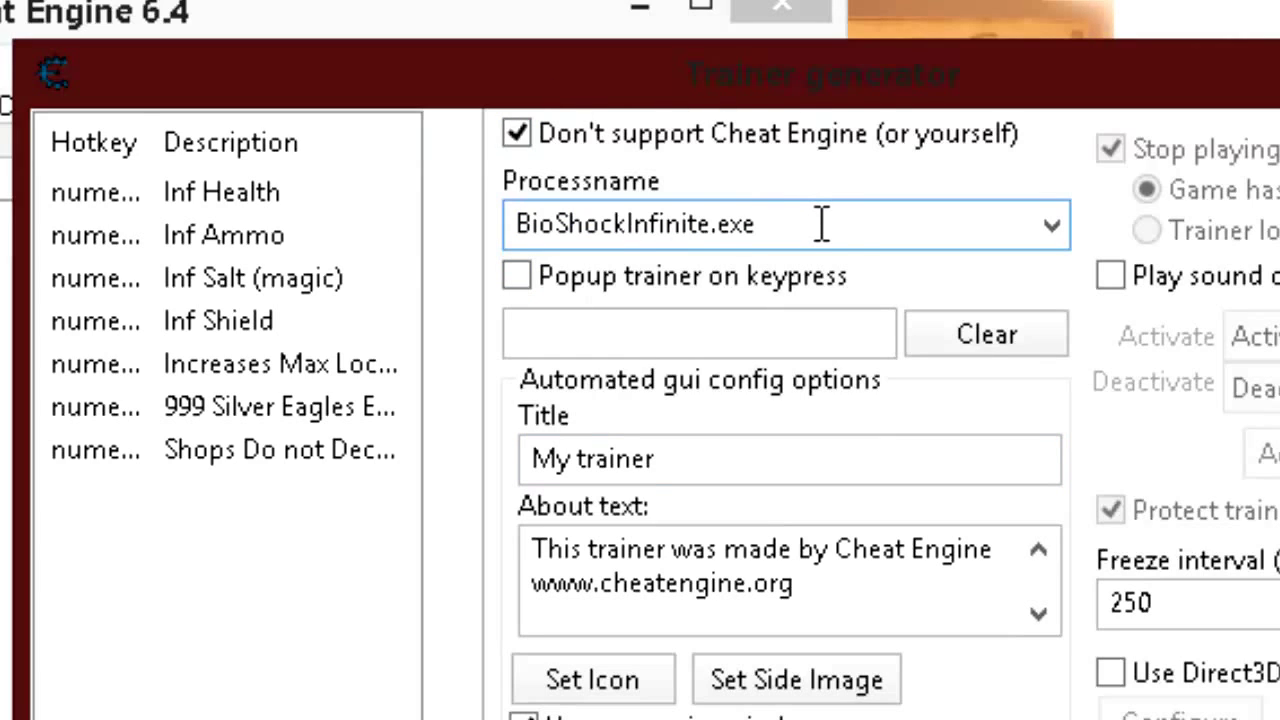
left_click_drag(751, 226, 457, 257)
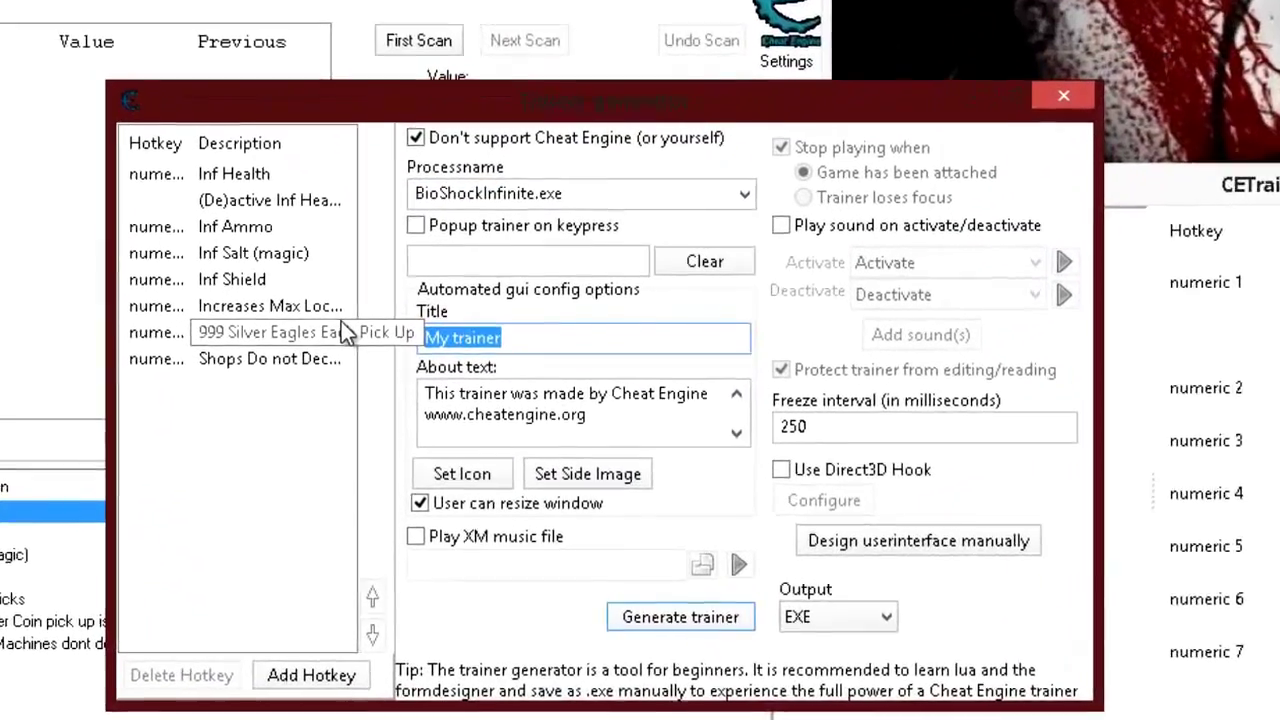
- Title the trainer 'Bioshock Infinite And Burieal At Sea' and replace the About text with an author credit
type("Bioshock In")
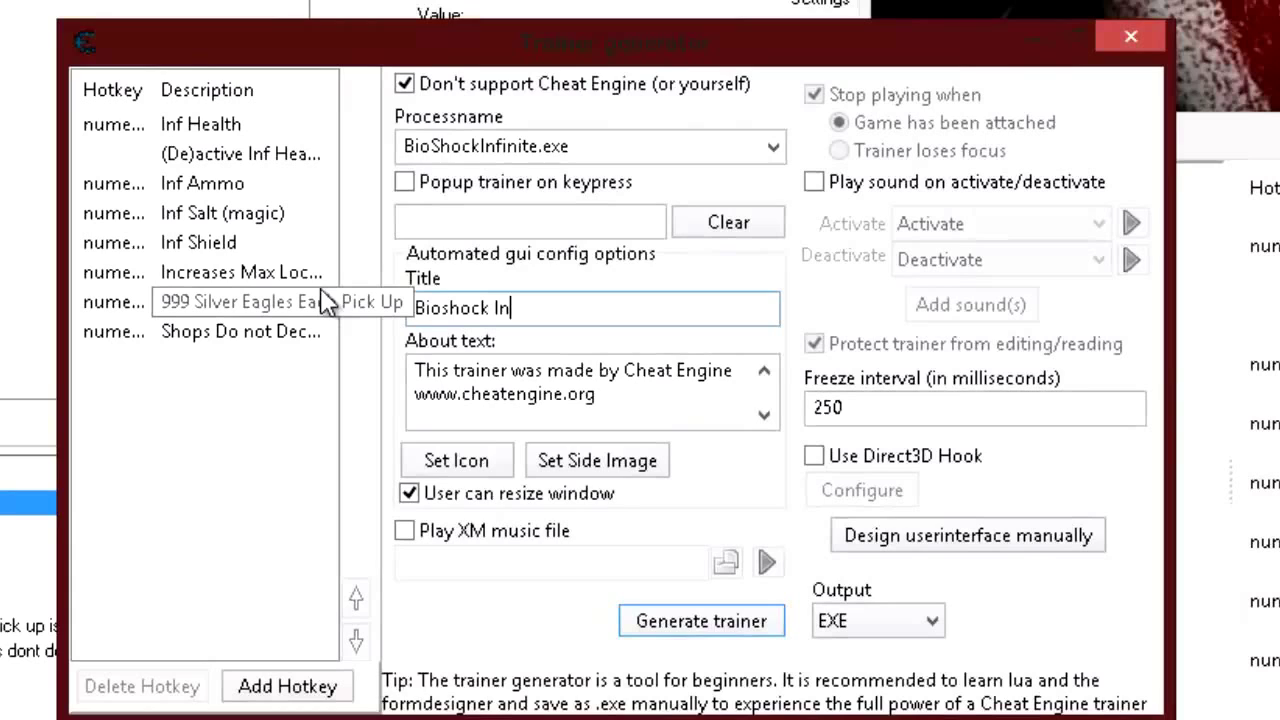
type("finite")
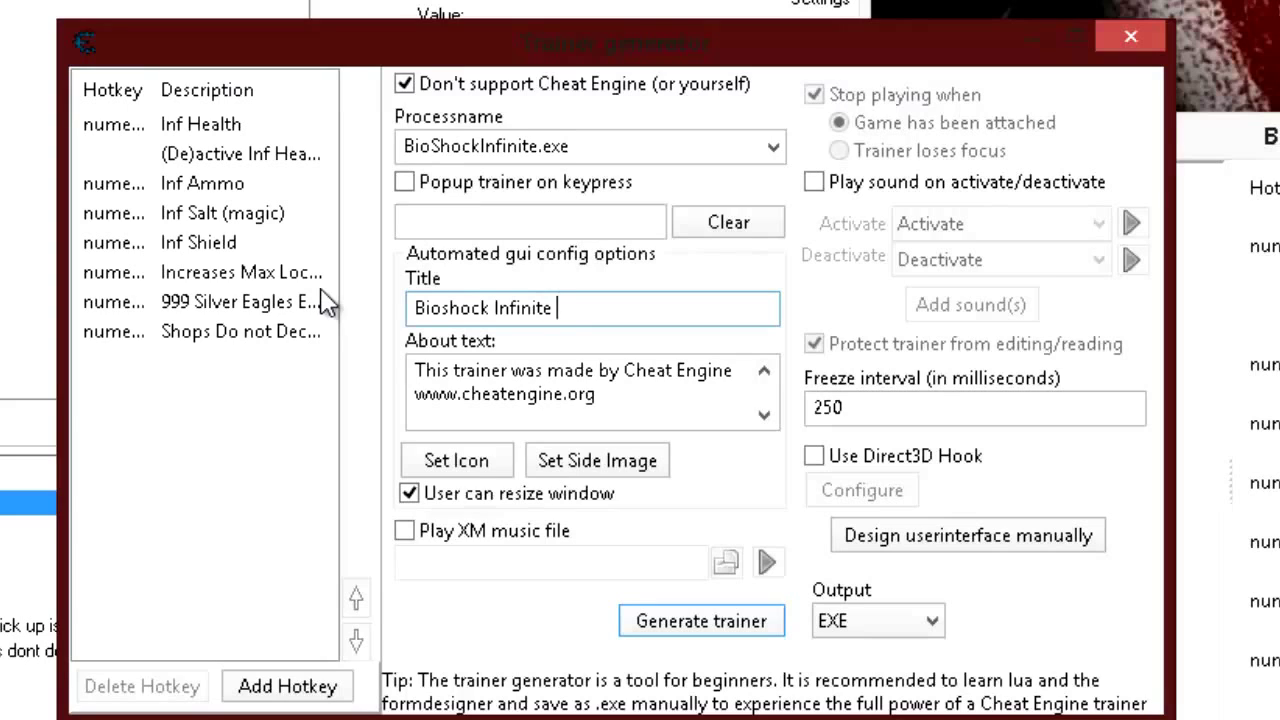
type("And Burieal At Sea")
left_click(620, 371)
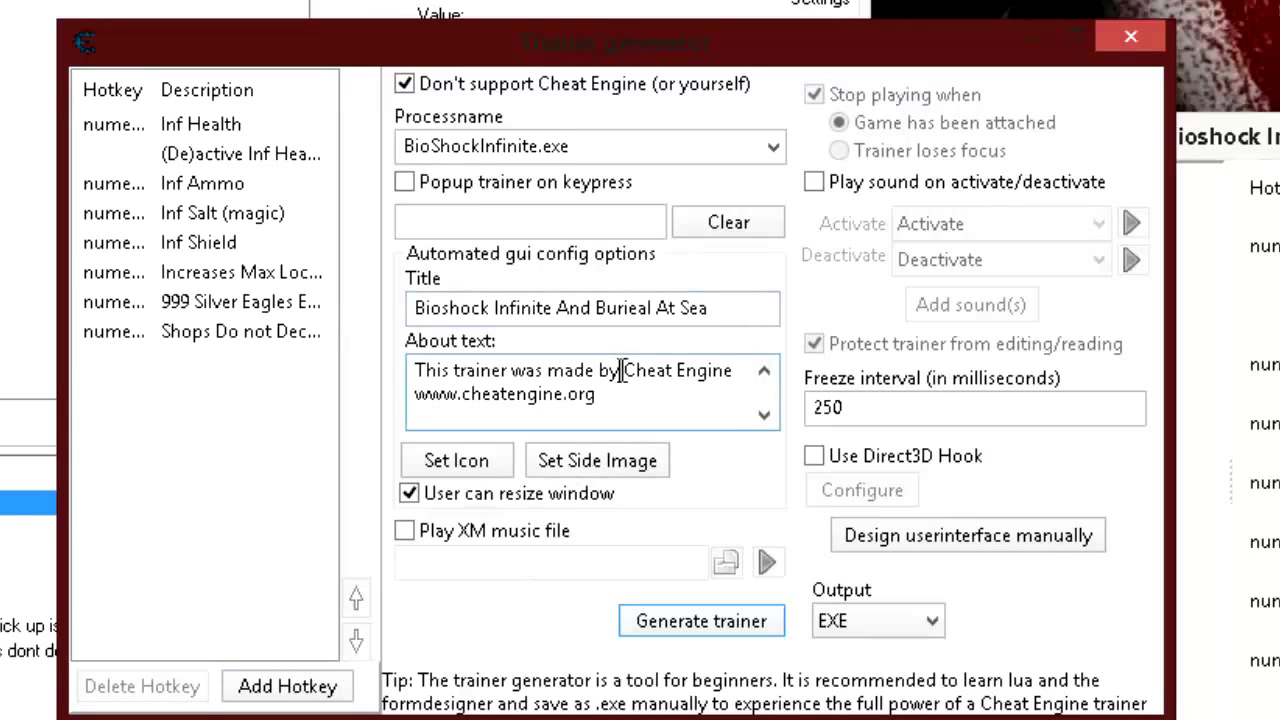
left_click_drag(620, 371, 695, 397)
key("BackSpace")
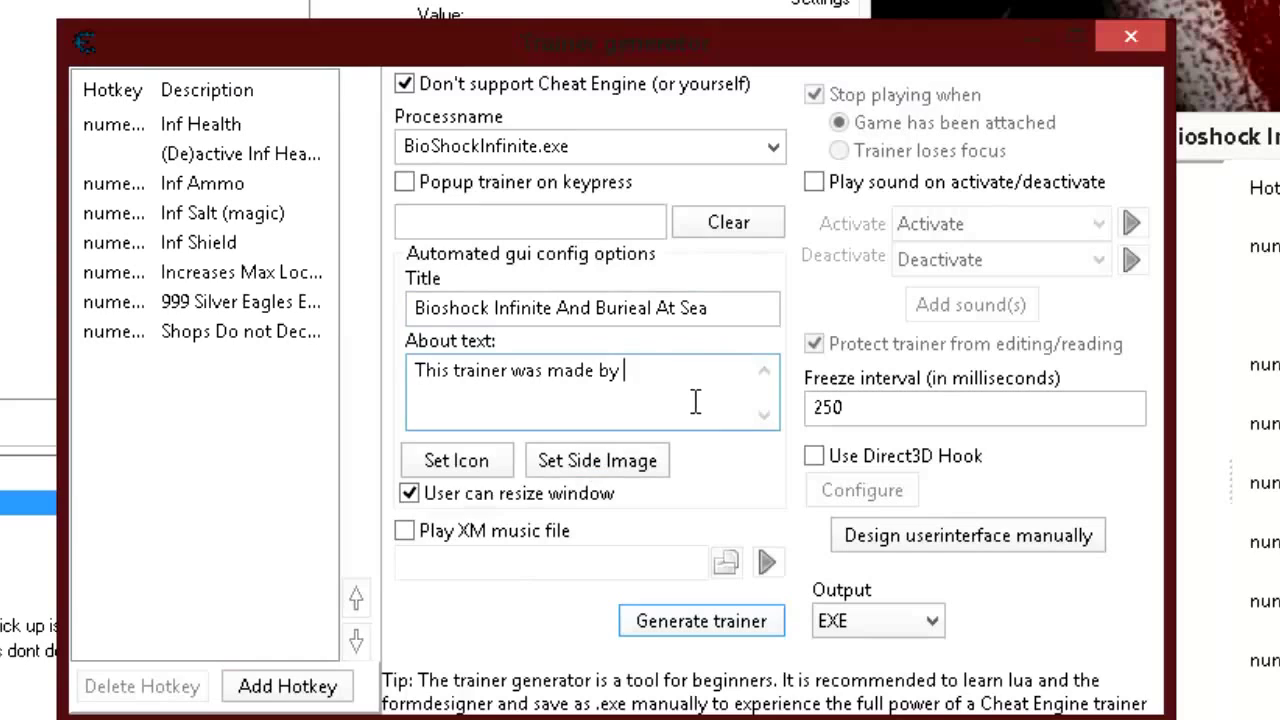
type("Chris Fayte @Chea")
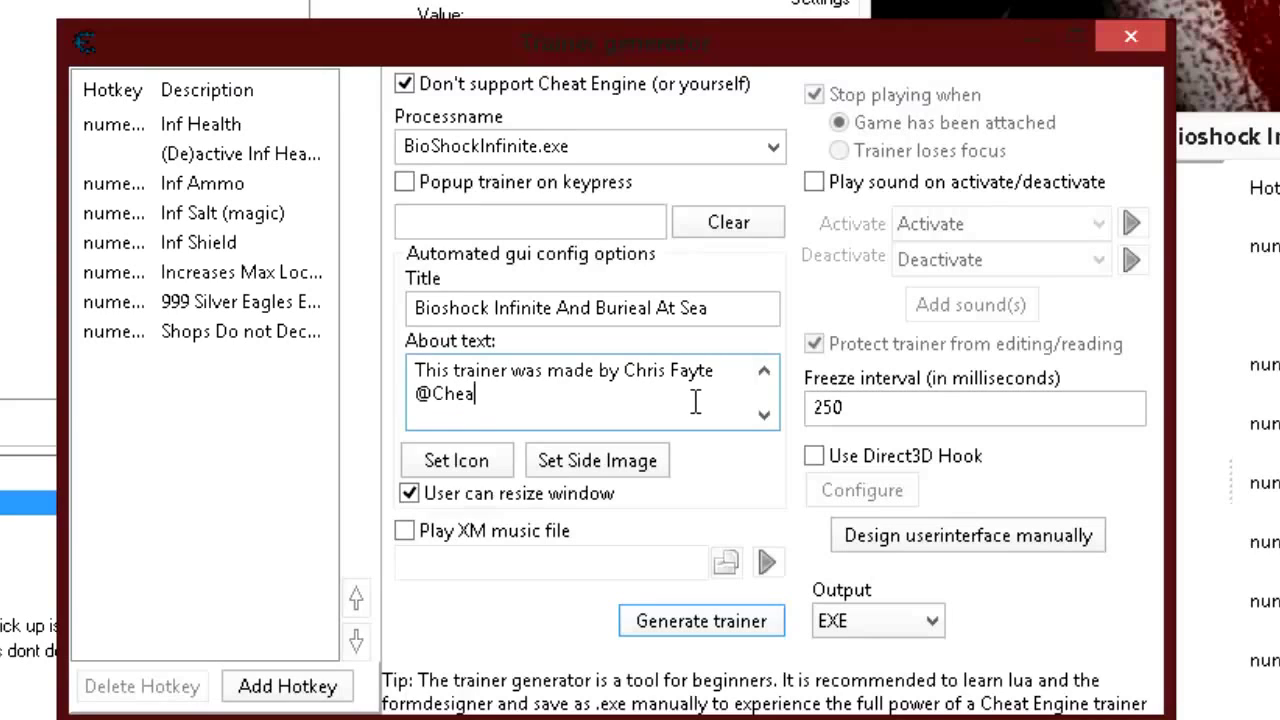
type("The Game")
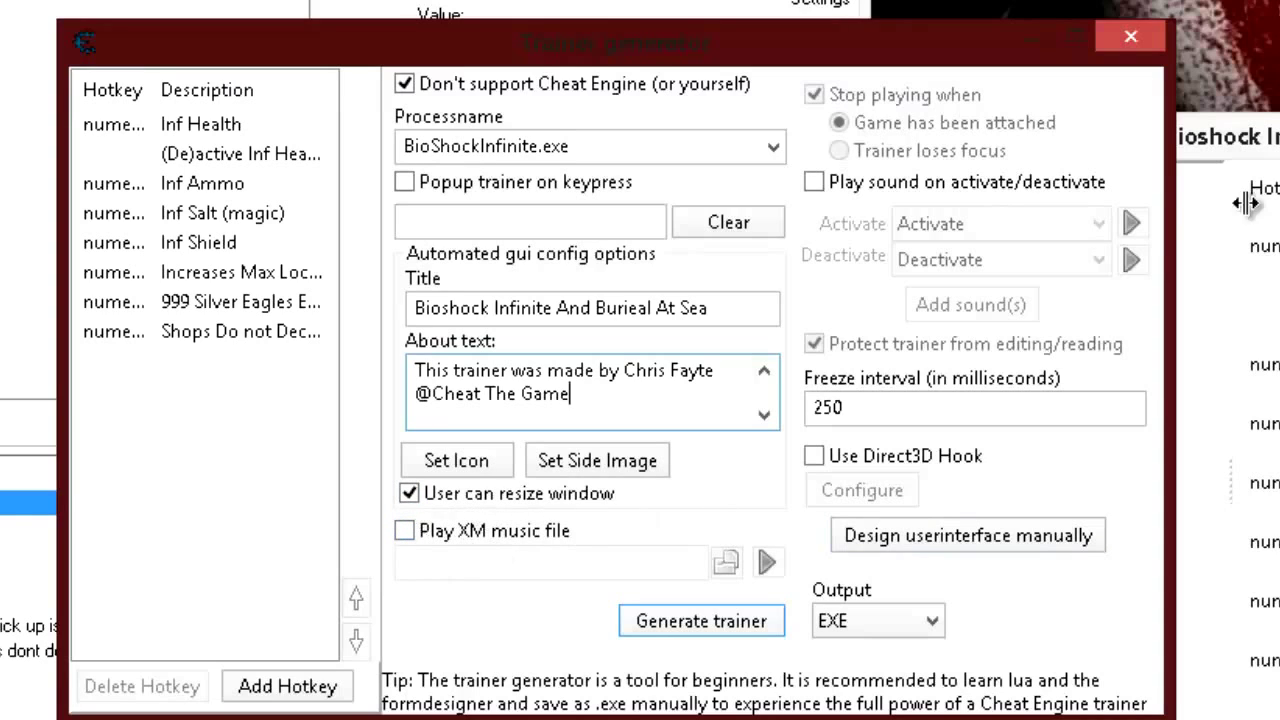
- Enable 'Play sound on activate/deactivate' for the trainer's cheats
left_click(818, 184)
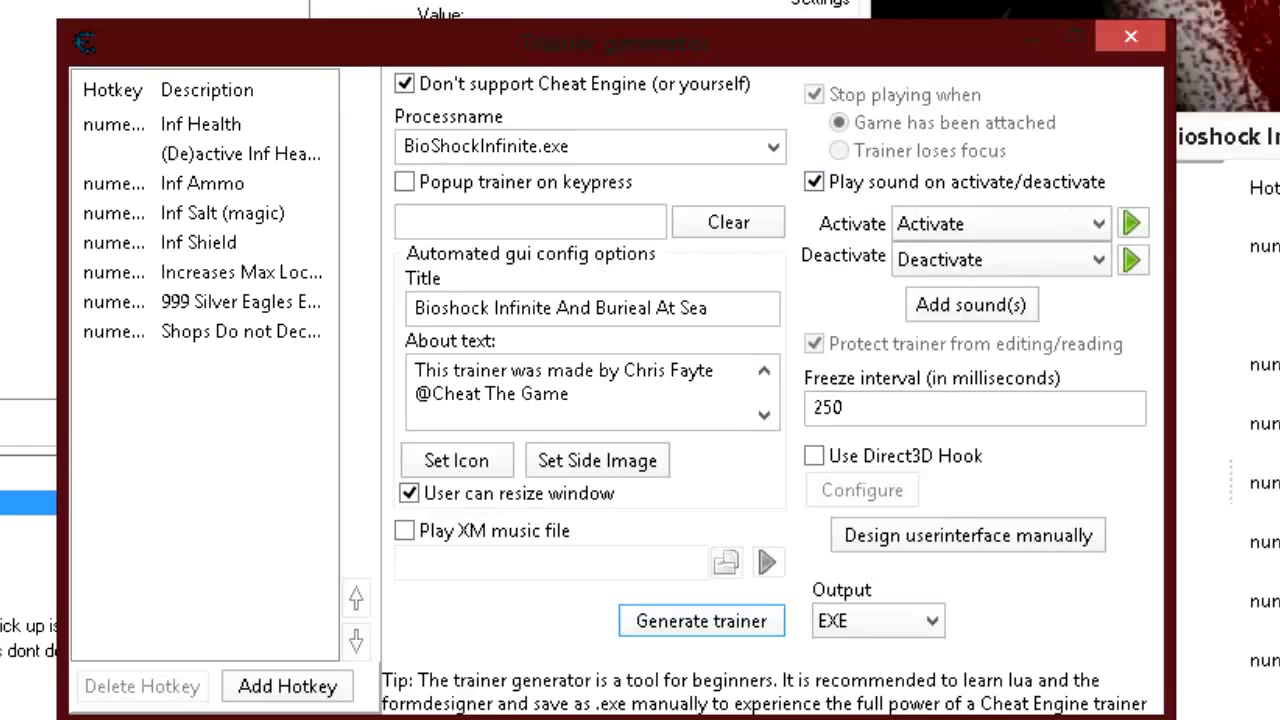
left_click_drag(818, 48, 886, 104)
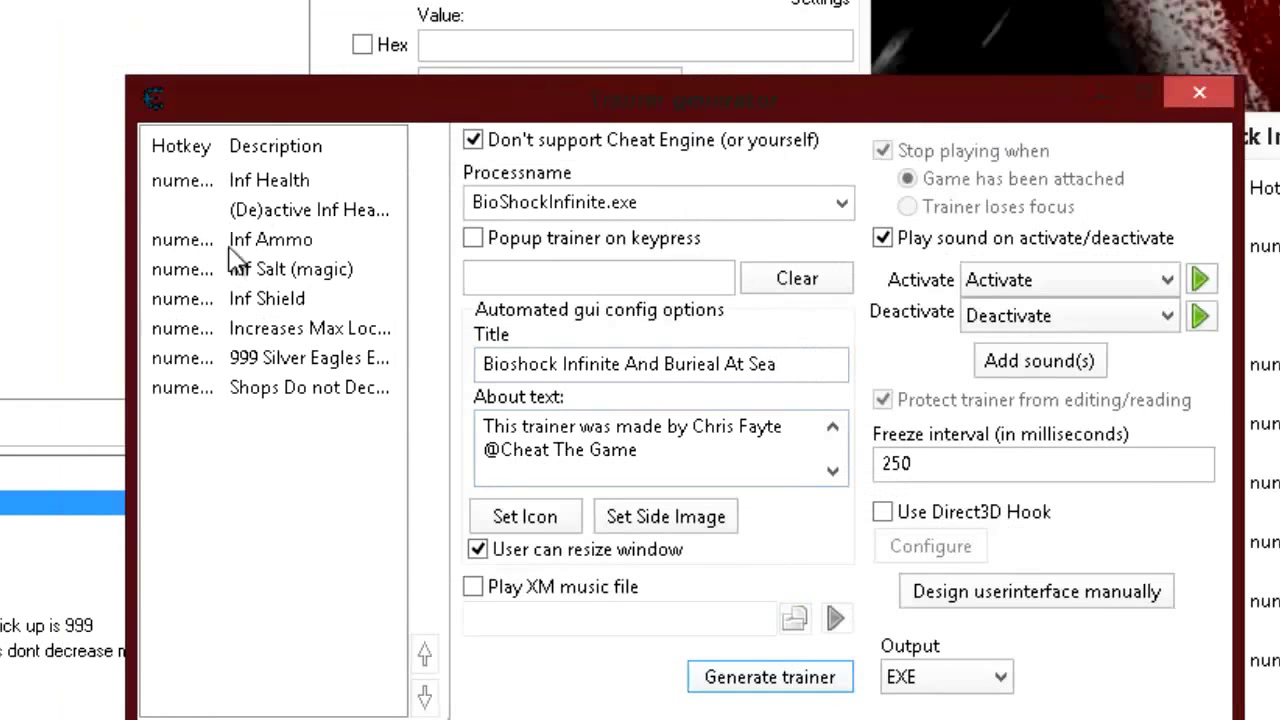
left_click(287, 218)
- Delete the empty second hotkey of the (De)active Inf Health entry and dismiss the Access violation error
right_click(284, 216)
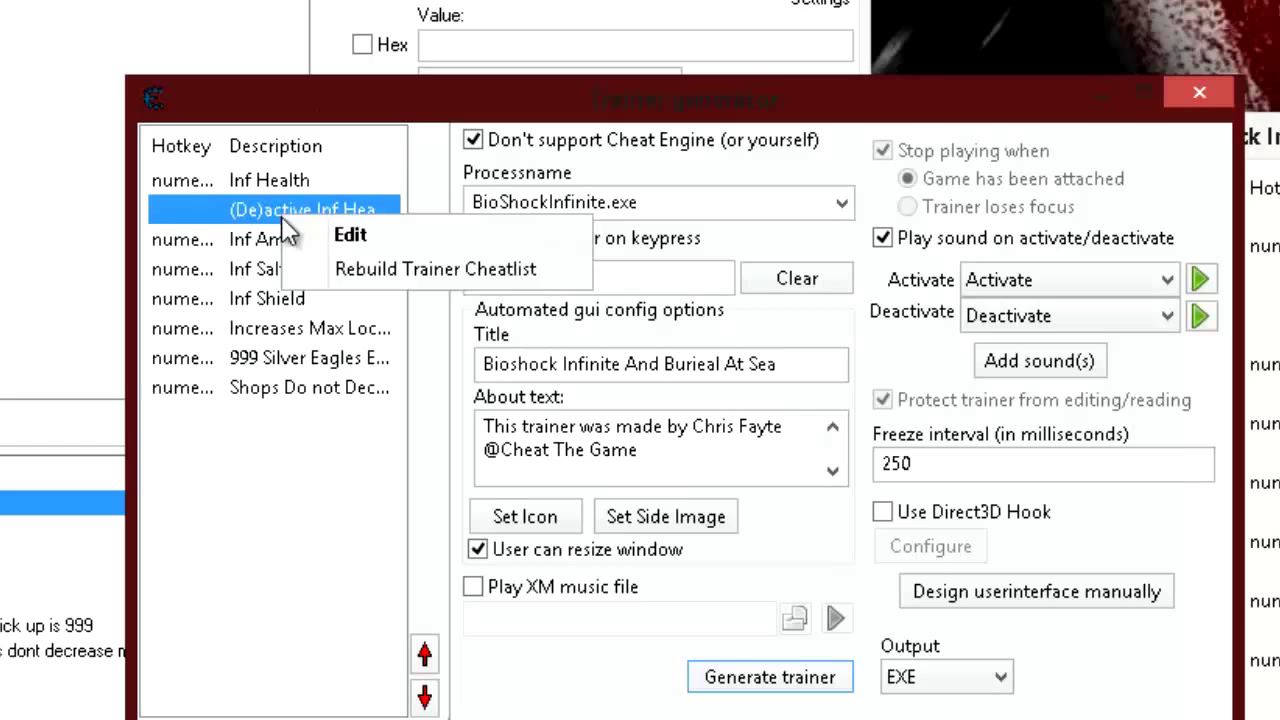
left_click(318, 238)
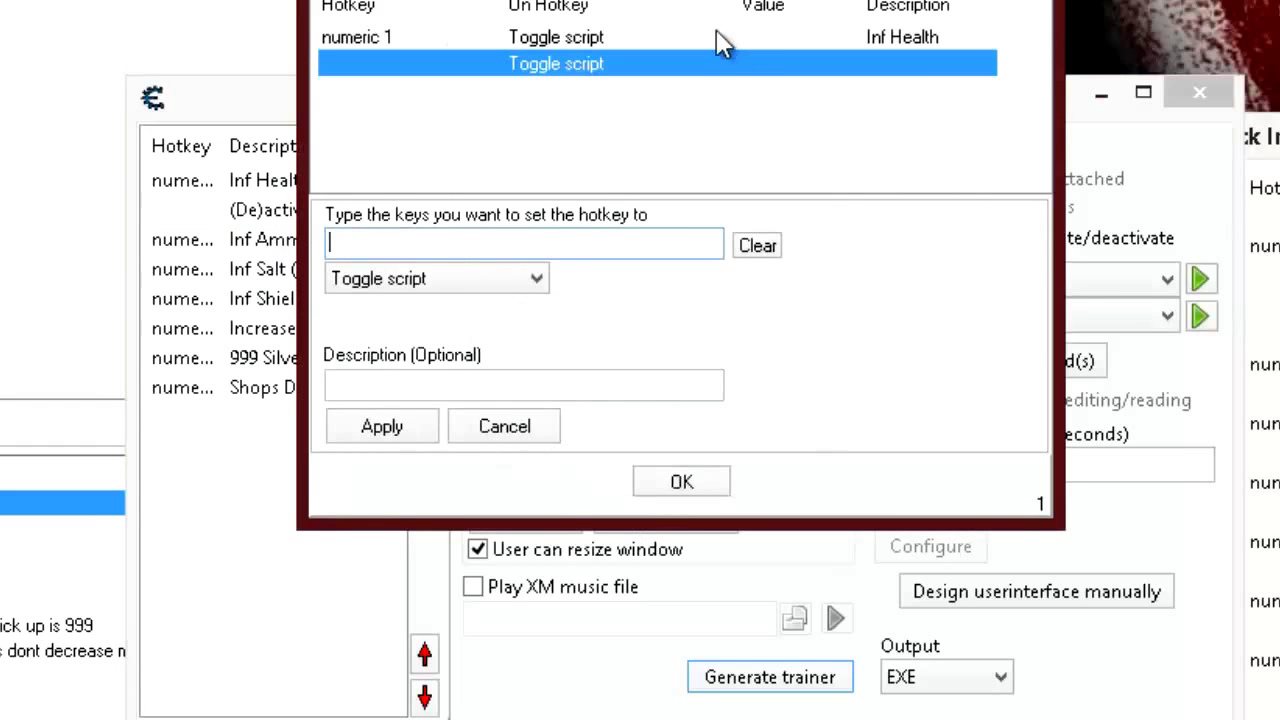
left_click_drag(724, 2, 1040, 145)
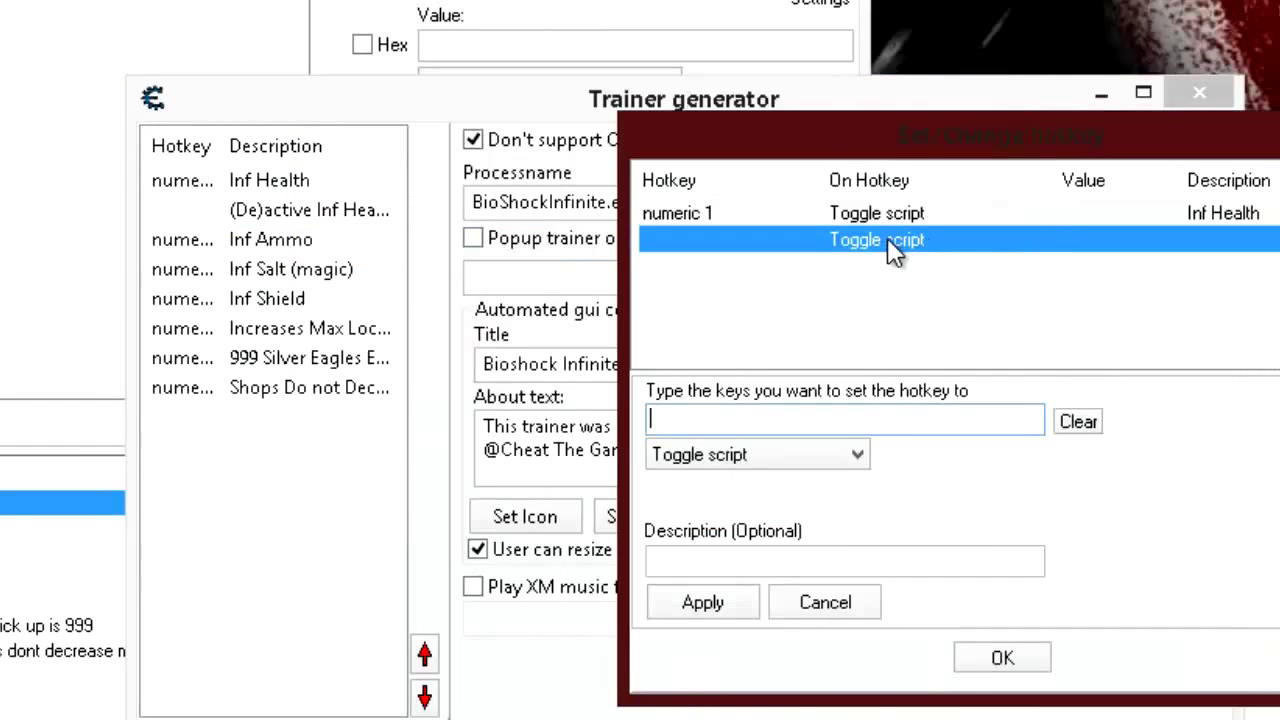
left_click(826, 603)
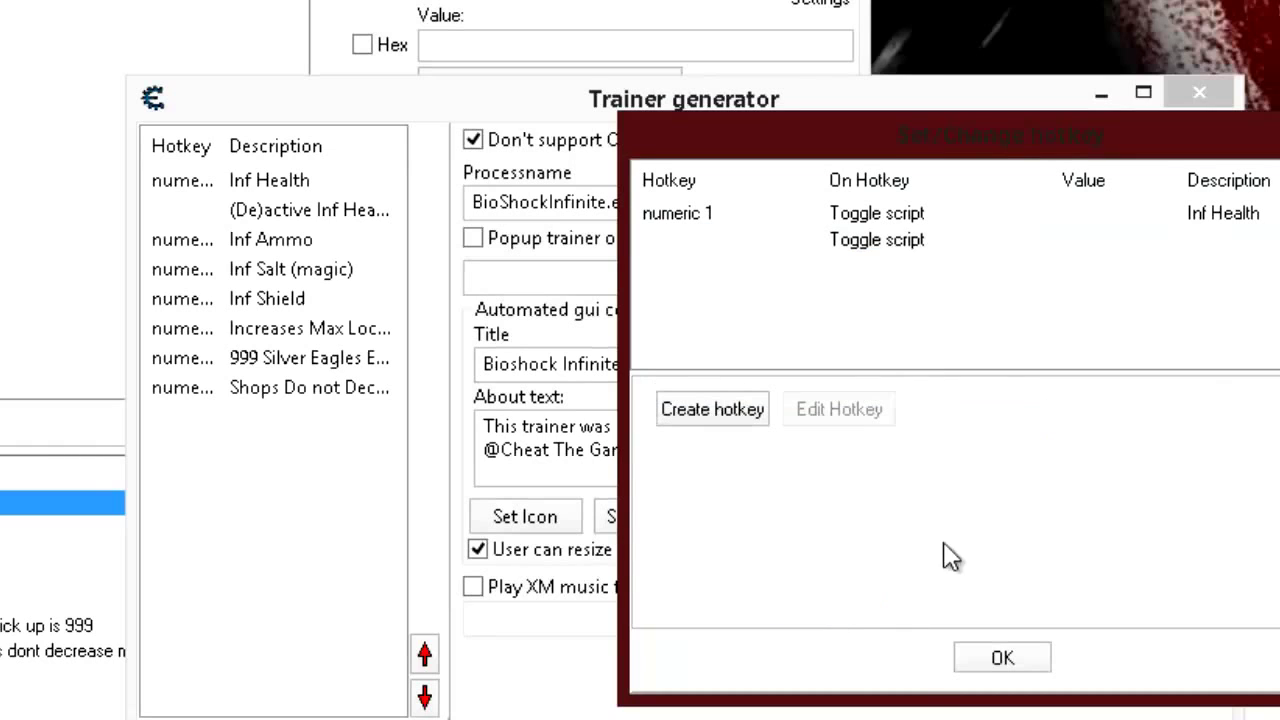
right_click(866, 245)
left_click(940, 262)
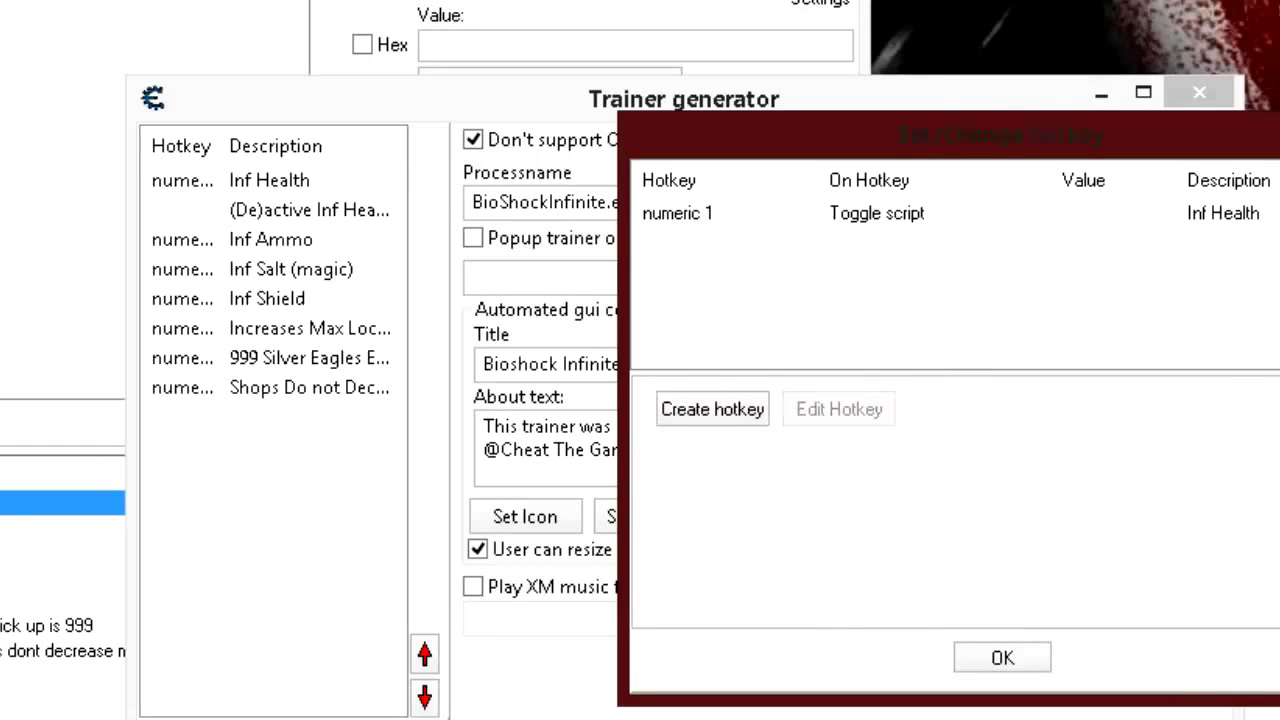
left_click(1003, 658)
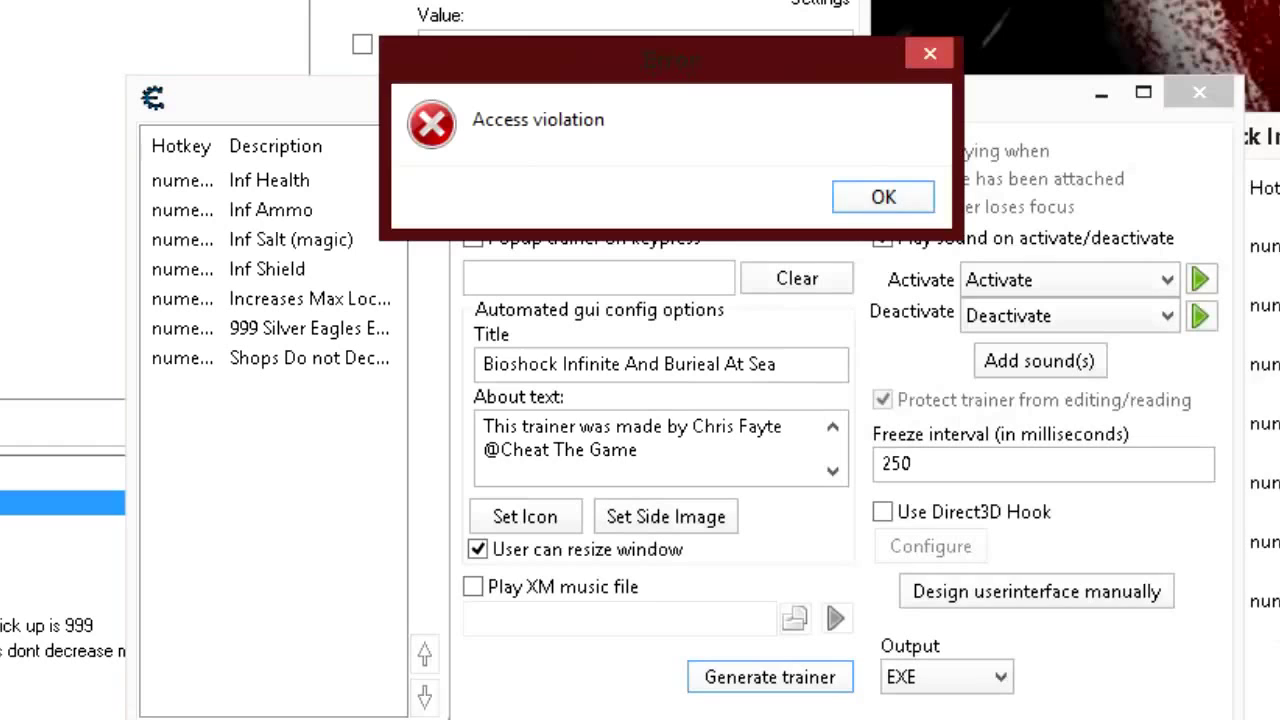
left_click(882, 197)
left_click_drag(953, 84, 766, 2)
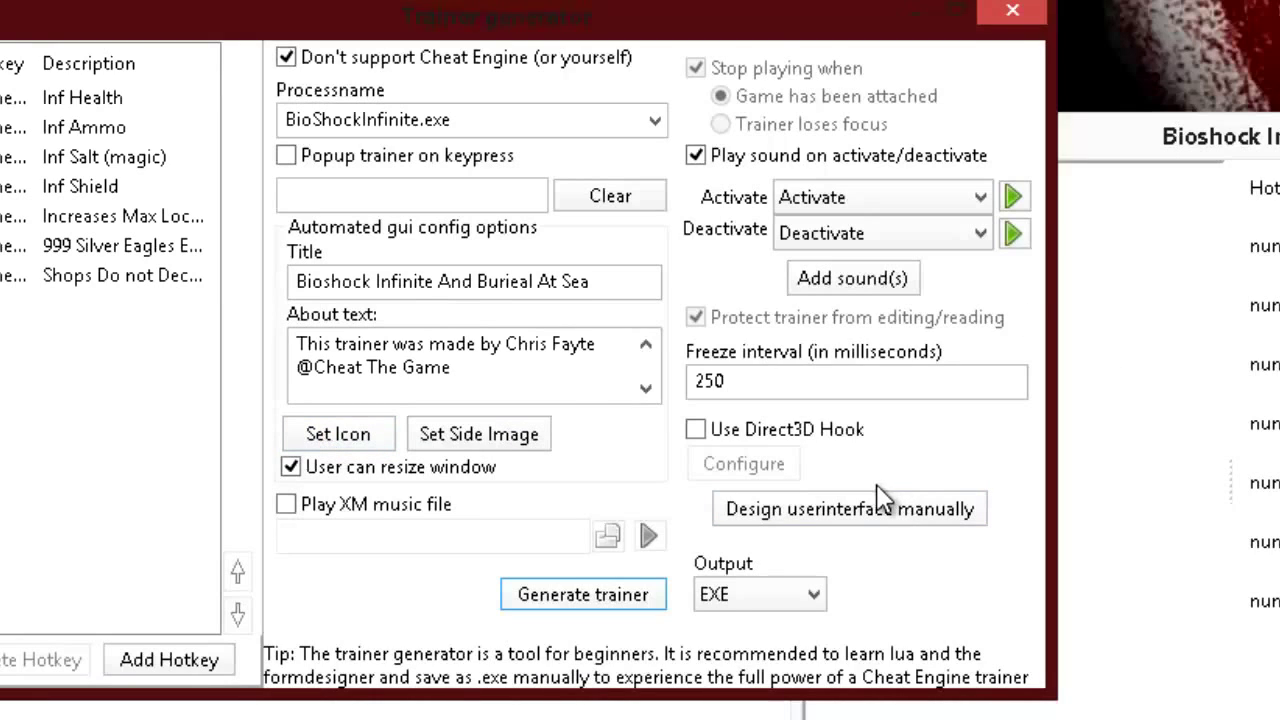
- Set bioshock_infinite_2.ico as the trainer's icon
left_click(337, 437)
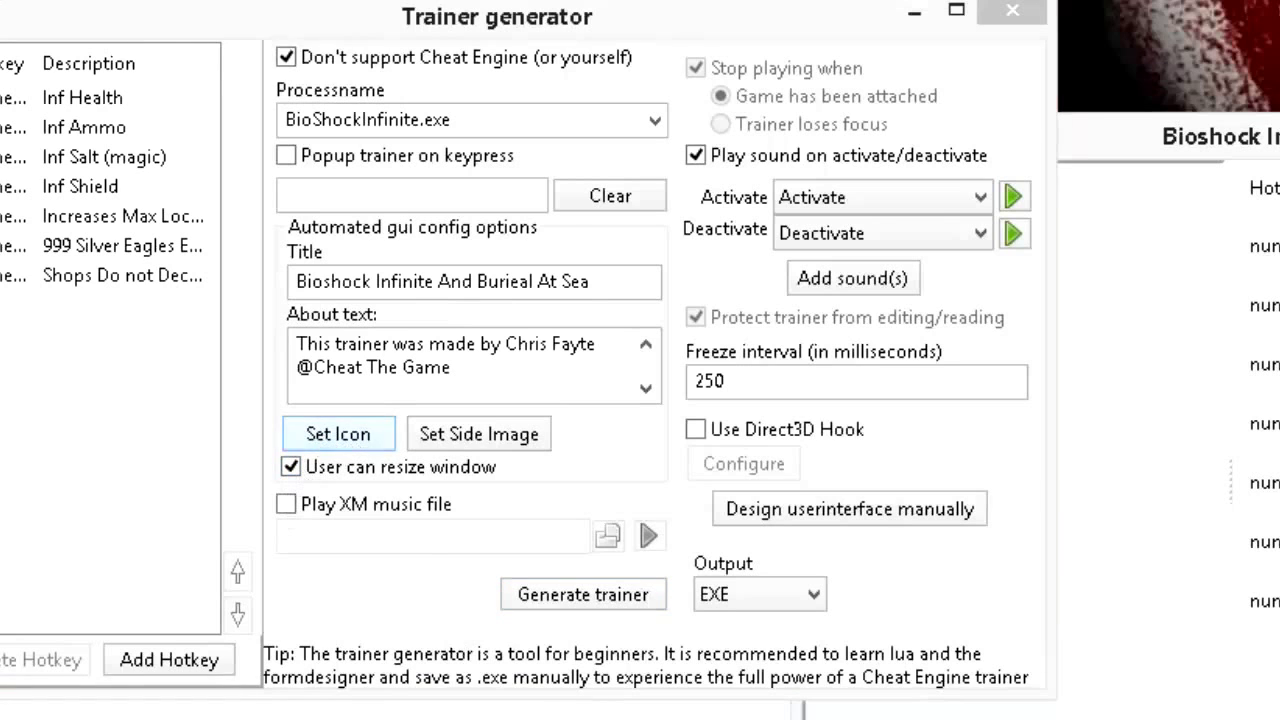
left_click_drag(987, 252, 900, 388)
mouse_move(512, 478)
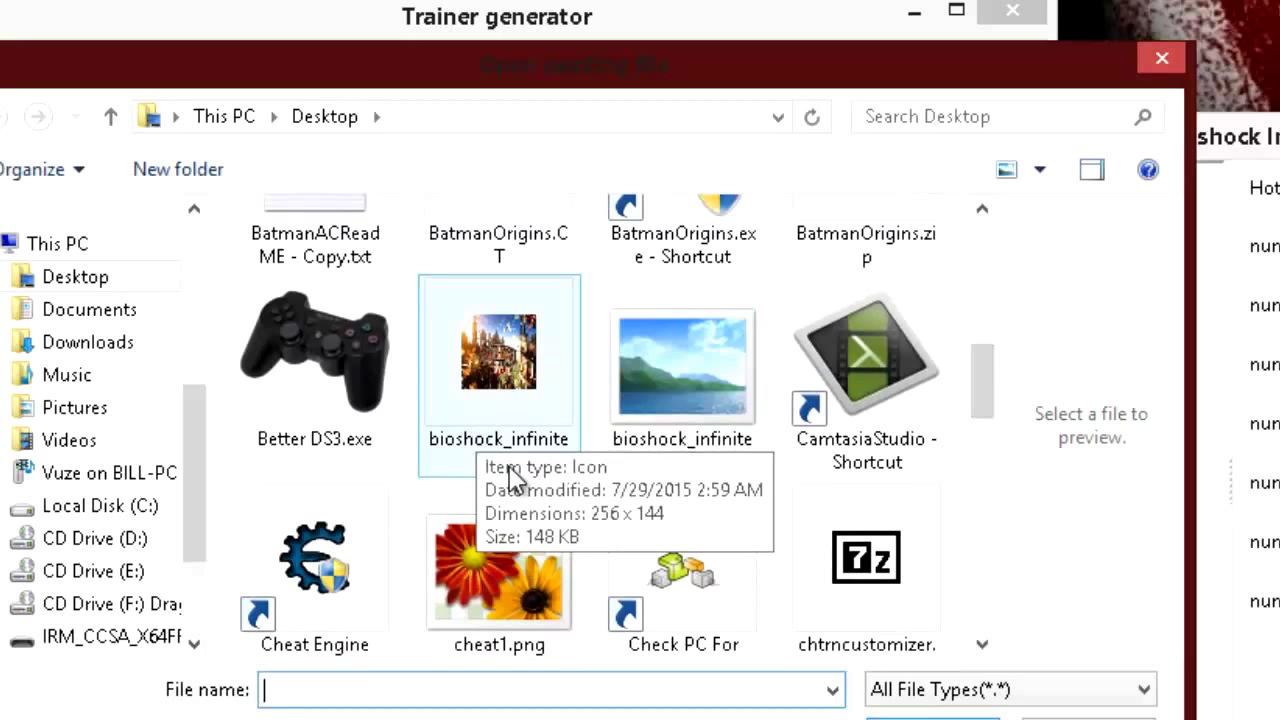
left_click(503, 372)
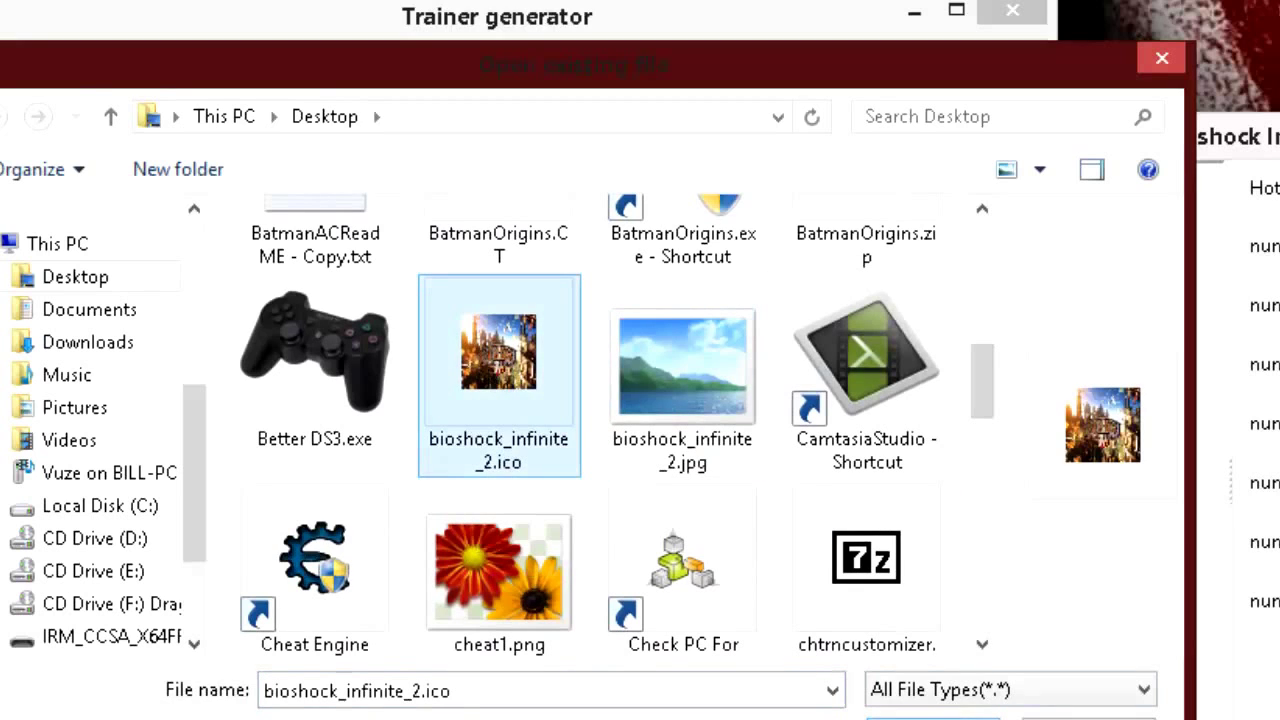
left_click(932, 719)
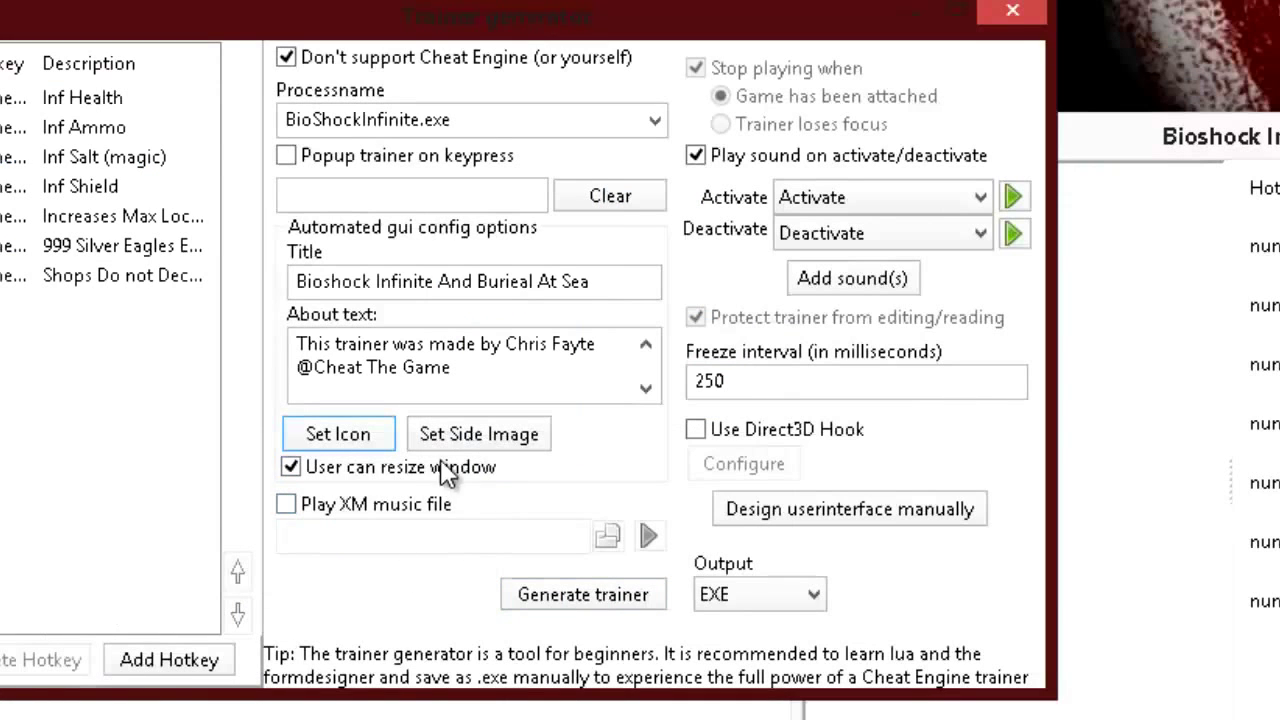
left_click_drag(830, 30, 547, 14)
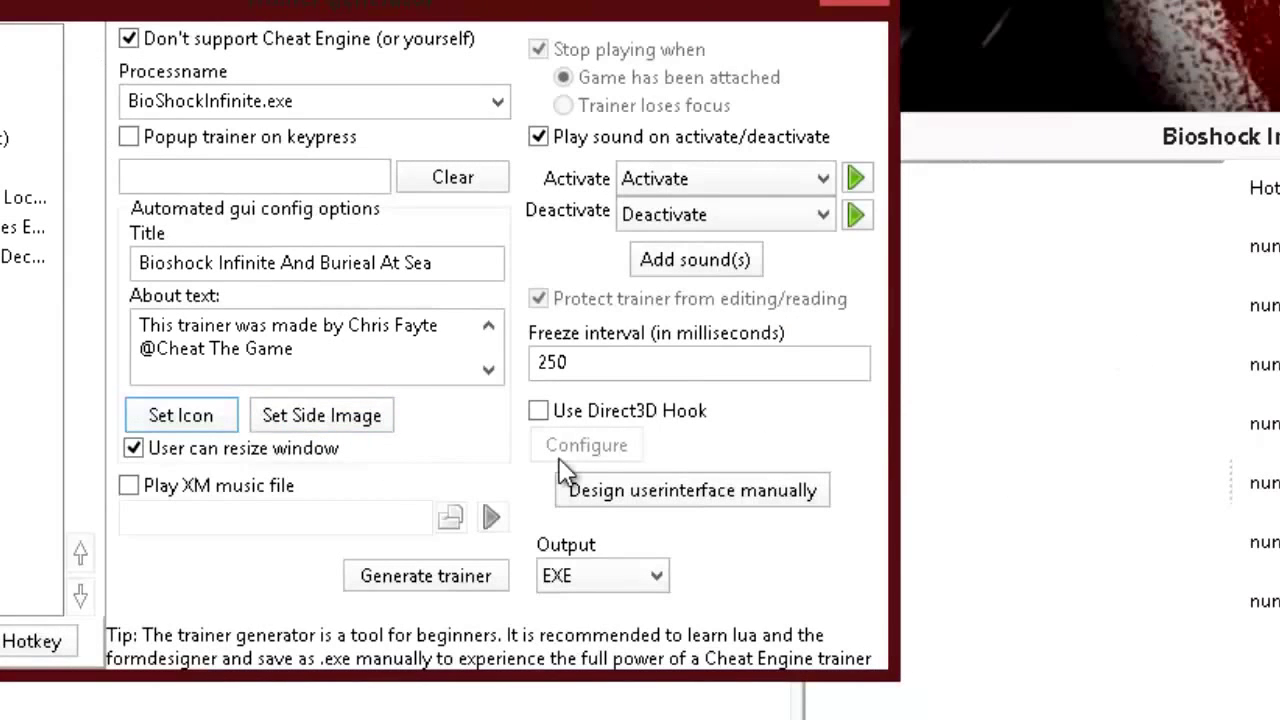
- Set bioshock_infinite_2.jpg as the side image and widen the preview to show the hotkeys
left_click(358, 425)
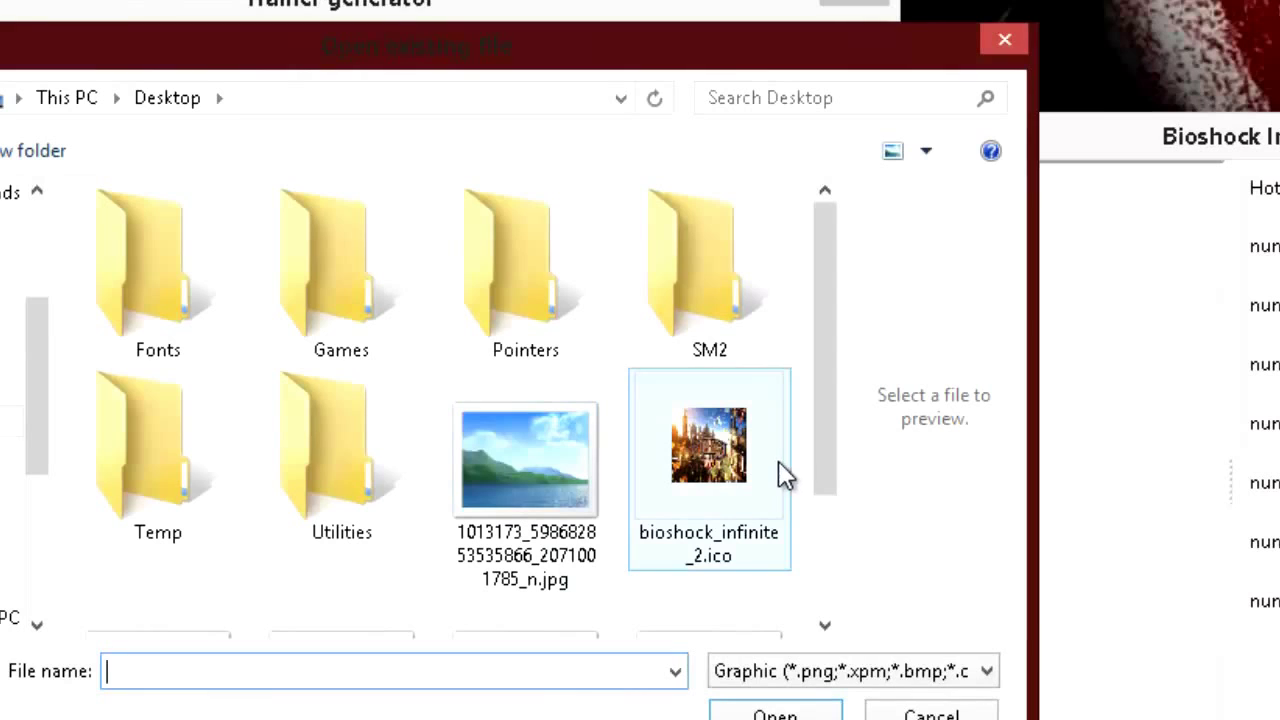
left_click_drag(836, 277, 838, 404)
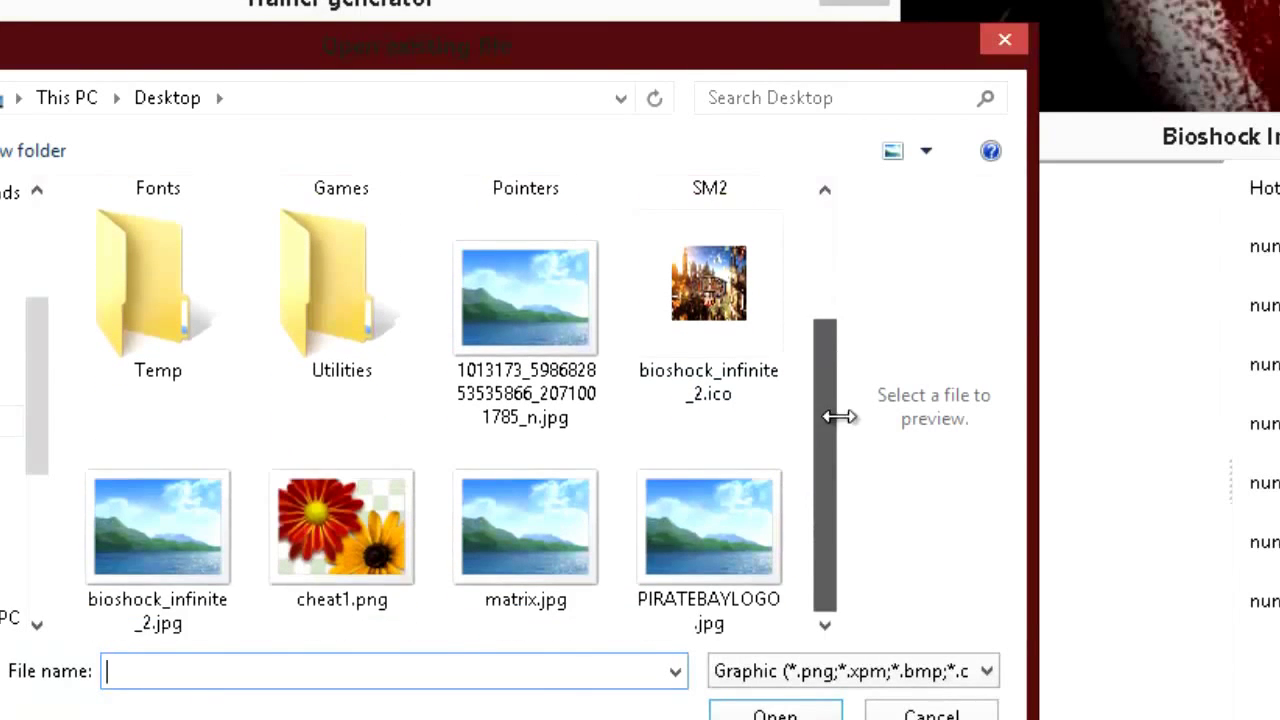
left_click(120, 540)
left_click(775, 713)
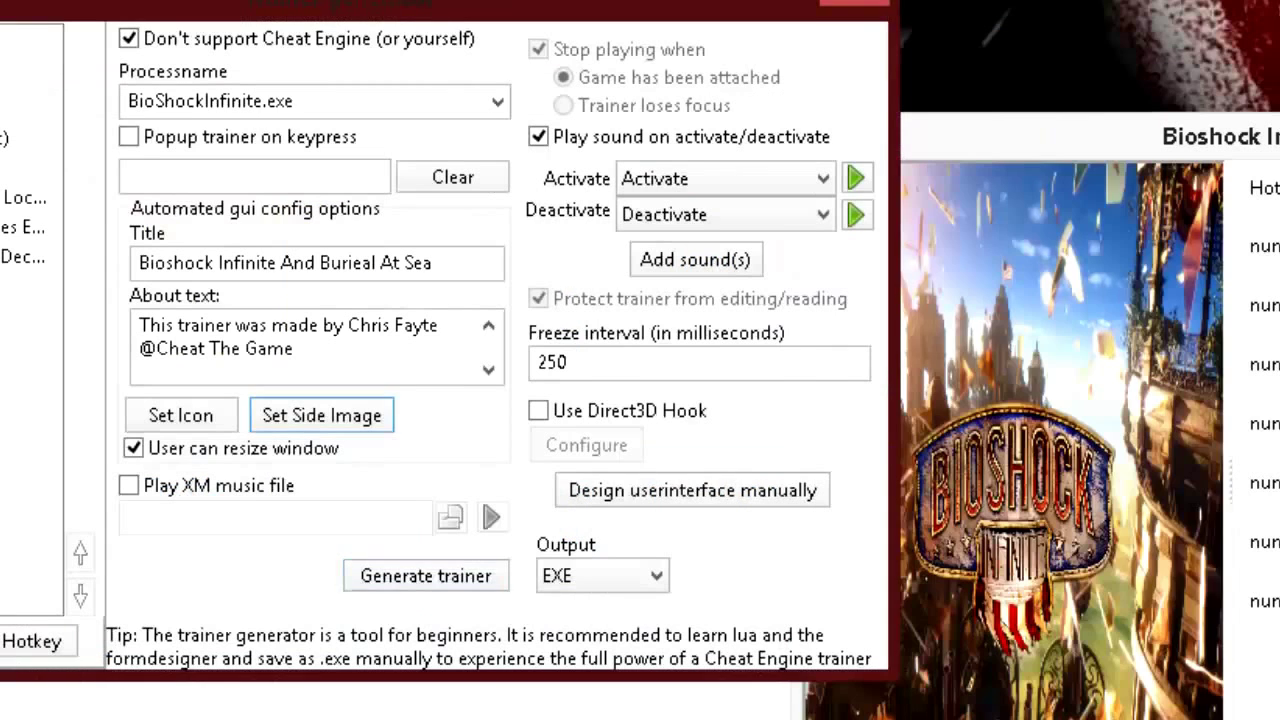
left_click(1162, 136)
left_click_drag(795, 430, 410, 432)
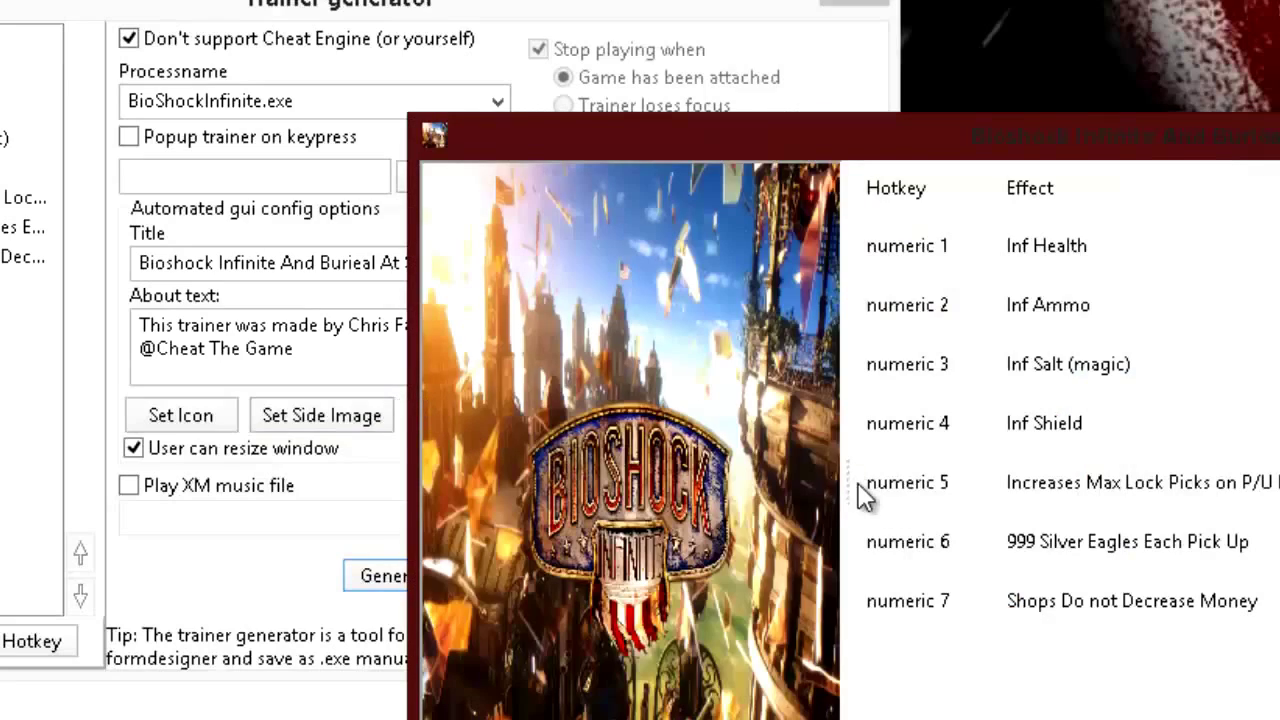
- Shrink and reposition the preview trainer to fit the Bioshock side image beside the hotkey list
left_click_drag(849, 480, 1003, 532)
left_click_drag(1190, 136, 910, 114)
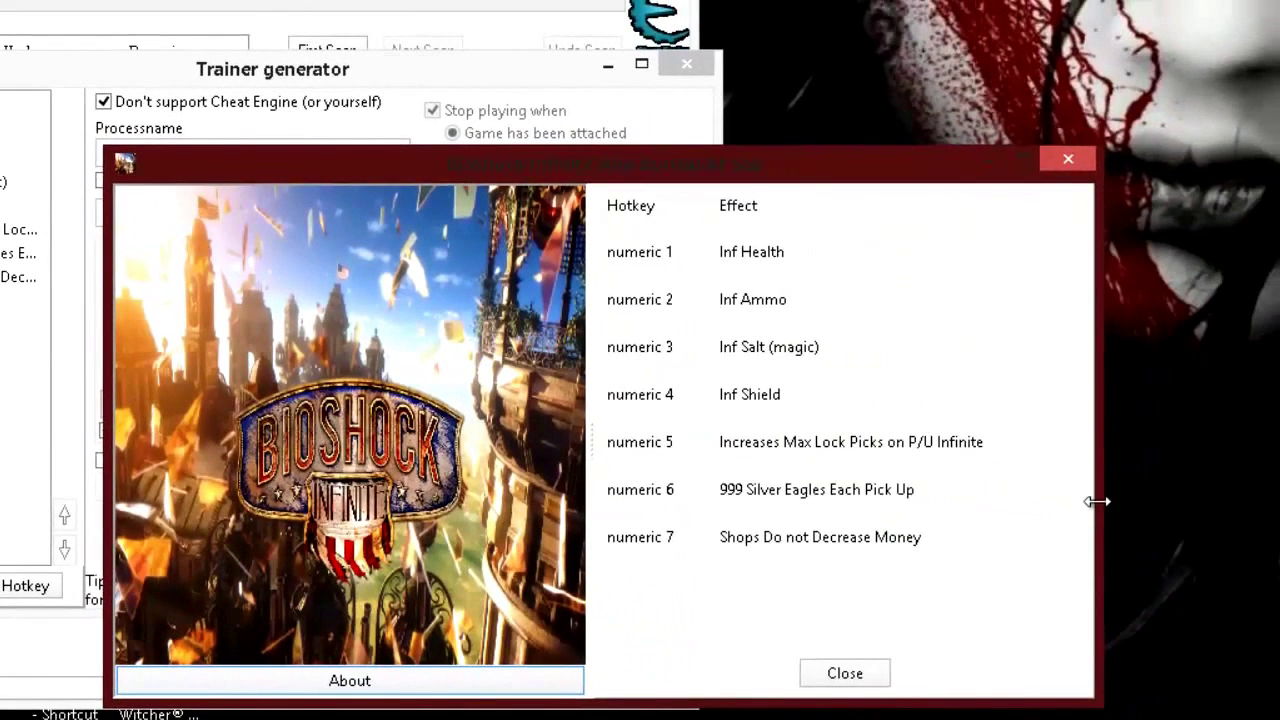
left_click_drag(1158, 511, 1117, 487)
left_click_drag(716, 700, 722, 632)
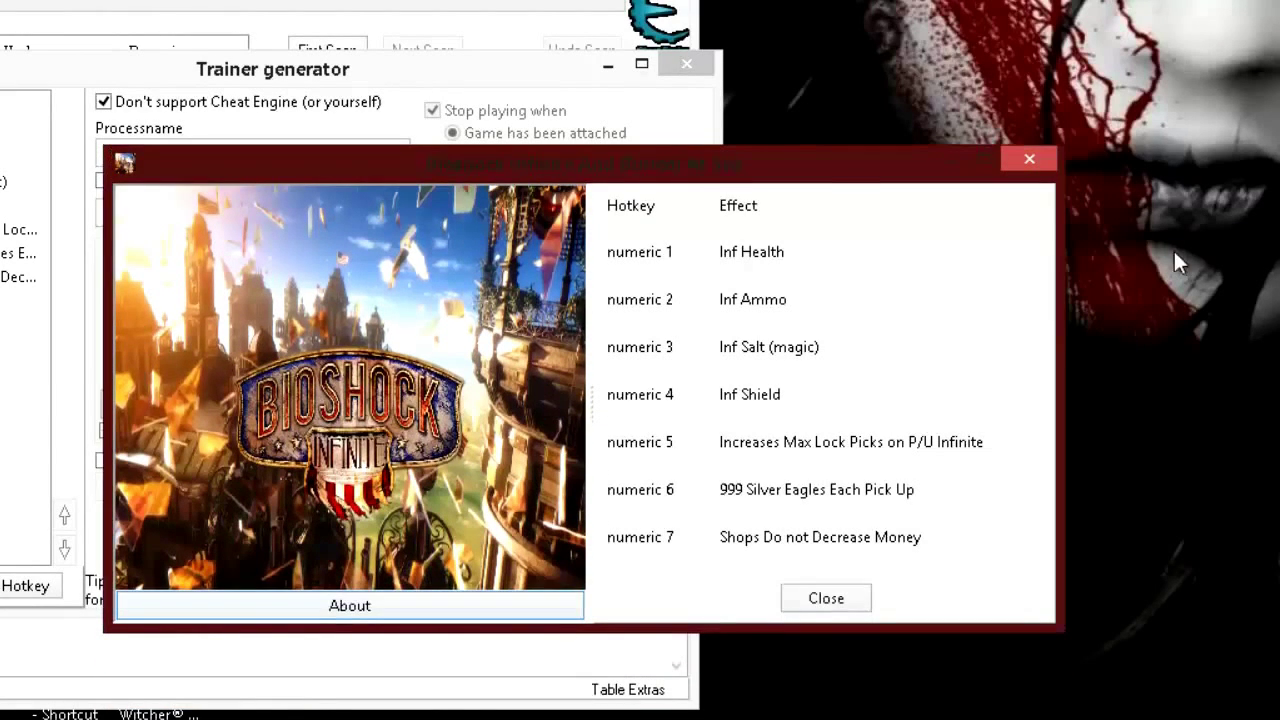
left_click_drag(845, 175, 1074, 114)
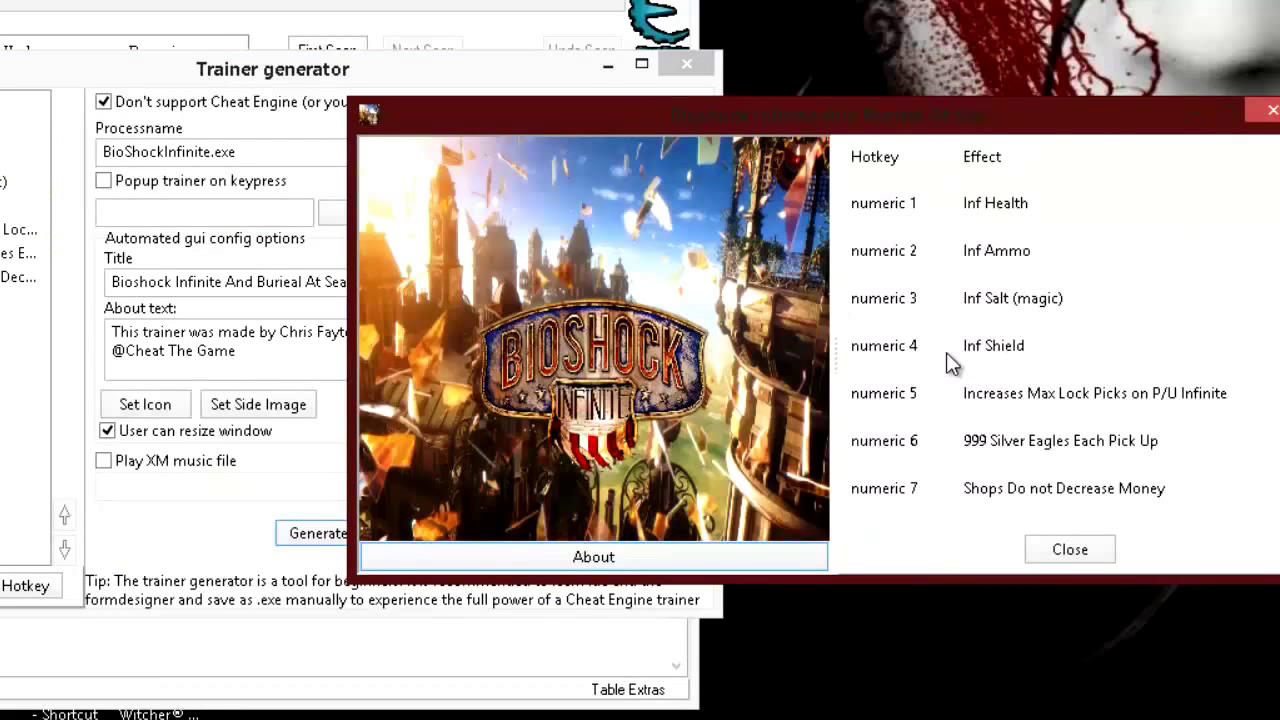
left_click(197, 515)
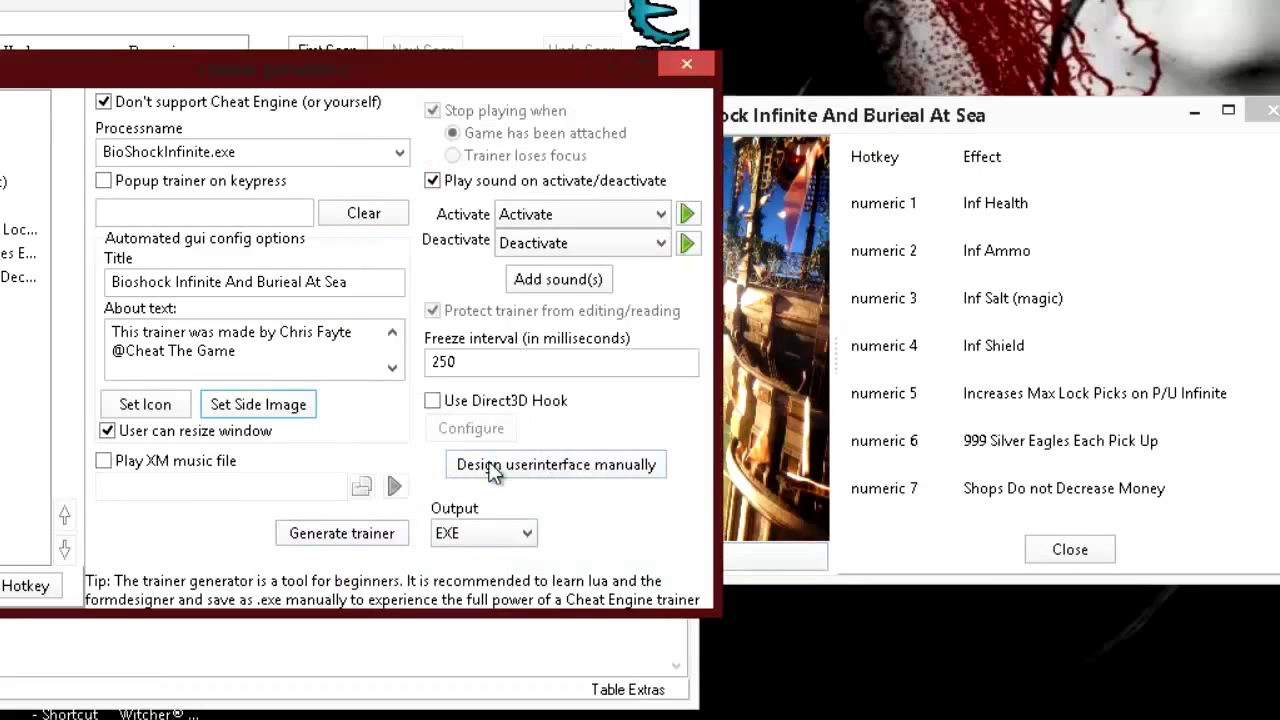
- Switch to 'Design userinterface manually' and dismiss the ChangeBounds error
left_click(590, 467)
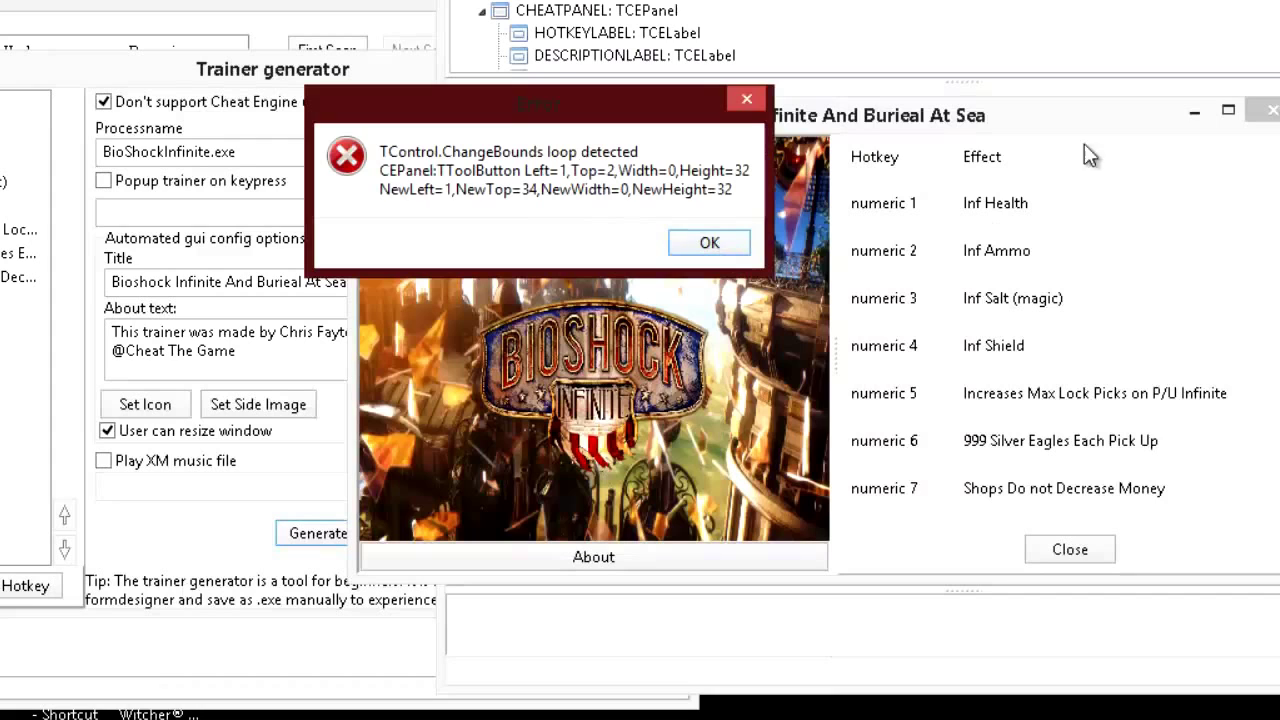
left_click(712, 243)
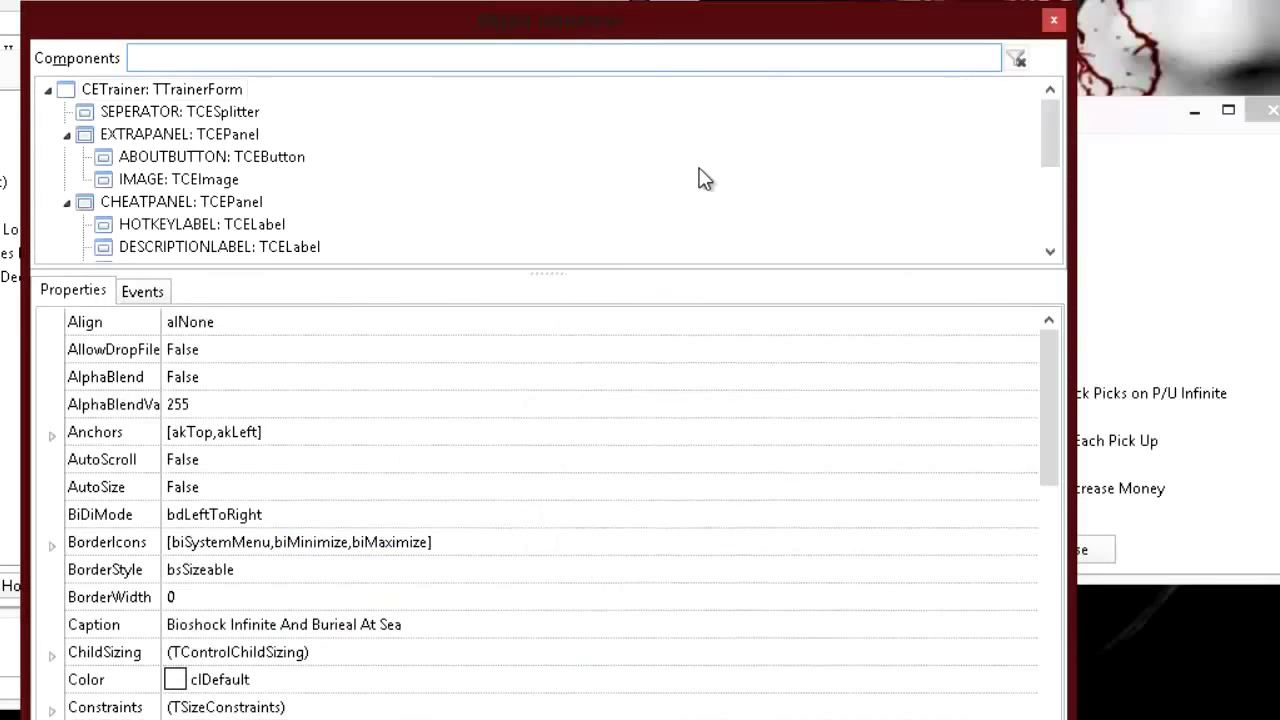
left_click_drag(626, 22, 455, 0)
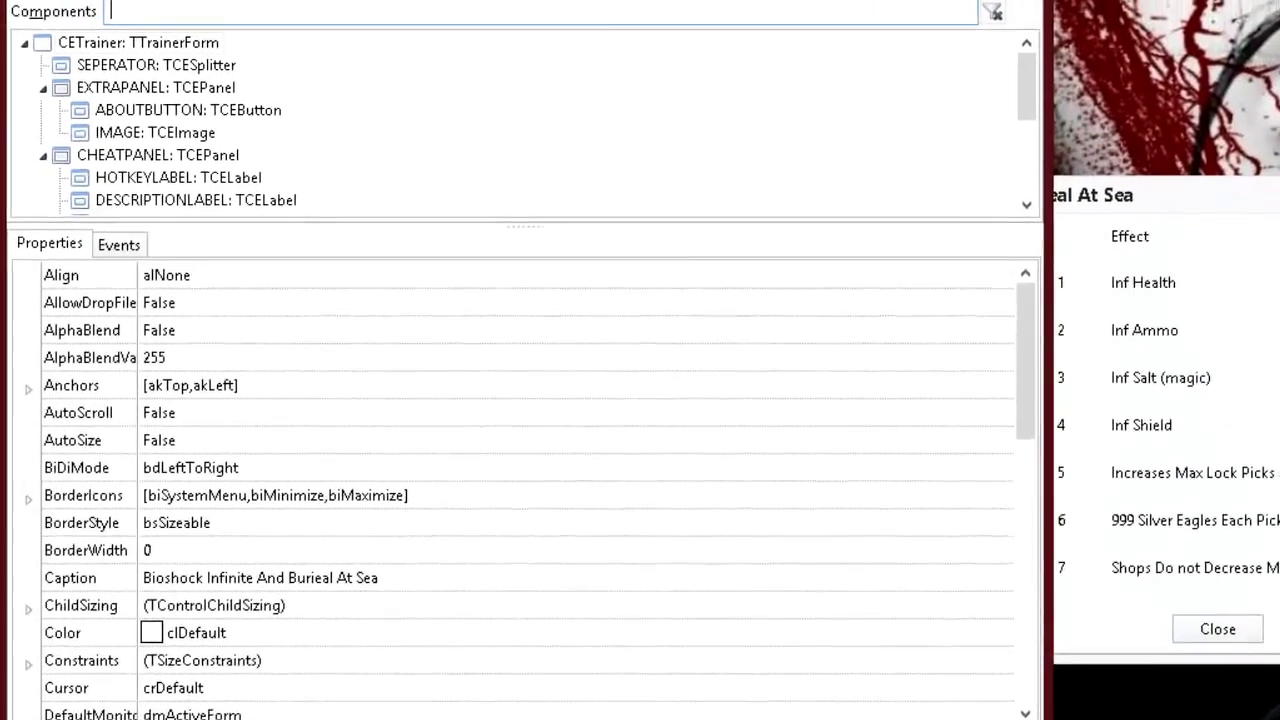
left_click(1171, 223)
left_click(1020, 167)
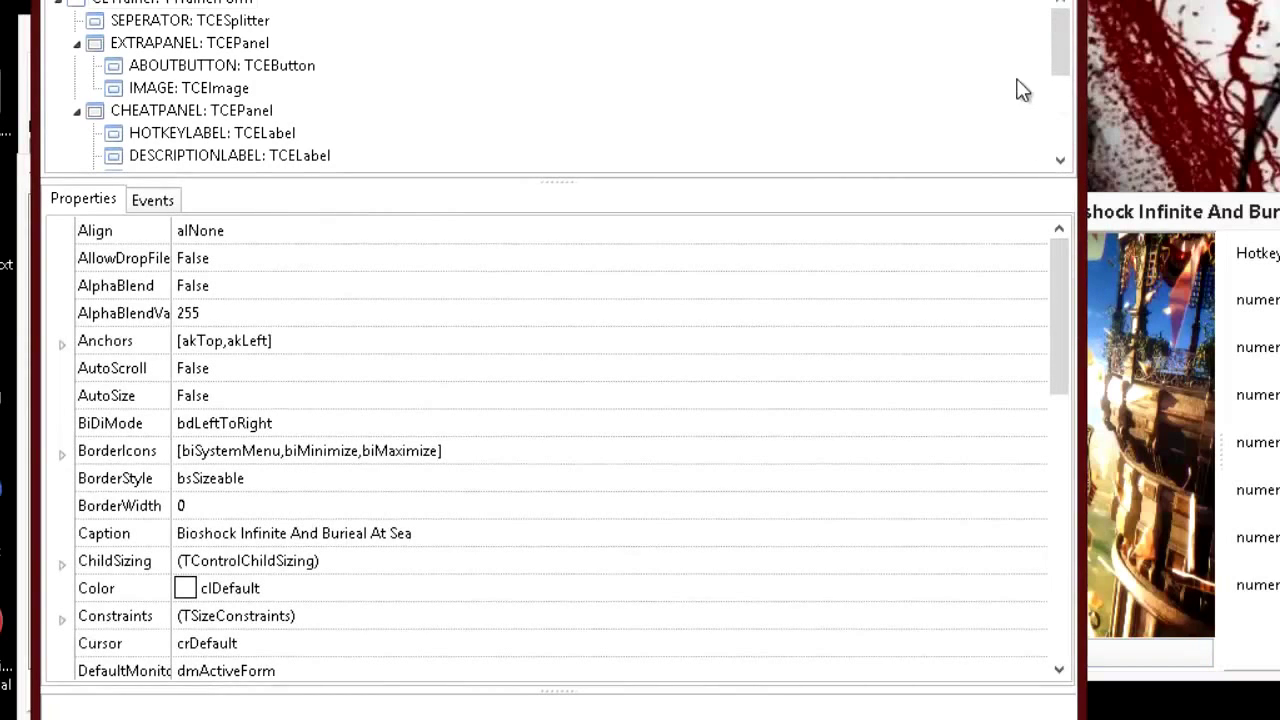
mouse_move(1062, 55)
left_mouse_down()
mouse_move(1070, 107)
mouse_move(1062, 50)
left_mouse_up()
- Inspect the SEPERATOR and then the EXTRAPANEL properties in the Object Inspector
left_click(165, 21)
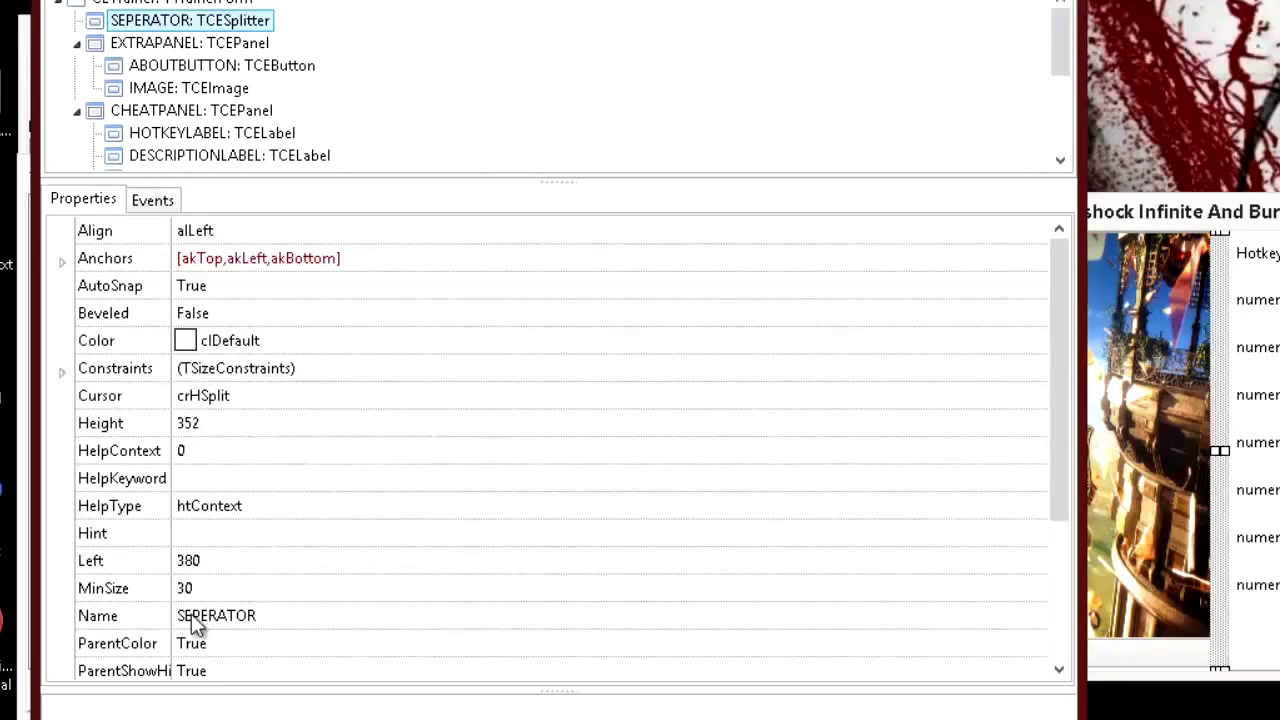
scroll(330, 497, "down", 3)
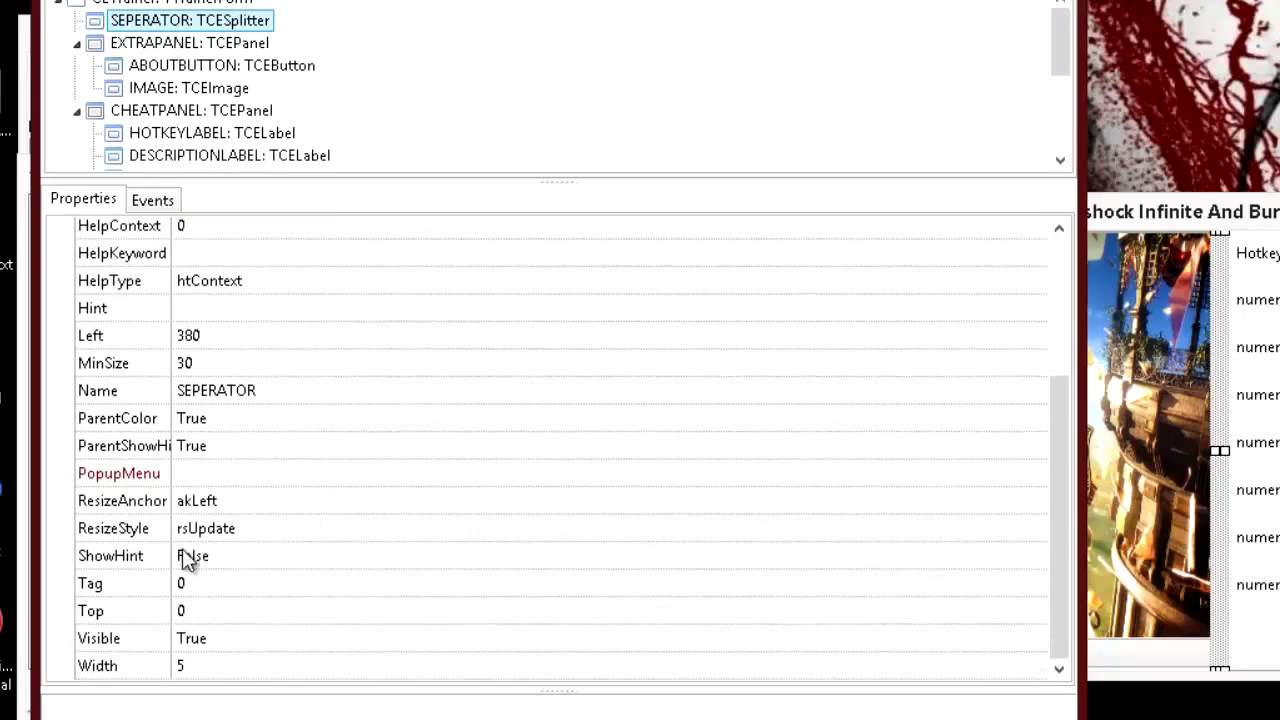
scroll(263, 609, "up", 3)
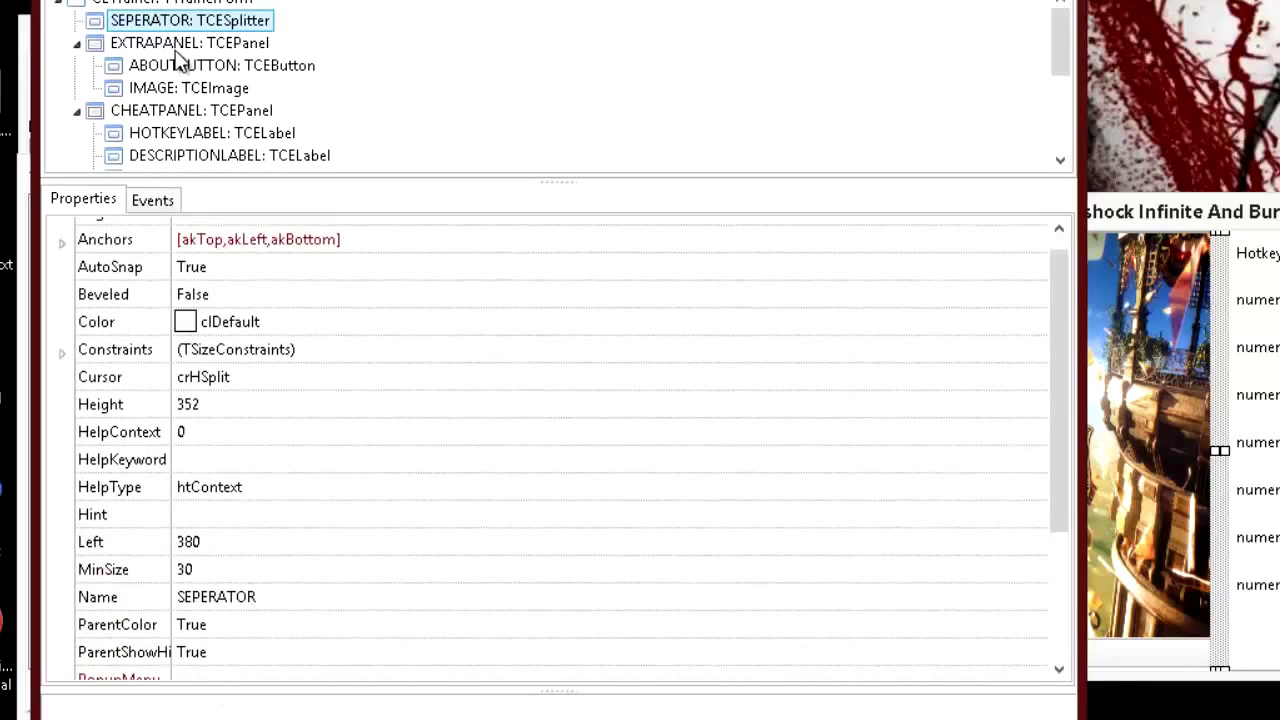
key("Down")
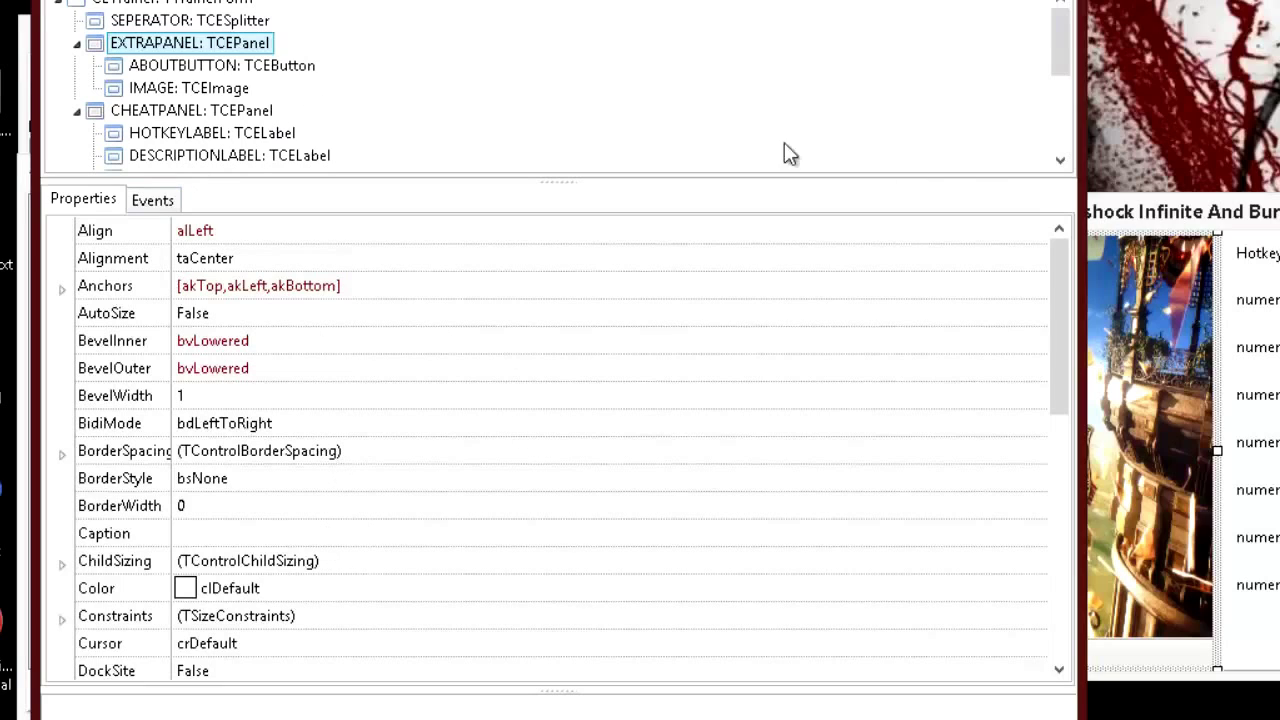
- Change CHEAT0's Inf Health hotkey text from 'numeric' to 'Numpad'
left_click_drag(1058, 47, 1060, 151)
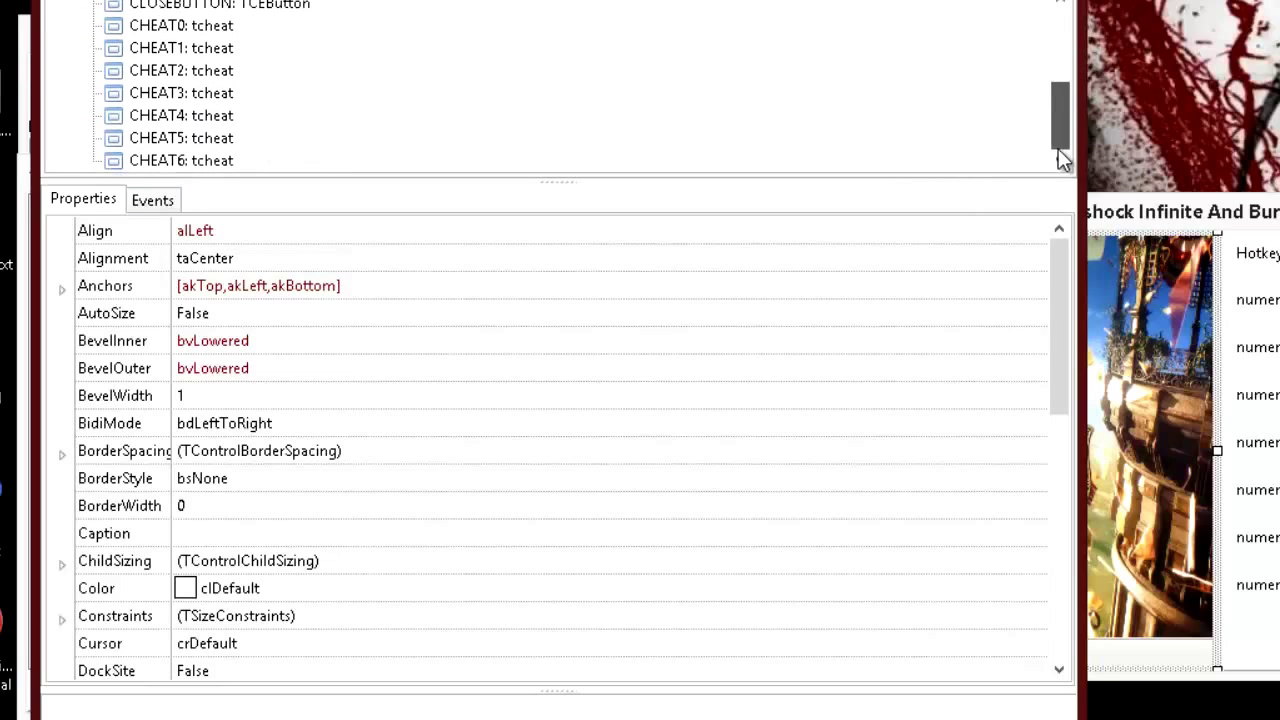
left_click(196, 30)
scroll(337, 585, "down", 5)
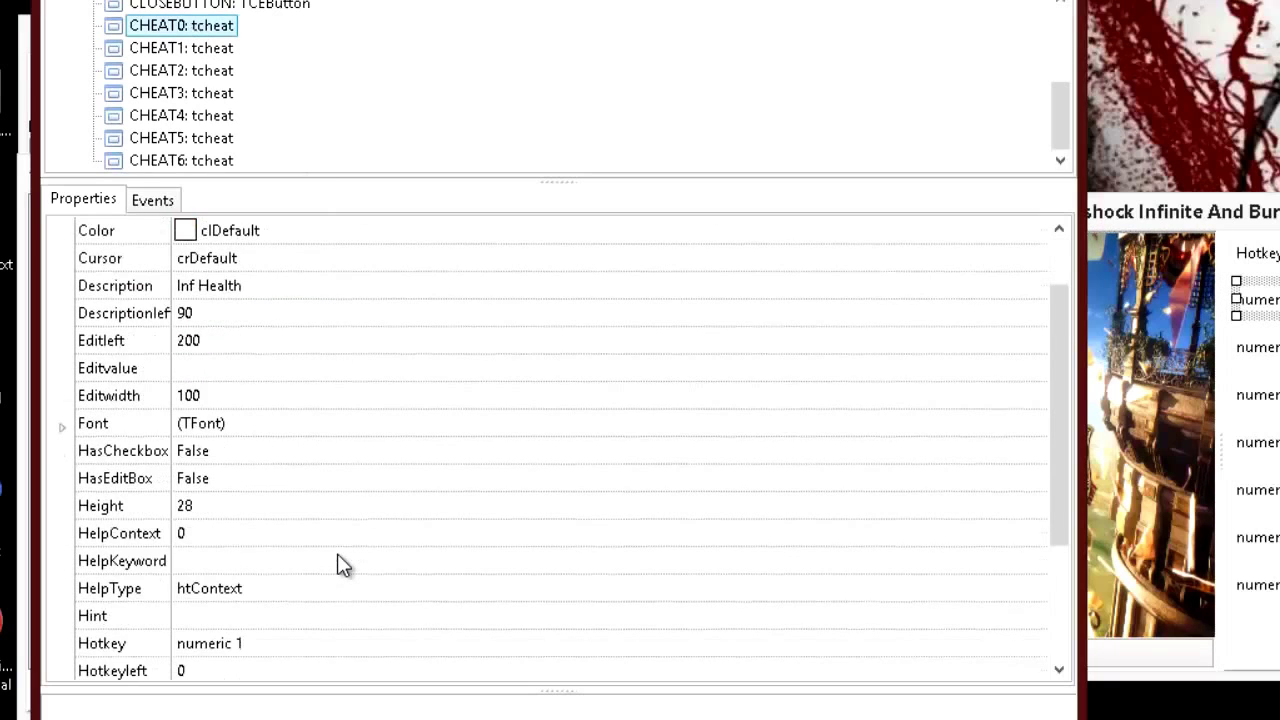
left_click(237, 602)
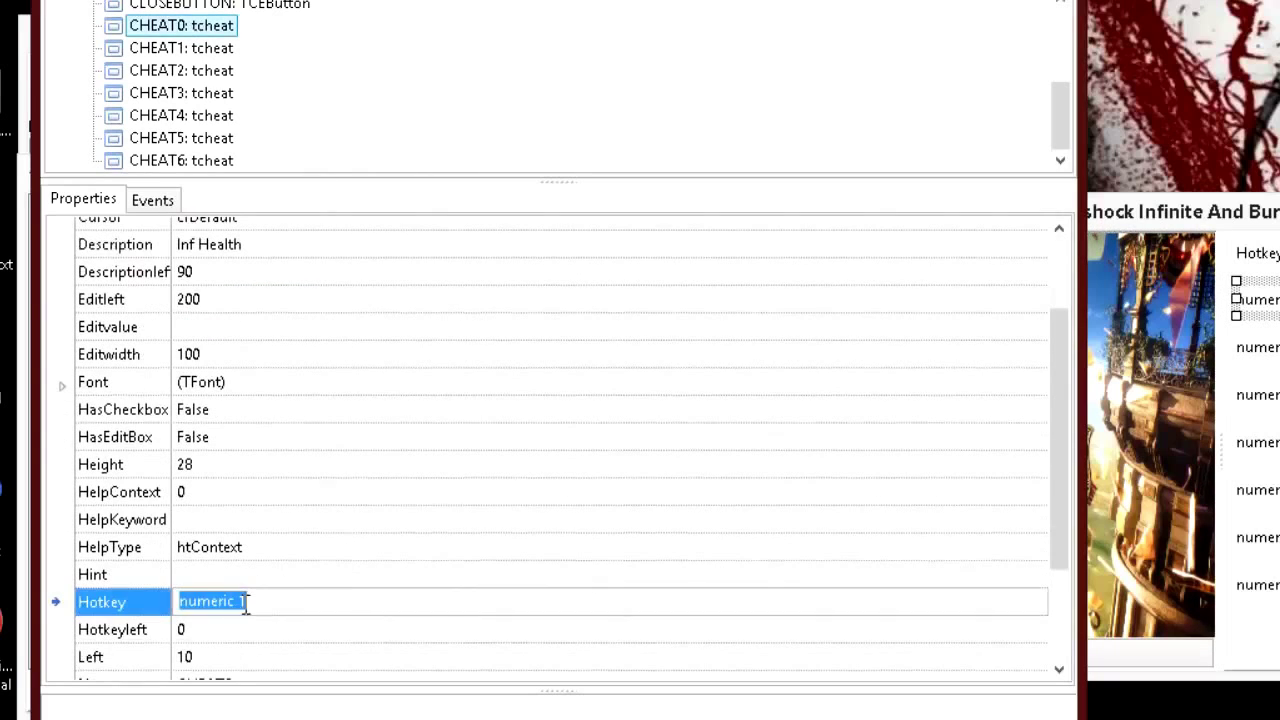
left_click_drag(236, 602, 157, 606)
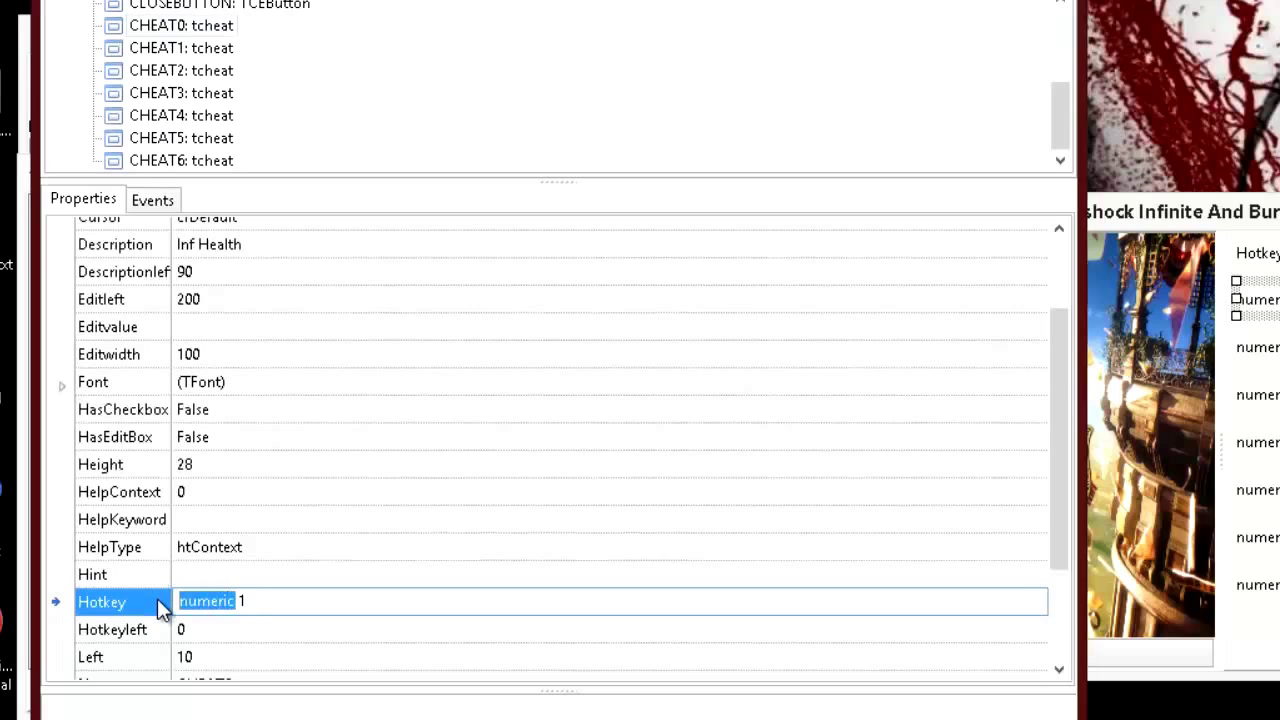
type("Numpad")
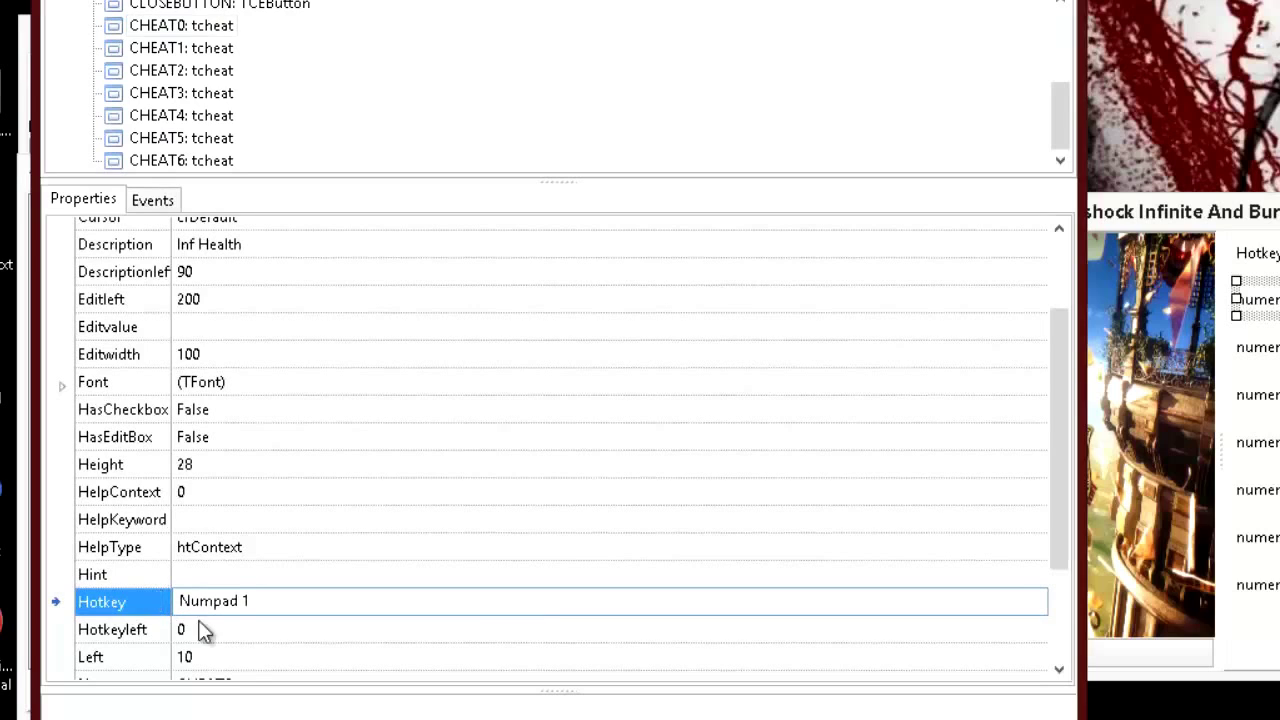
left_click_drag(237, 600, 175, 602)
- Change the Inf Ammo hotkey from 'numeric' to 'NumPad 2'
left_click(185, 48)
left_click_drag(236, 664, 178, 664)
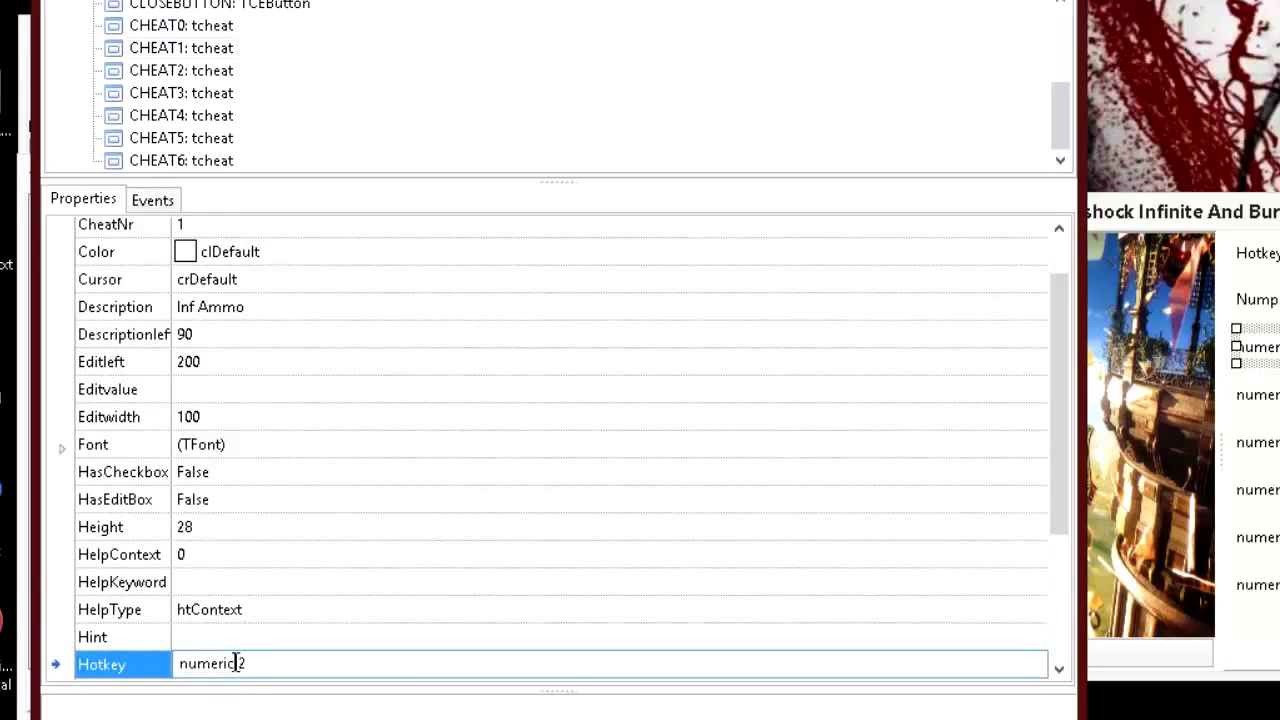
type("NumPad")
double_click(227, 662)
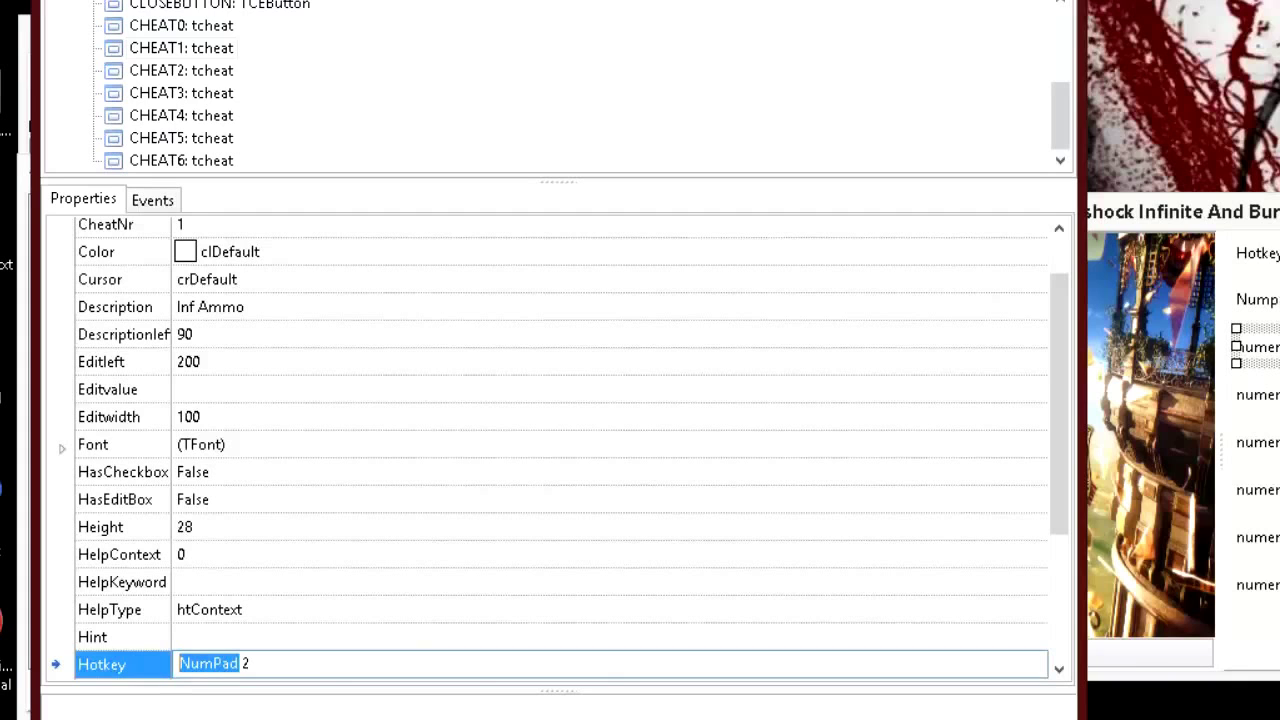
left_click(1205, 615)
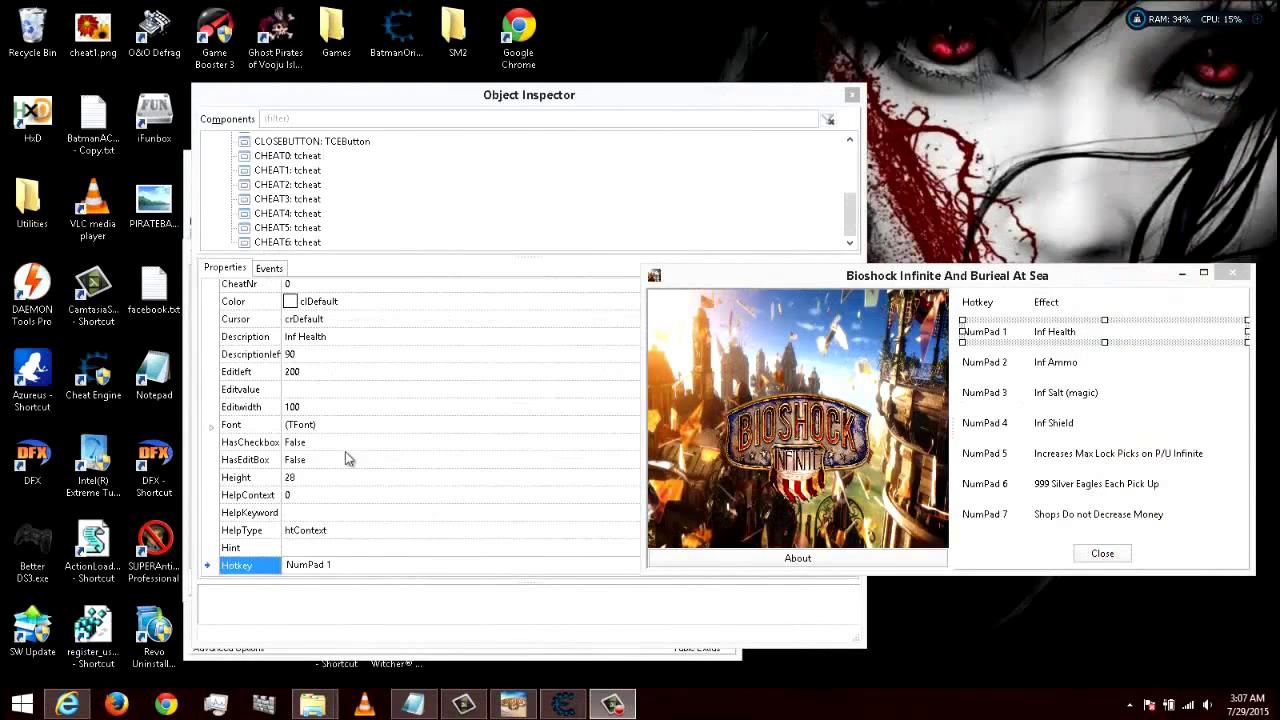
- Check the hotkeys of Inf Salt, Inf Shield, lock picks, 999 Silver Eagles and Shops Do not Decrease Money
left_click(275, 170)
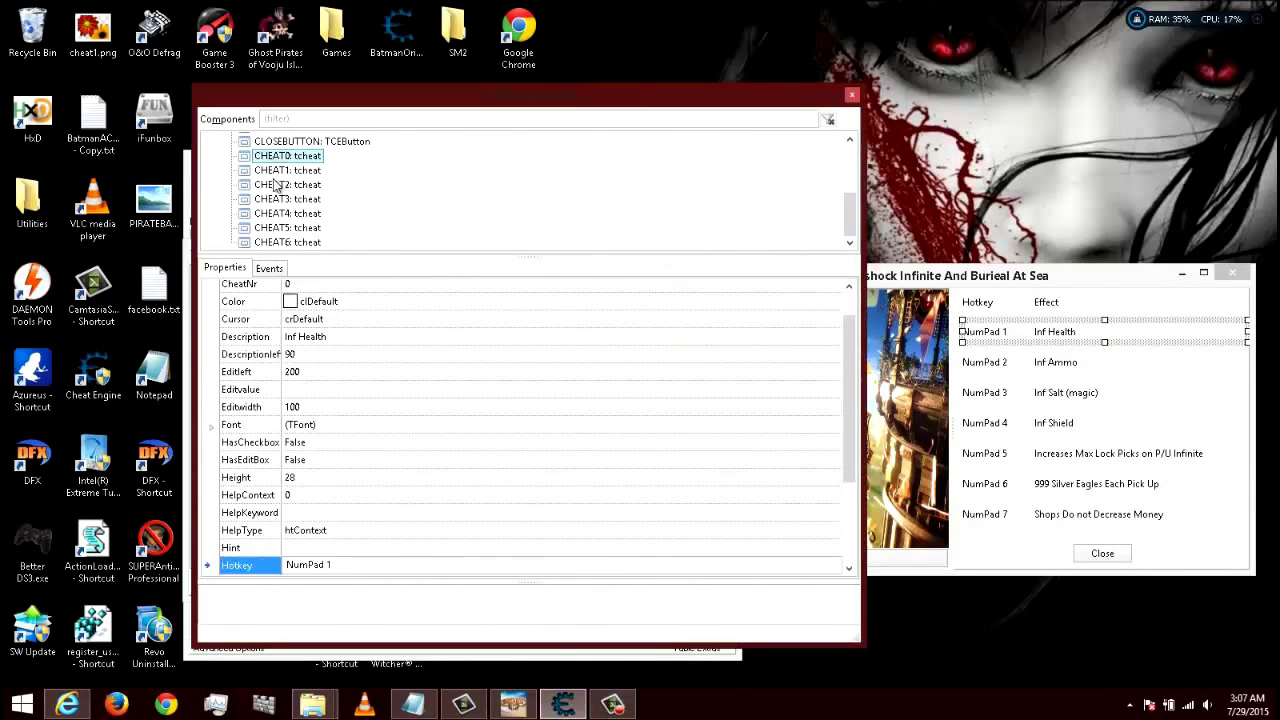
left_click(280, 184)
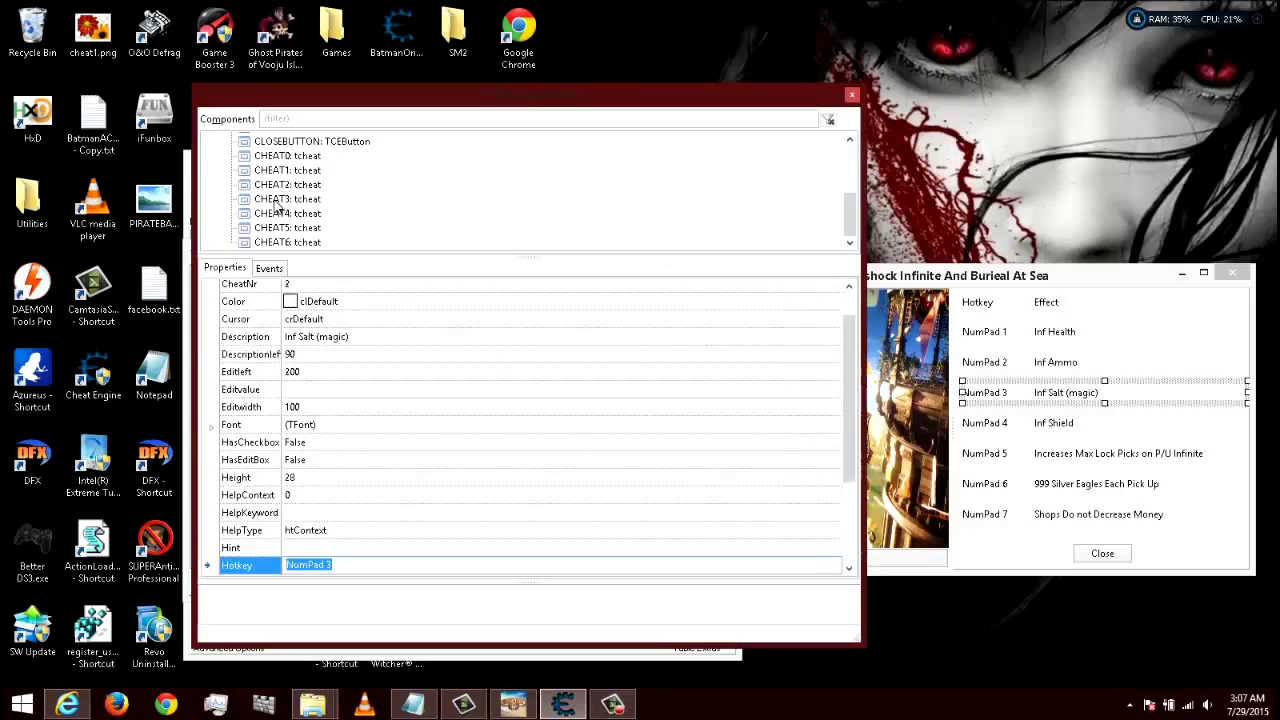
left_click(280, 199)
left_click(280, 213)
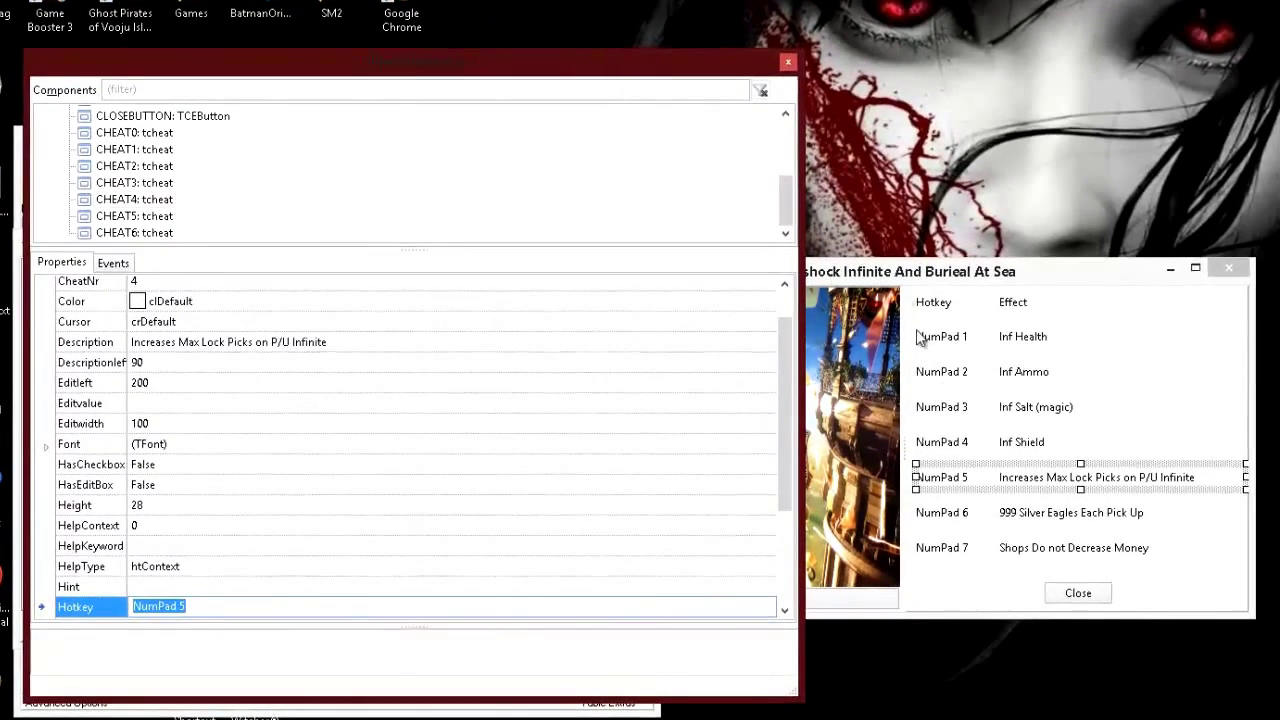
left_click(901, 278)
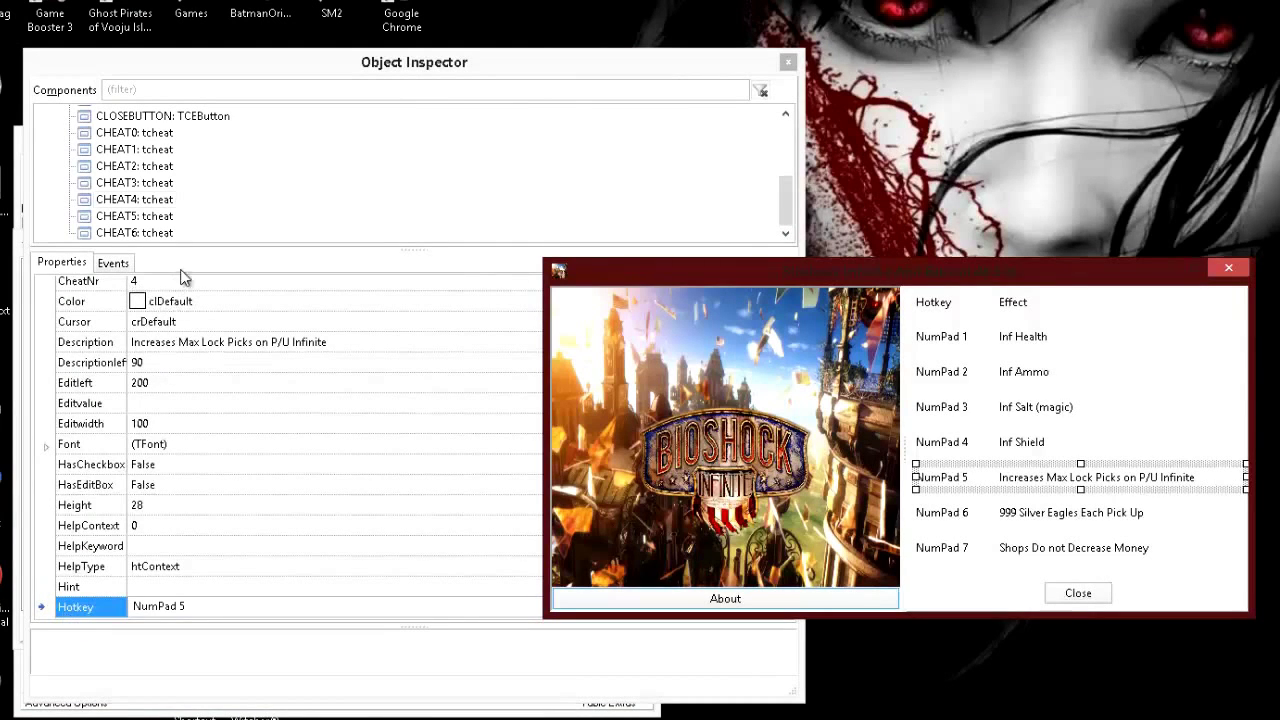
left_click(124, 183)
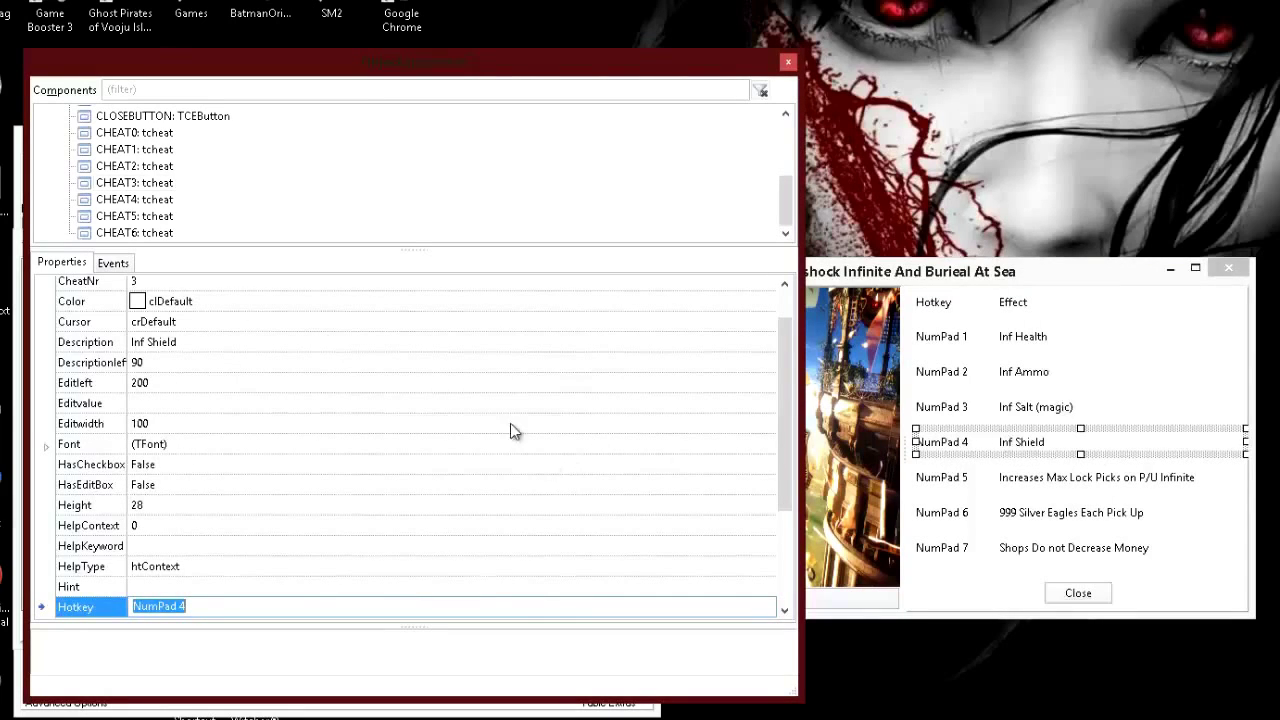
left_click(154, 201)
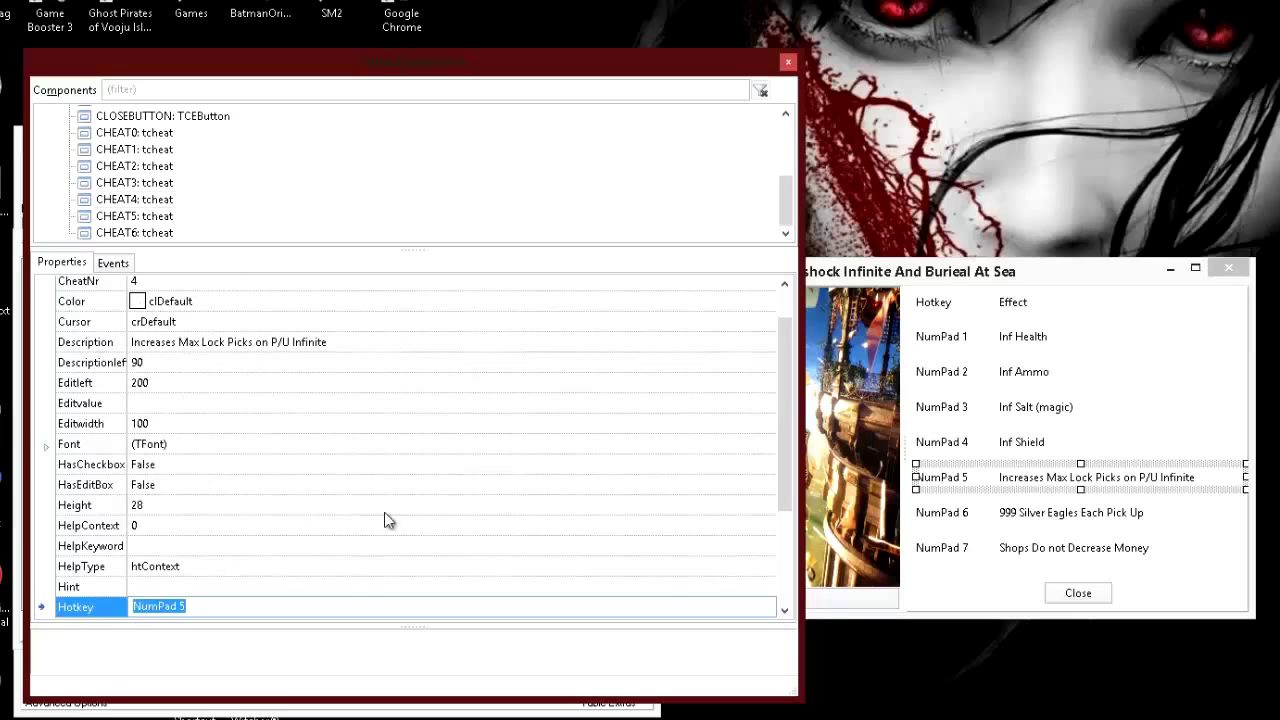
left_click(139, 206)
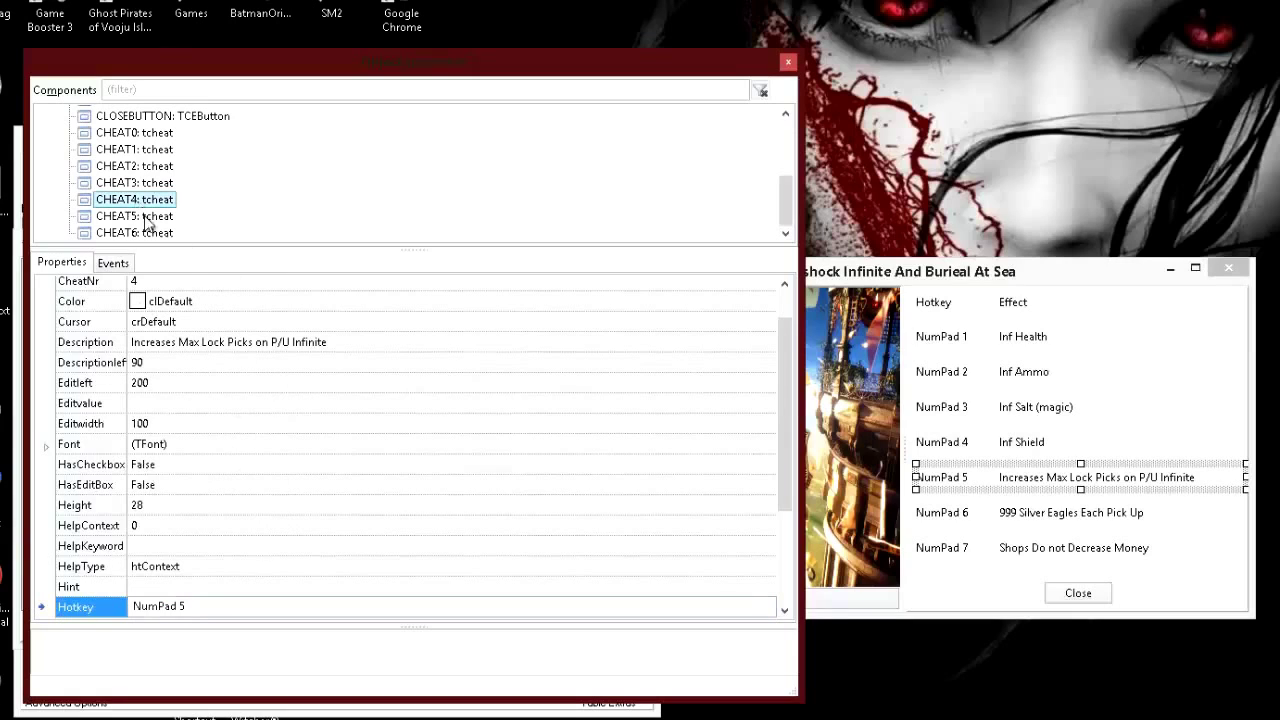
left_click(134, 218)
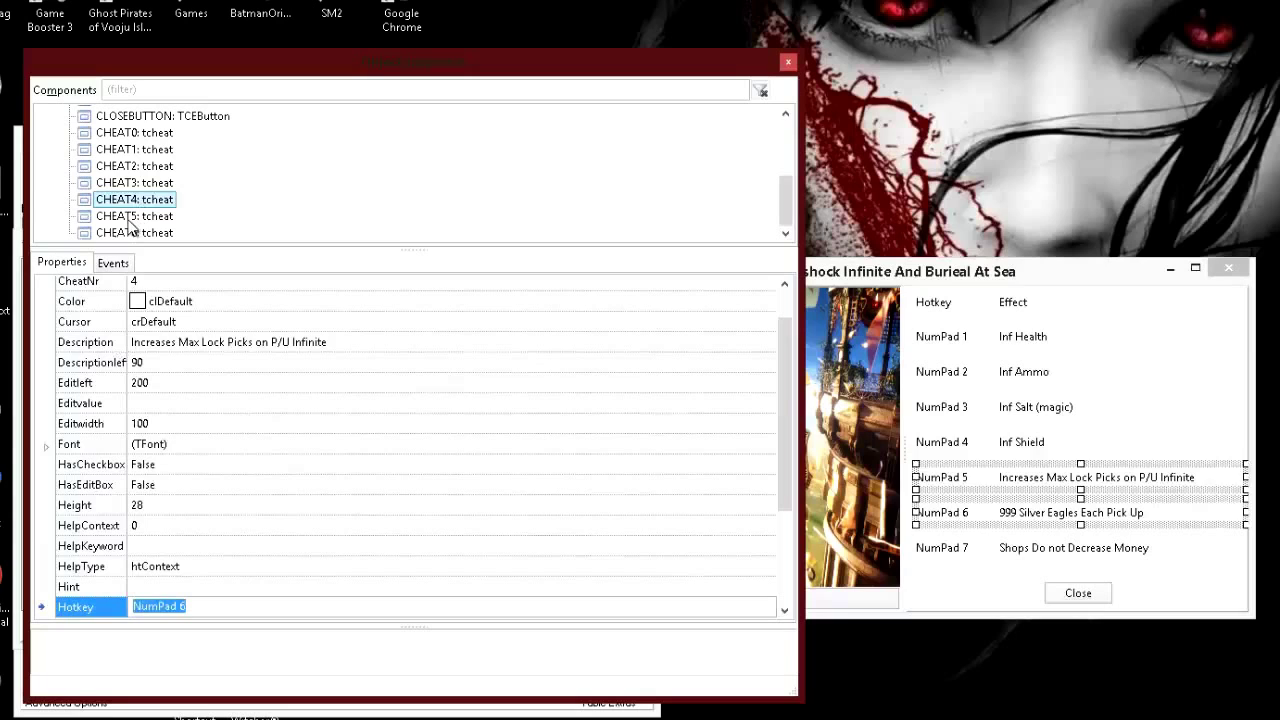
left_click(106, 233)
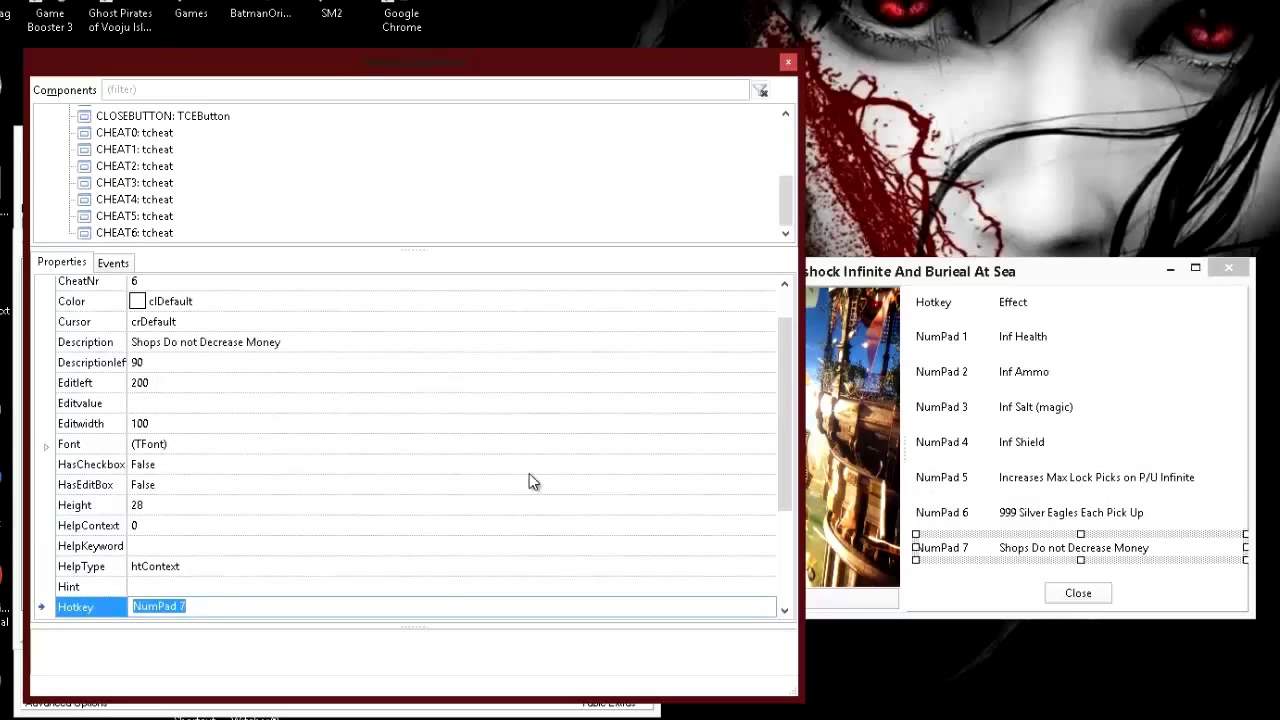
scroll(785, 380, "up", 2)
left_click_drag(789, 195, 775, 112)
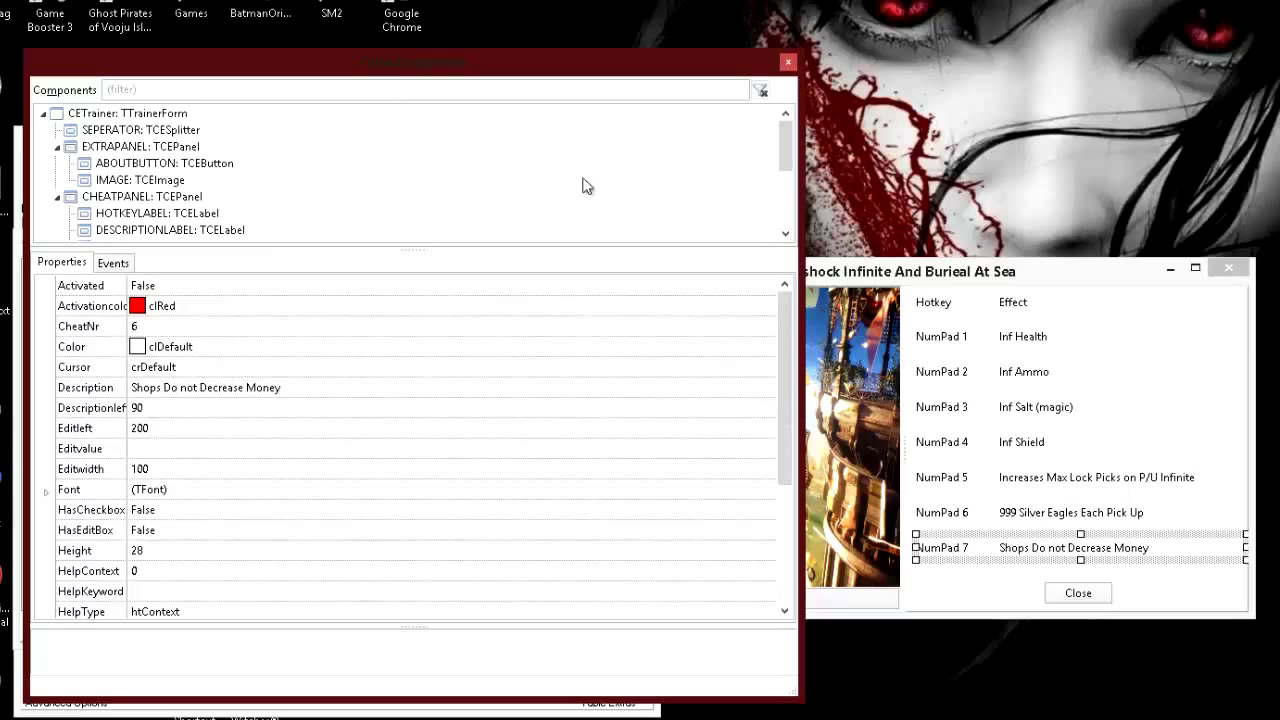
- Try clBlack as the background colour for the trainer form and the cheat panel
left_click_drag(786, 163, 640, 86)
left_click(146, 114)
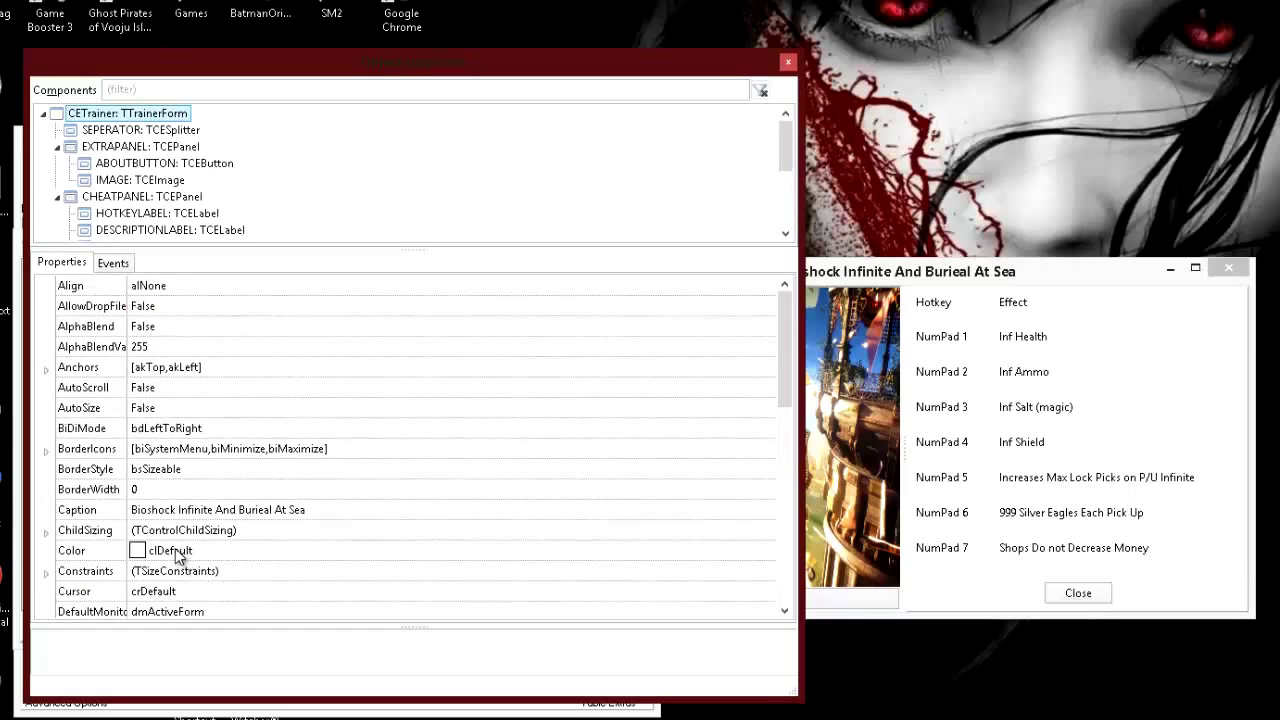
double_click(176, 549)
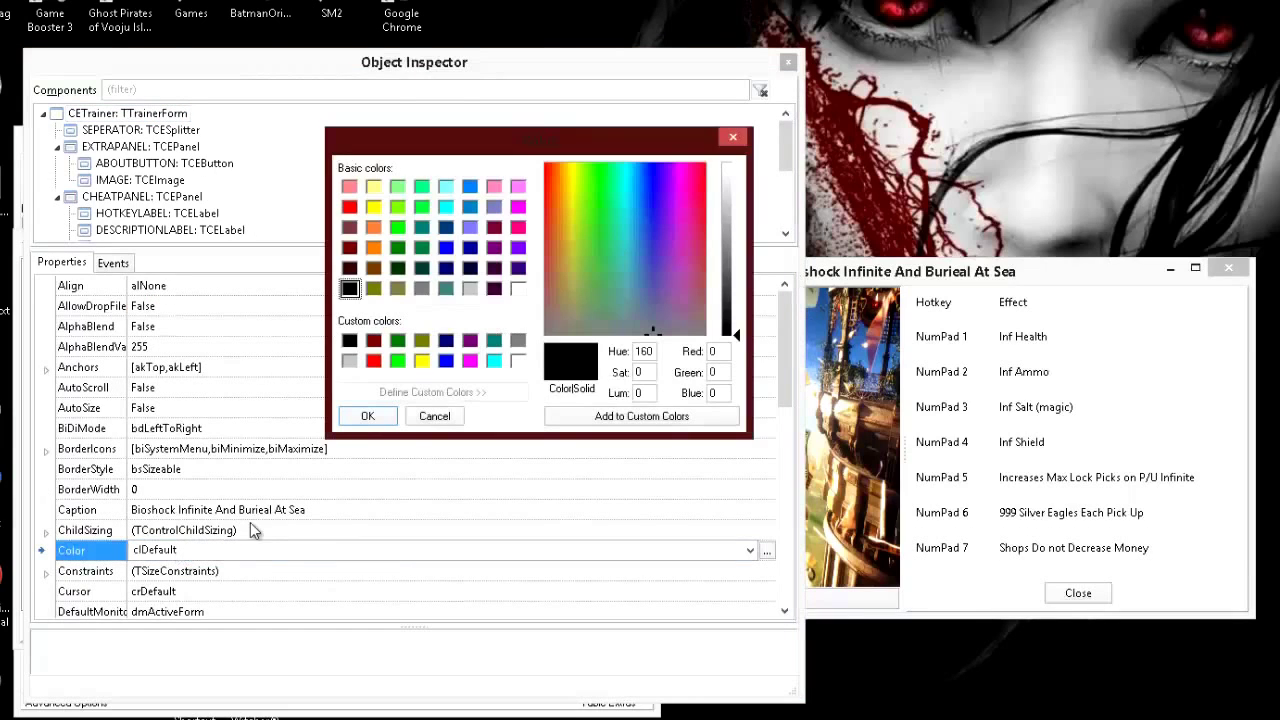
left_click(354, 346)
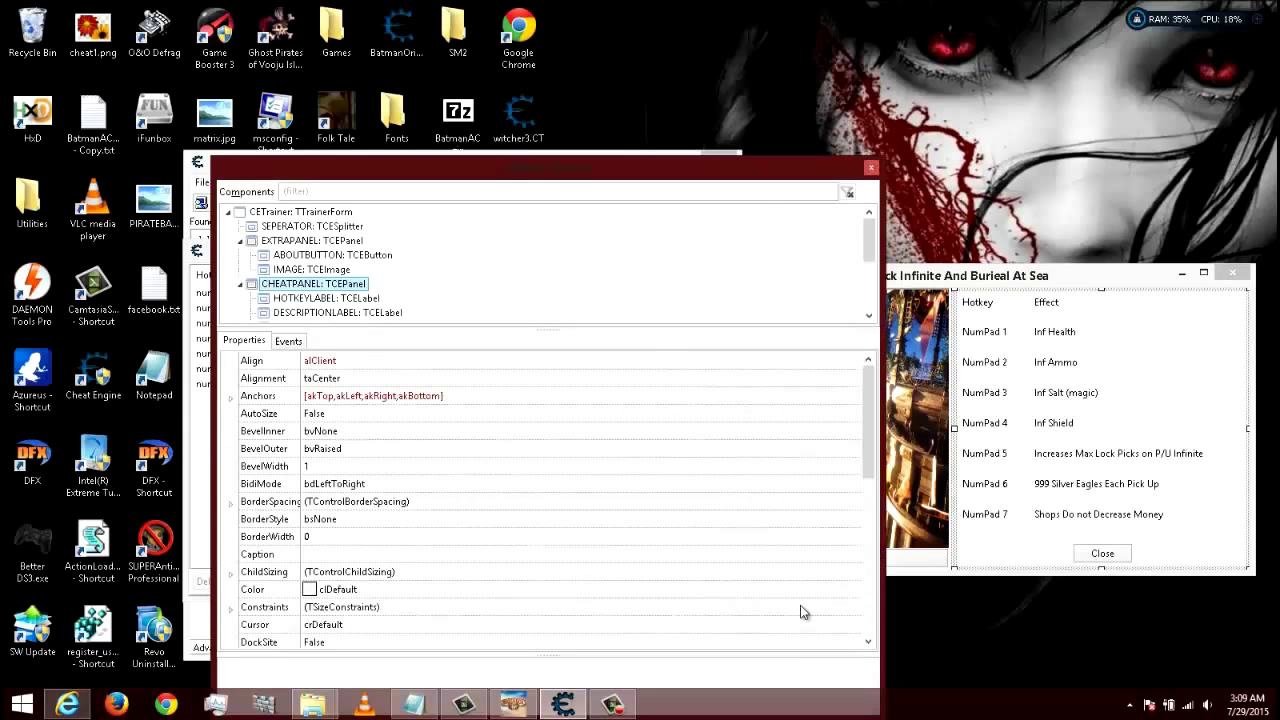
left_click(322, 592)
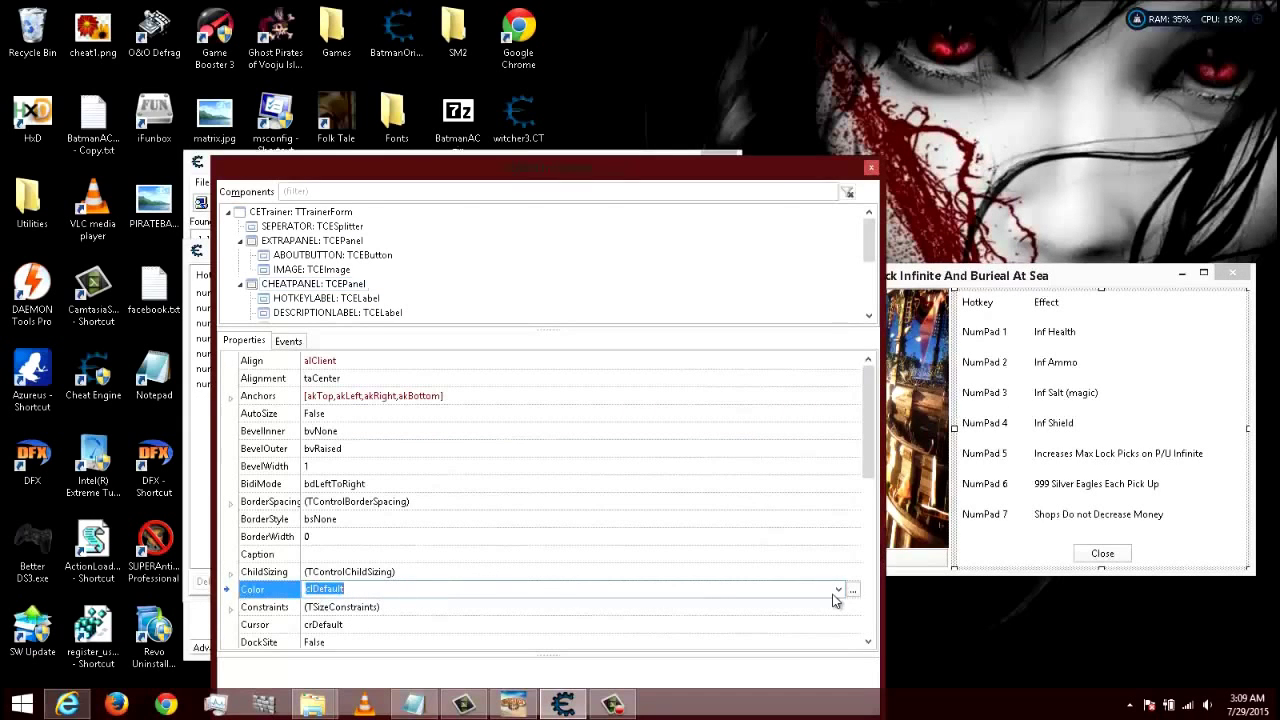
left_click(852, 590)
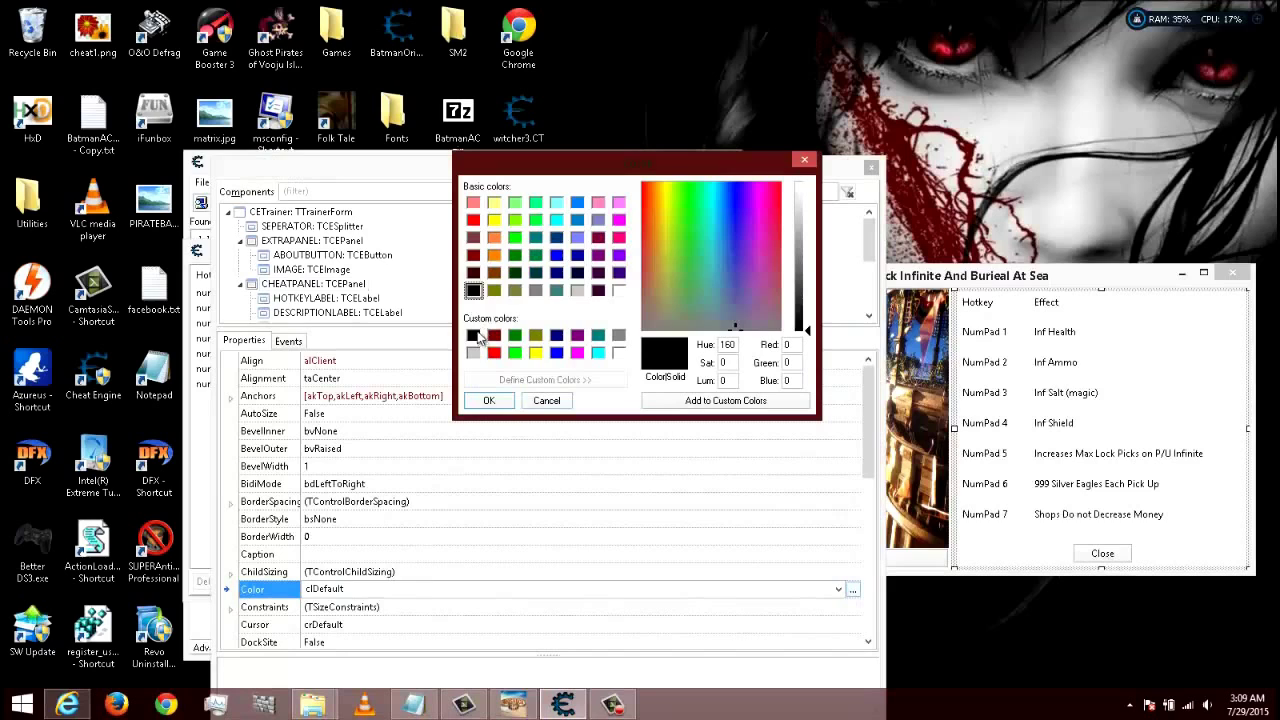
left_click(484, 402)
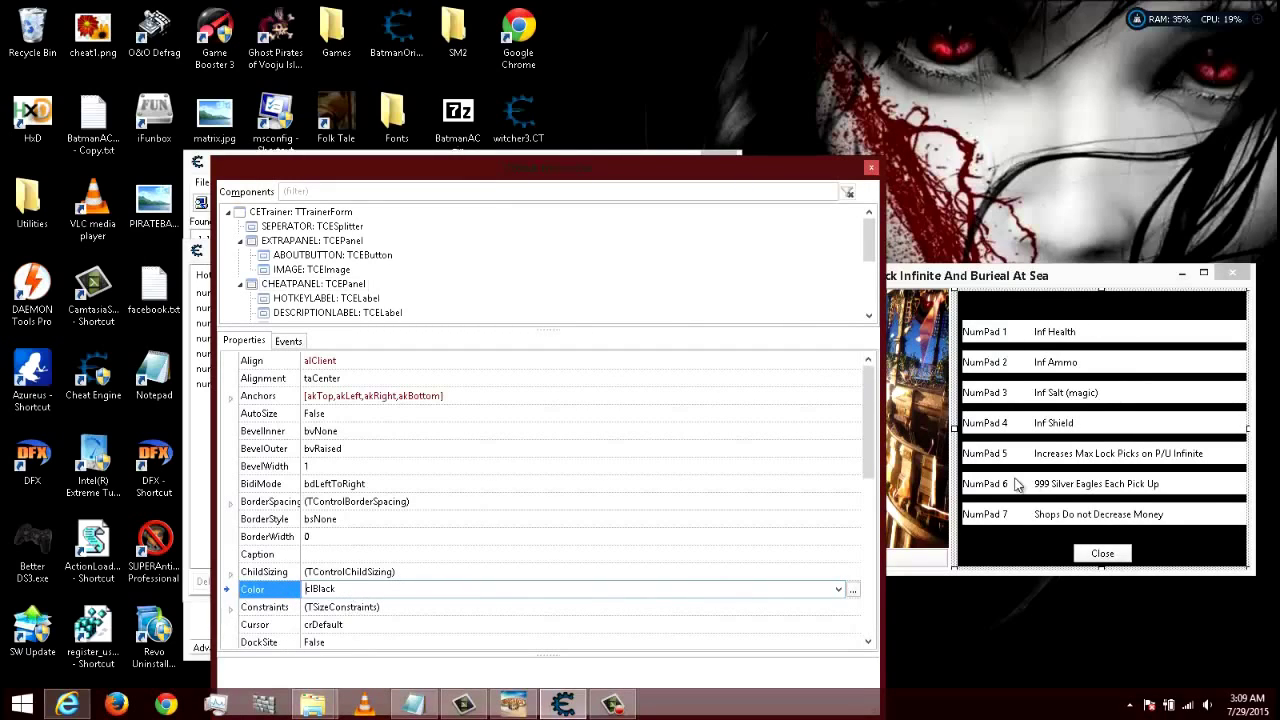
- Set the cheat panel background to clSilver
left_click(852, 589)
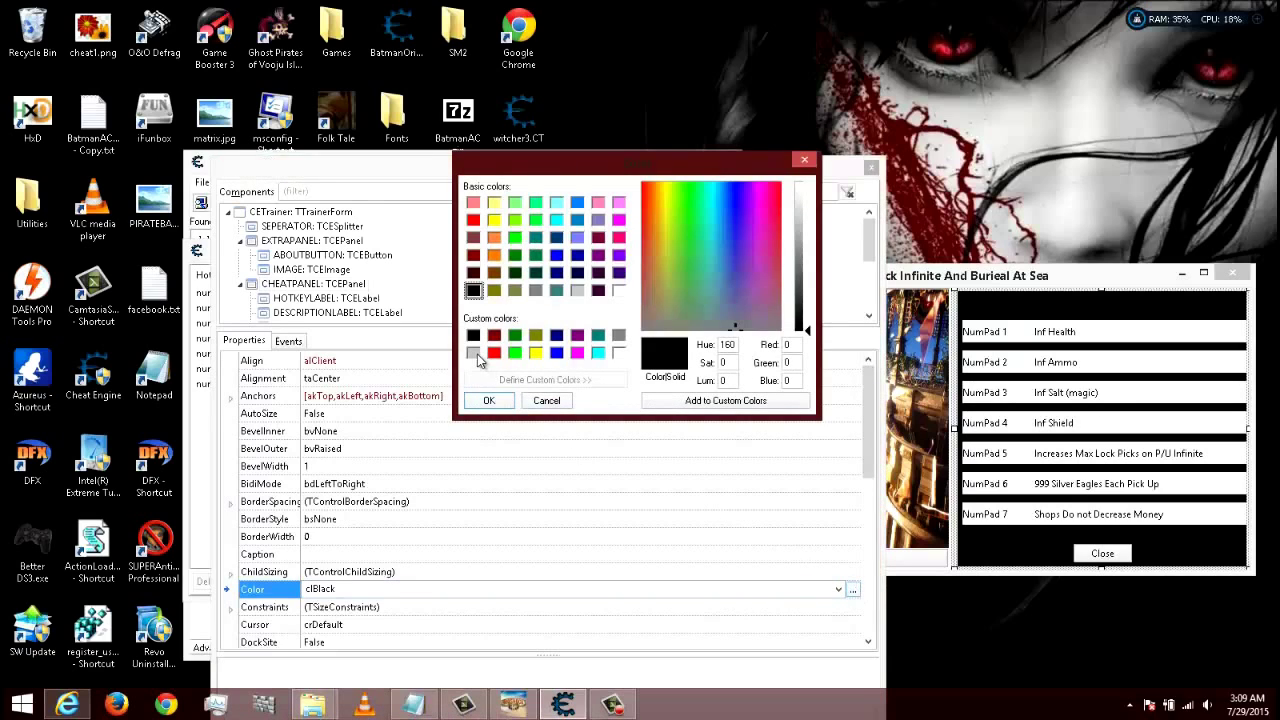
left_click(475, 354)
left_click(489, 400)
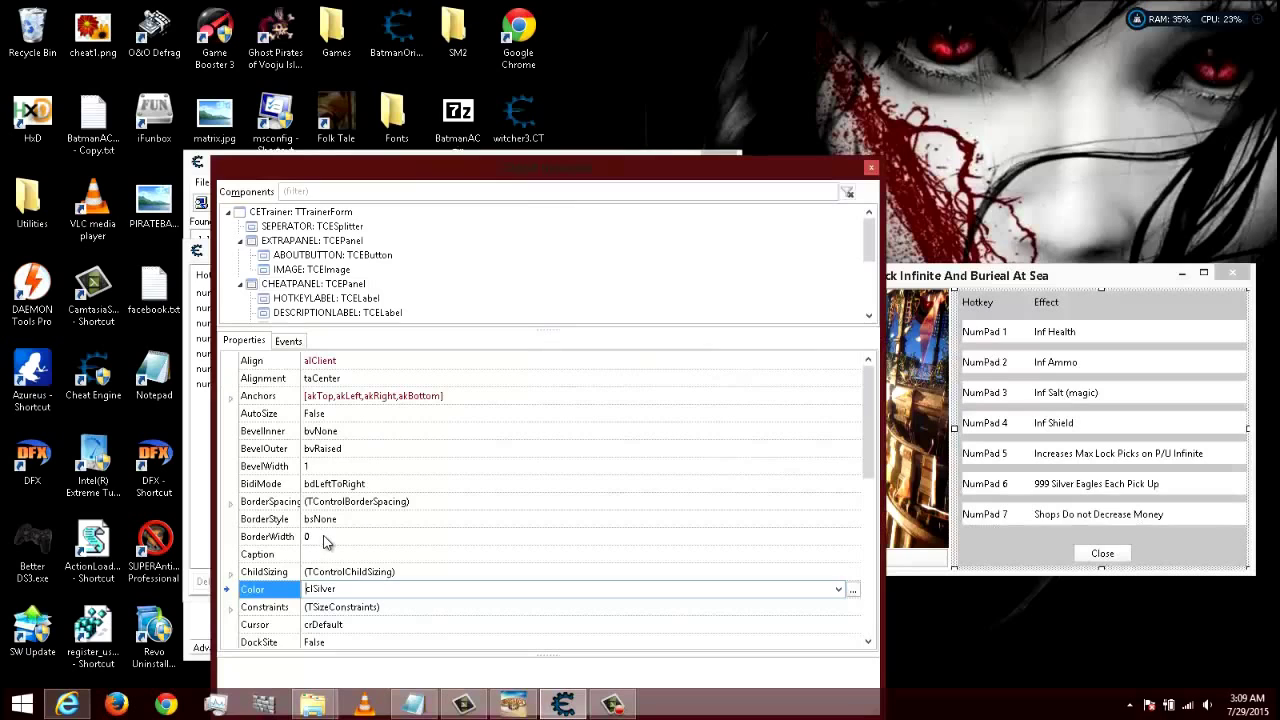
left_click(326, 566)
left_click(325, 484)
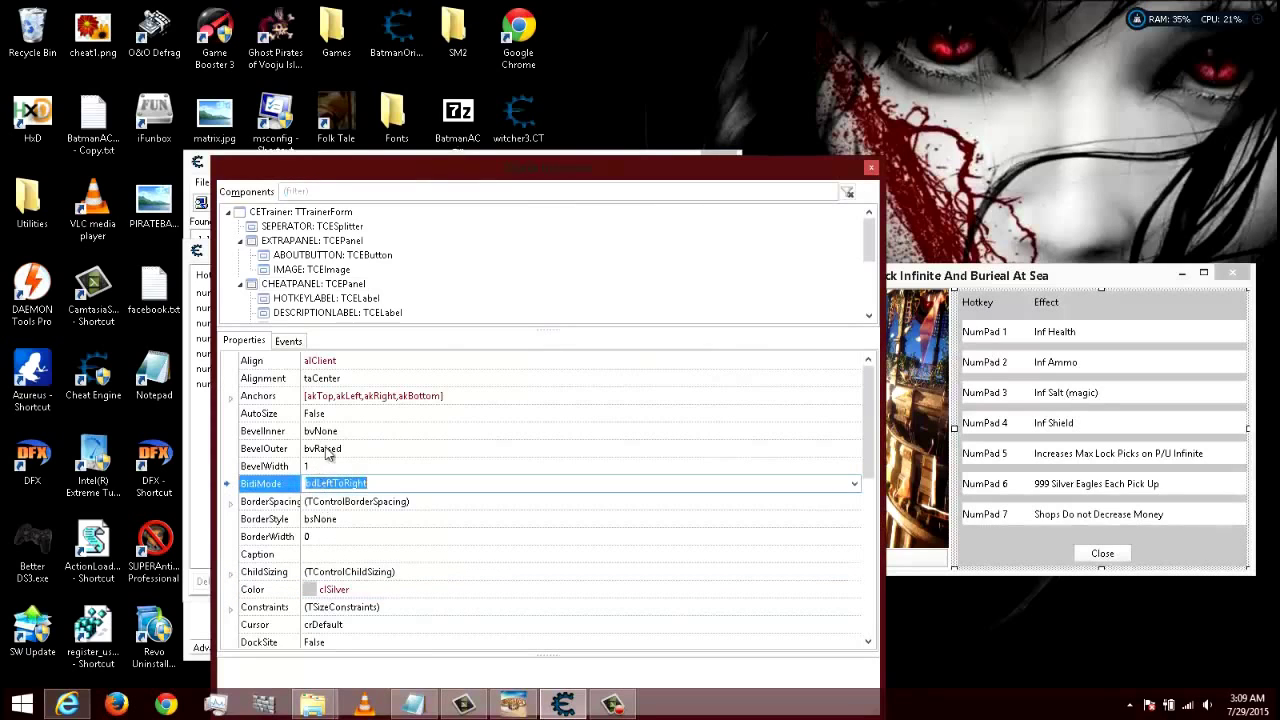
left_click(1104, 280)
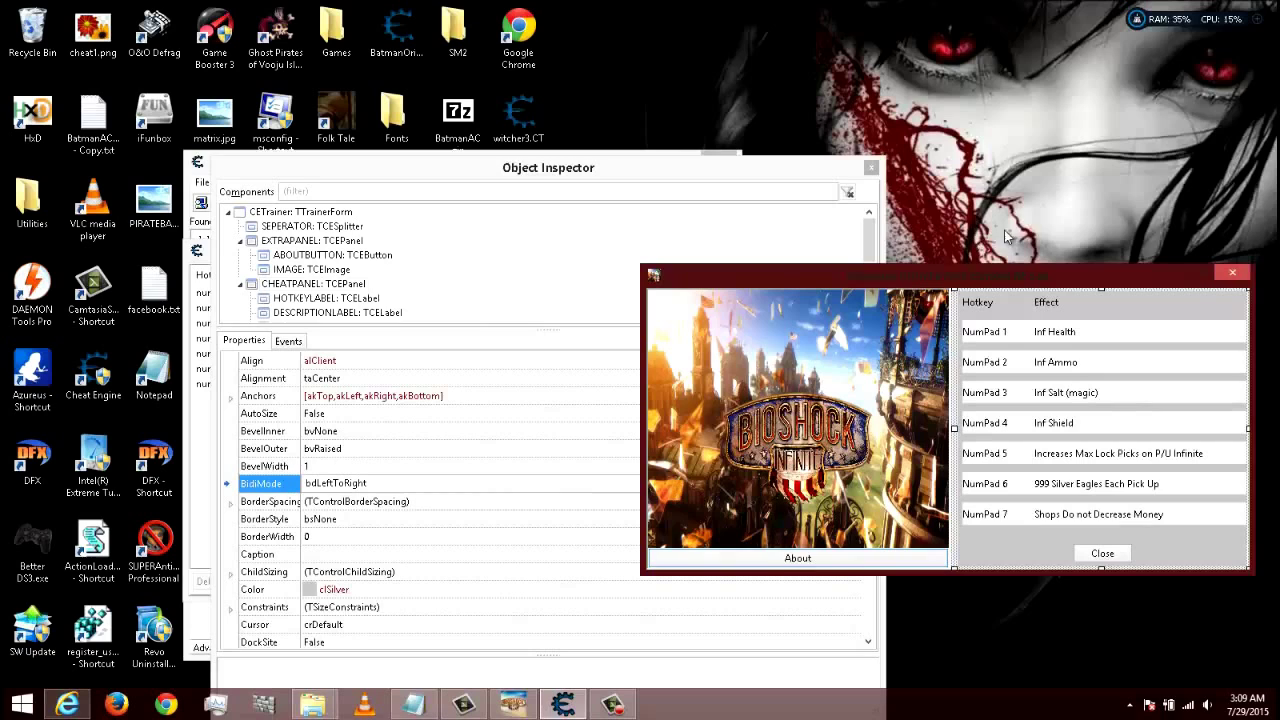
- Close the Object Inspector and move the silver-panelled preview trainer up and right
left_click_drag(657, 559, 631, 507)
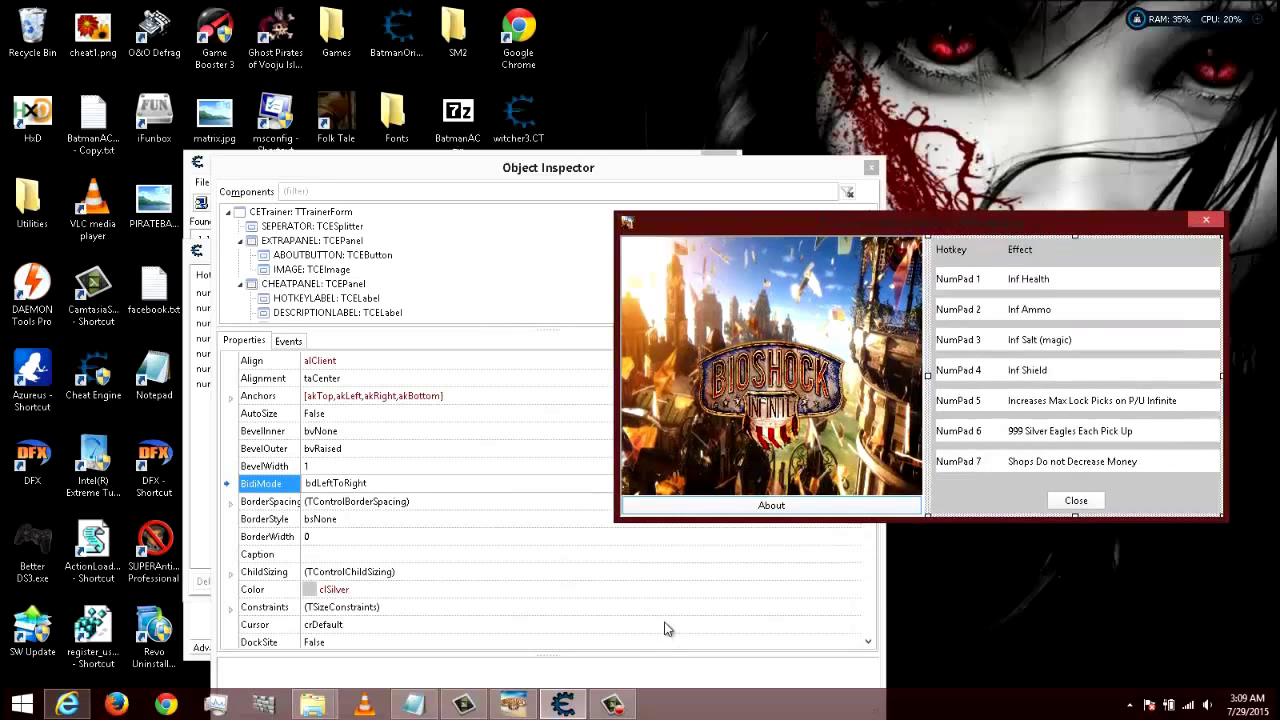
left_click(612, 705)
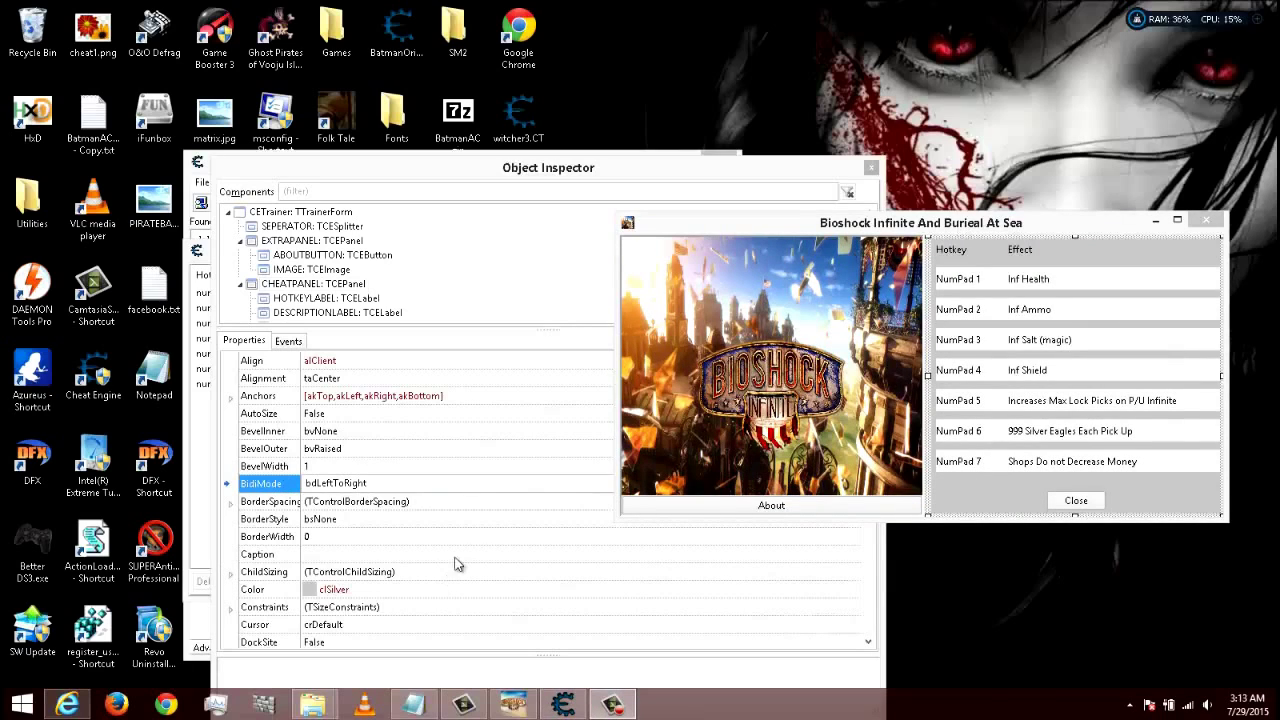
left_click(362, 592)
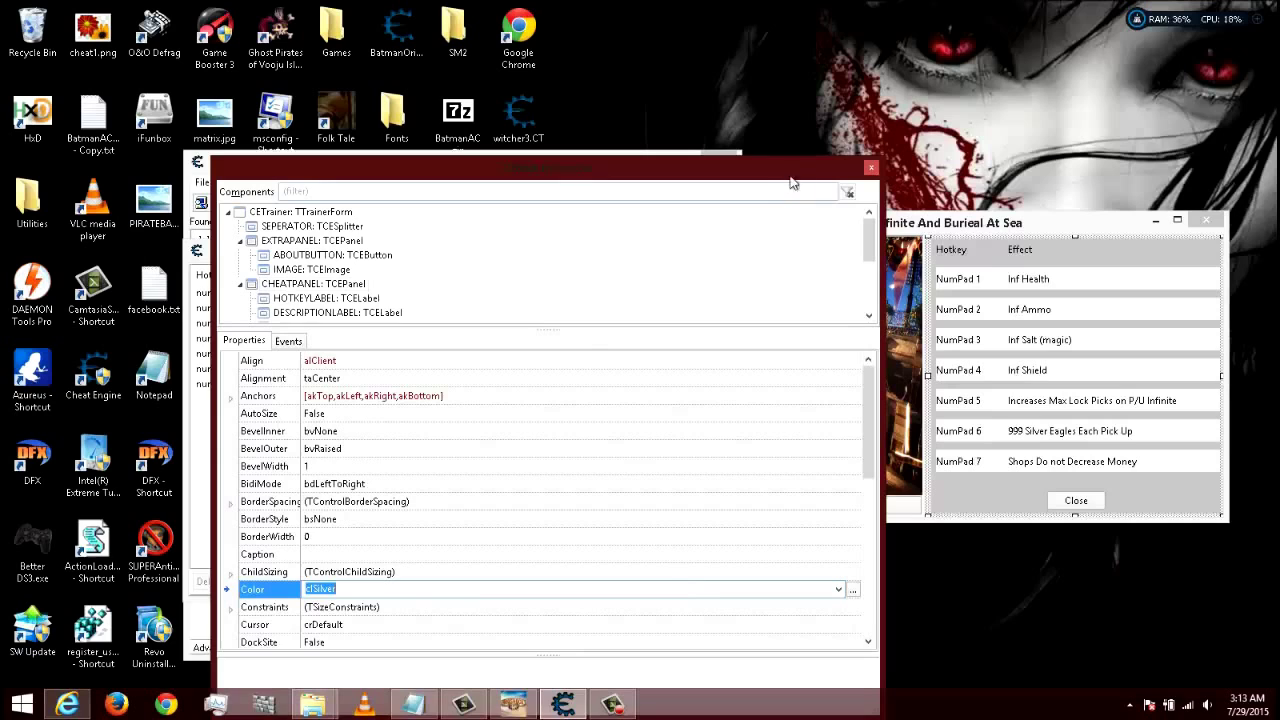
left_click_drag(776, 163, 614, 126)
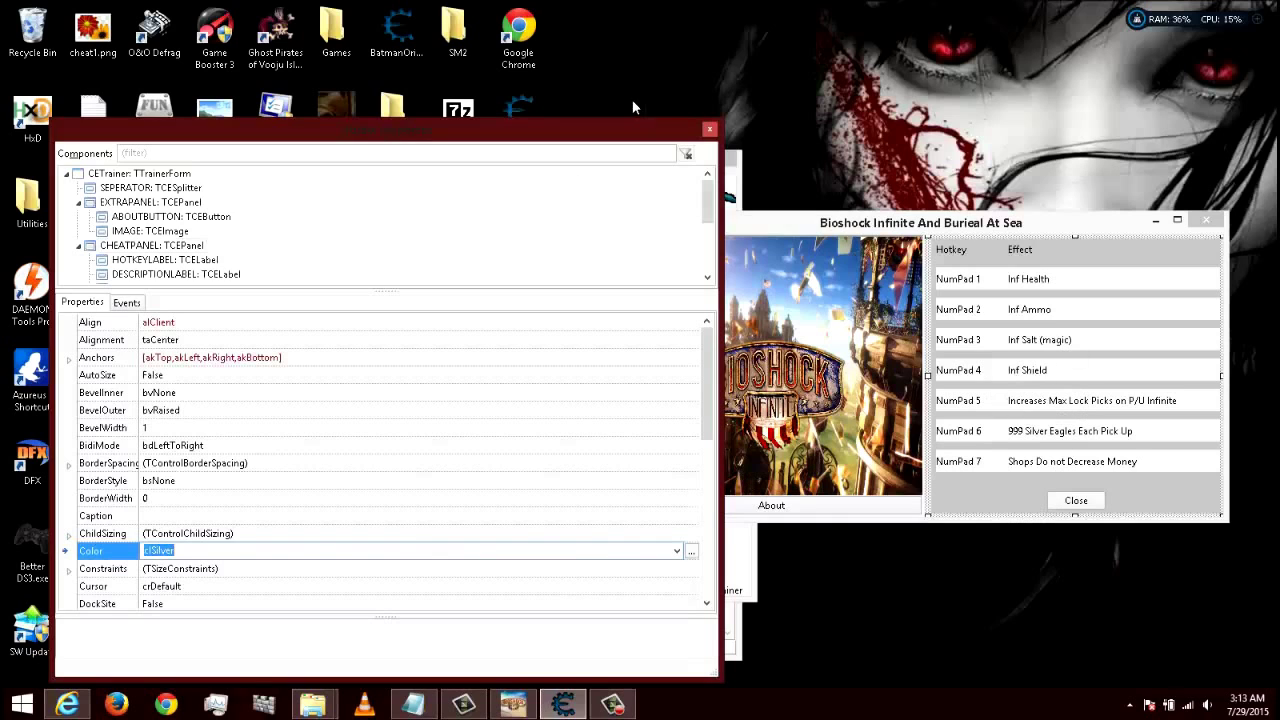
left_click(709, 131)
left_click_drag(742, 232, 856, 194)
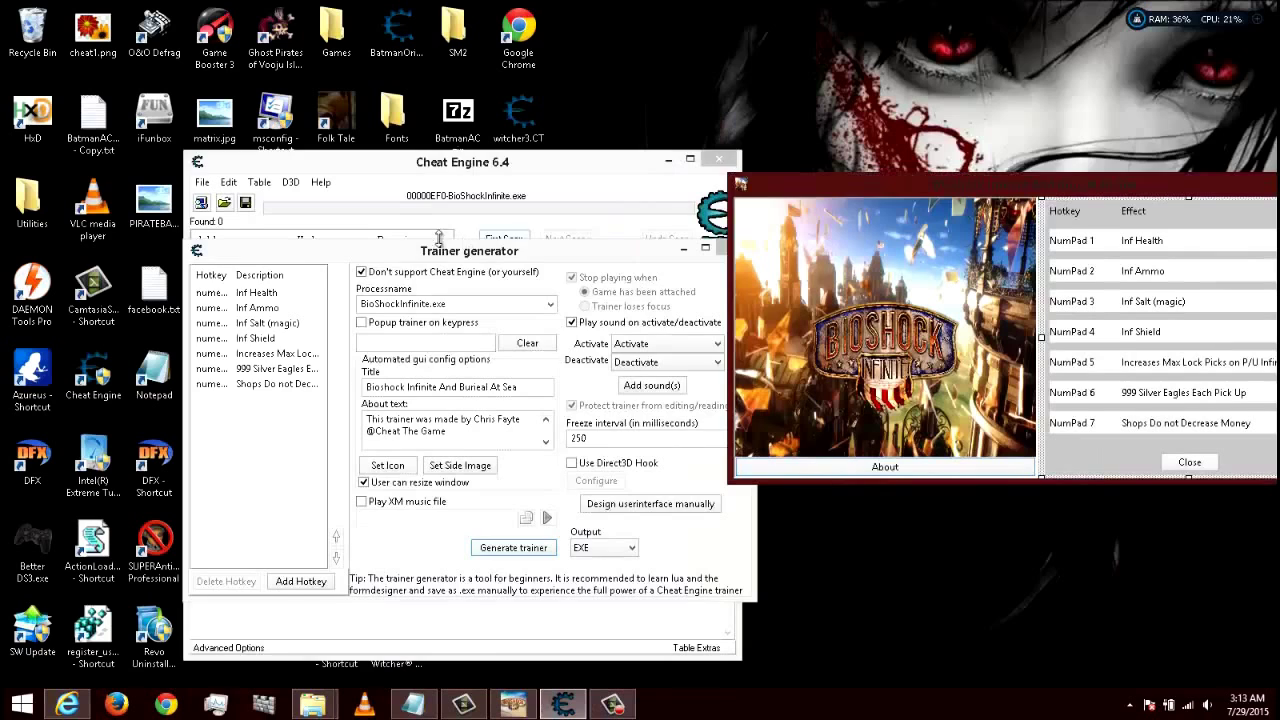
- Arrange the Cheat Engine and Trainer generator windows, then generate the trainer as an EXE
left_click(497, 234)
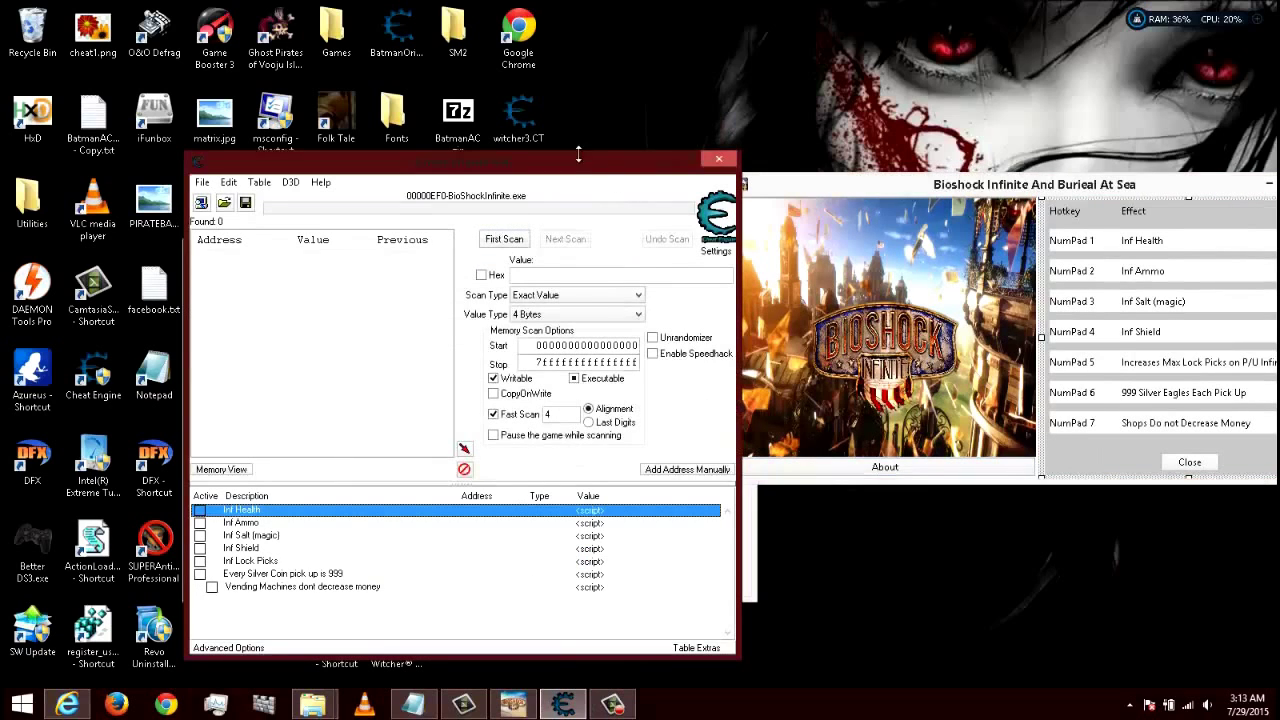
left_click_drag(572, 172, 110, 194)
left_click(533, 293)
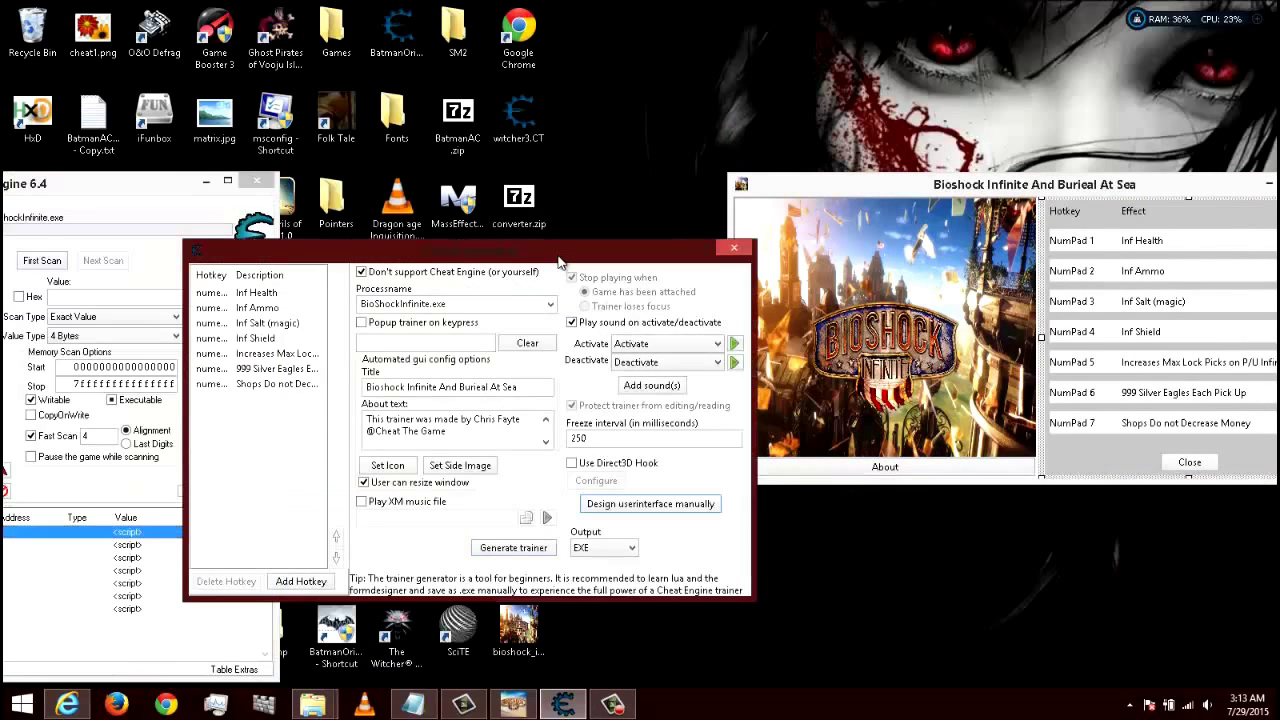
left_click_drag(572, 262, 576, 296)
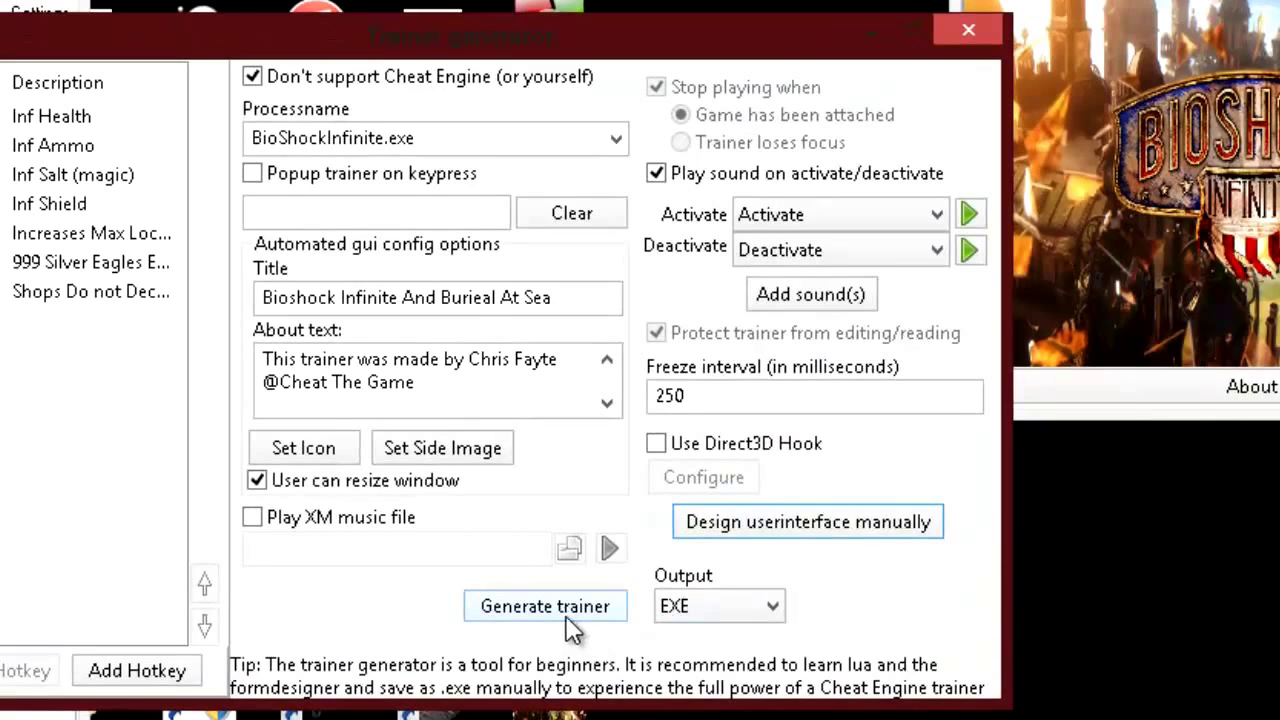
left_click(565, 614)
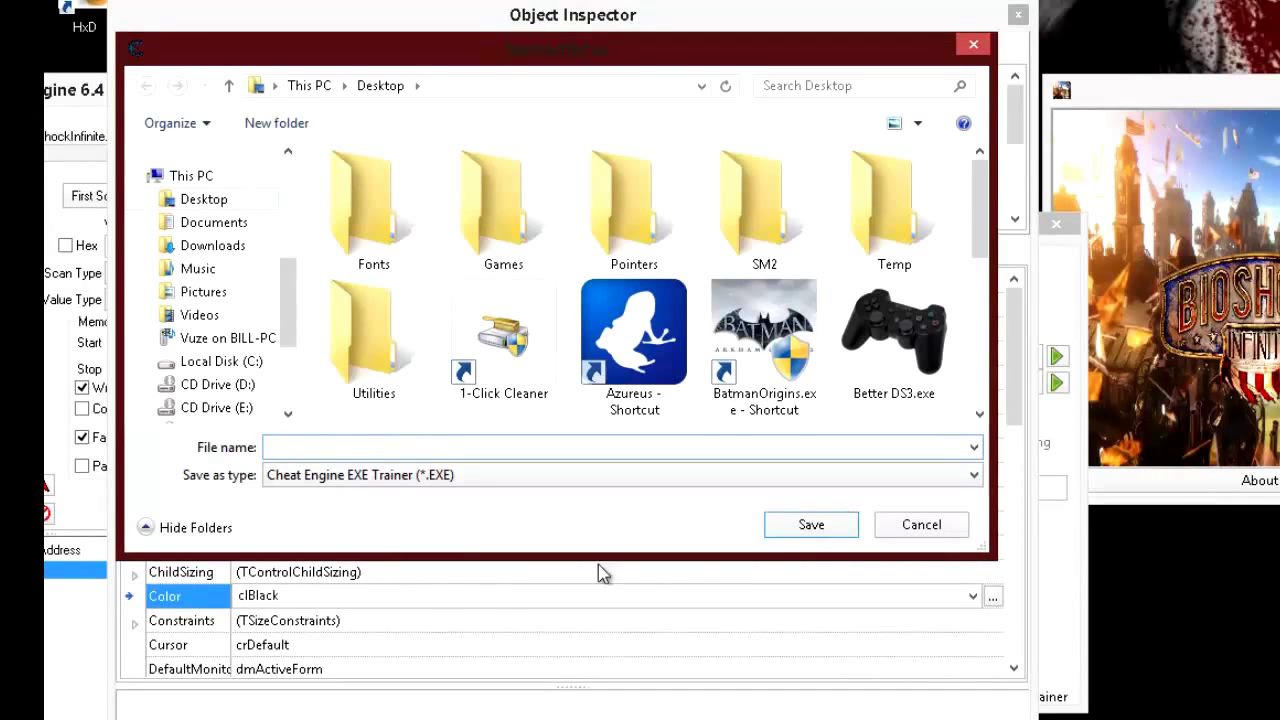
- Save the trainer to the Desktop as BioshockInfiniteTrainer
type("B")
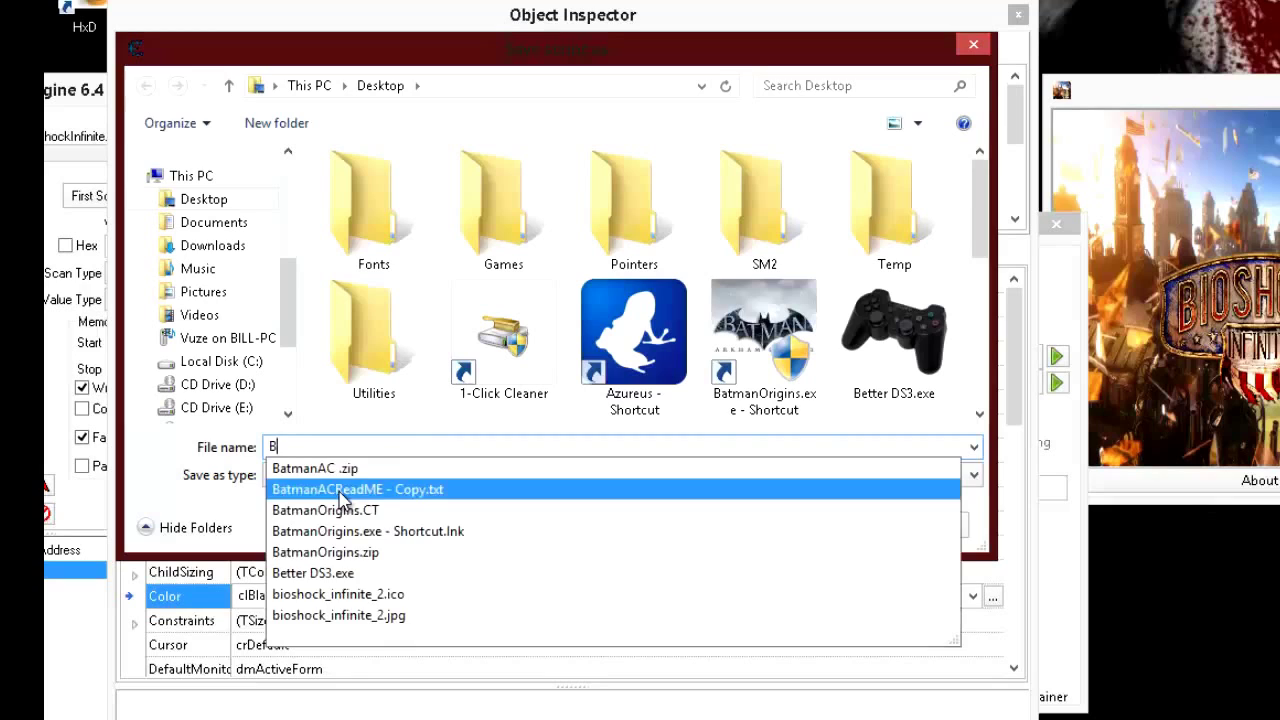
type("ioshock")
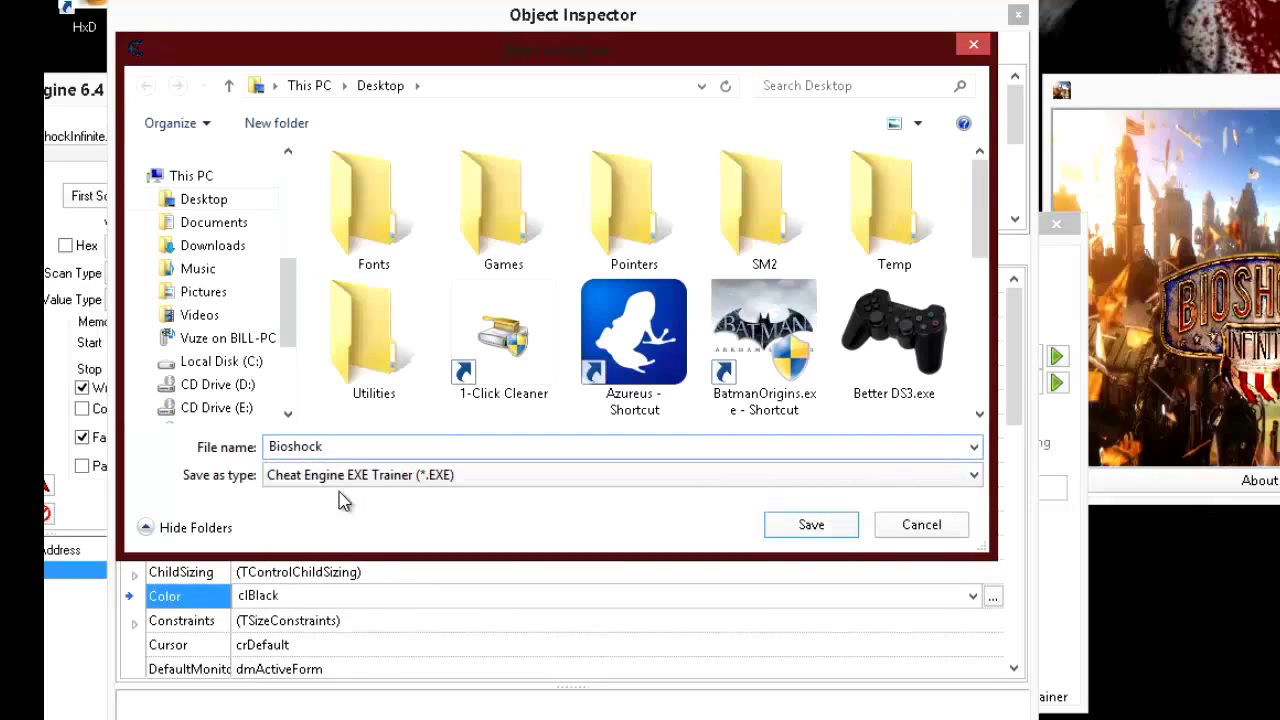
type("InfiniteTrainer")
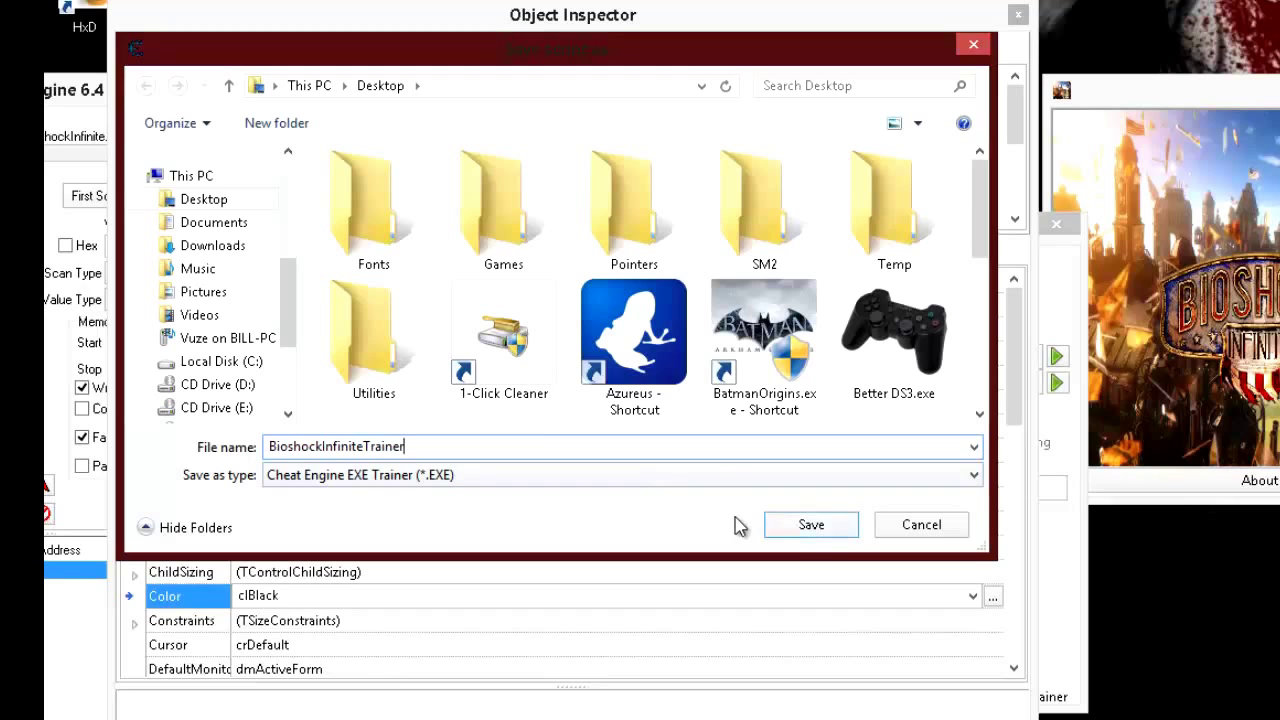
left_click(808, 526)
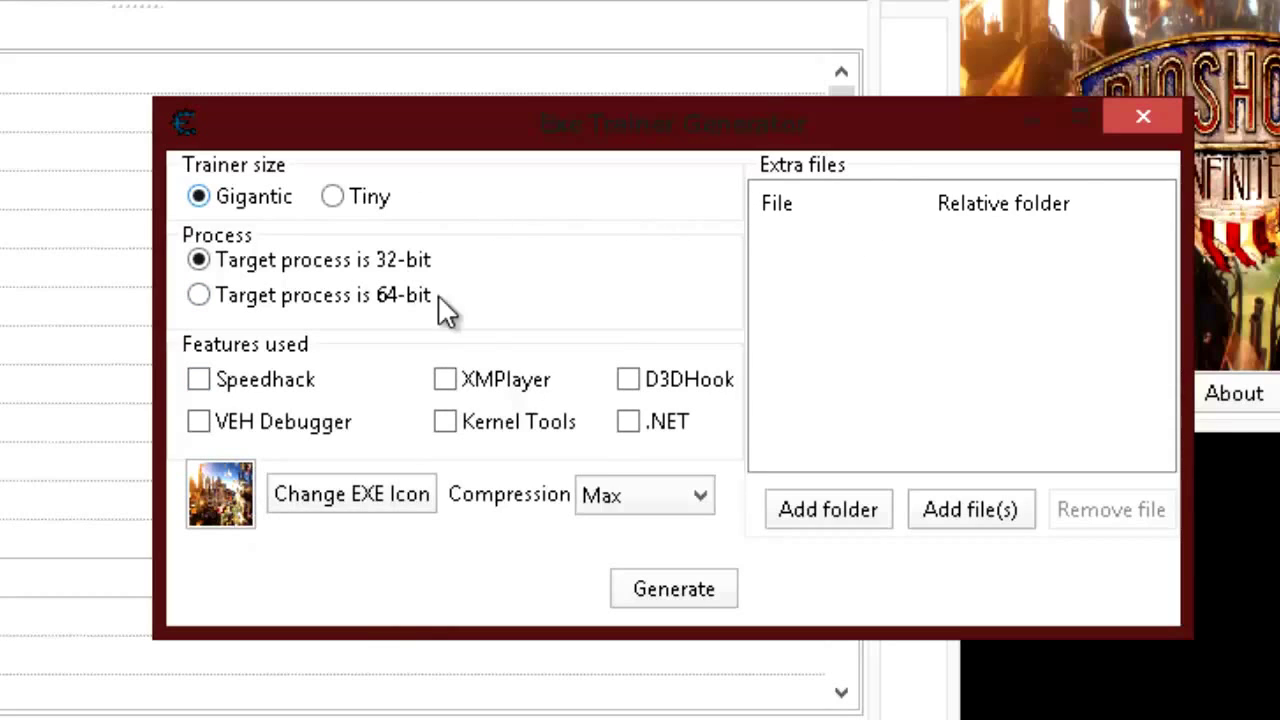
- Build the BioshockInfiniteTrainer EXE, dismiss the success message, and switch to another window
left_click(676, 590)
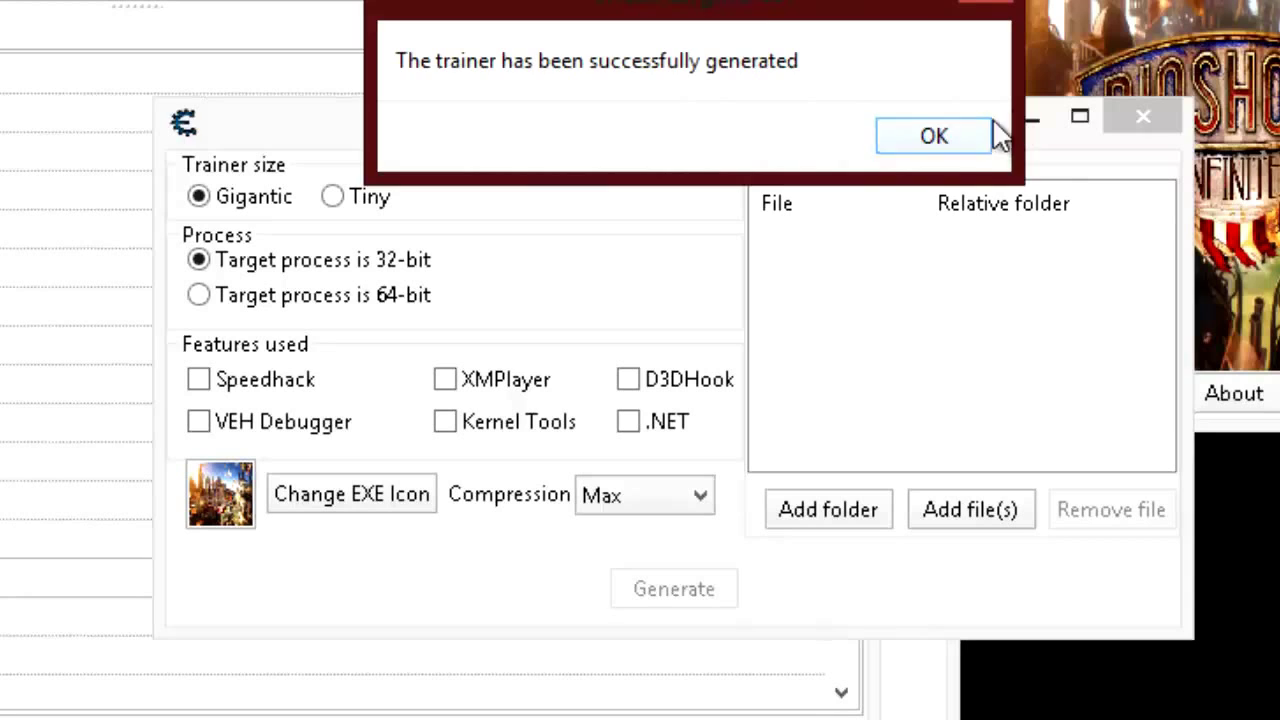
left_click(955, 145)
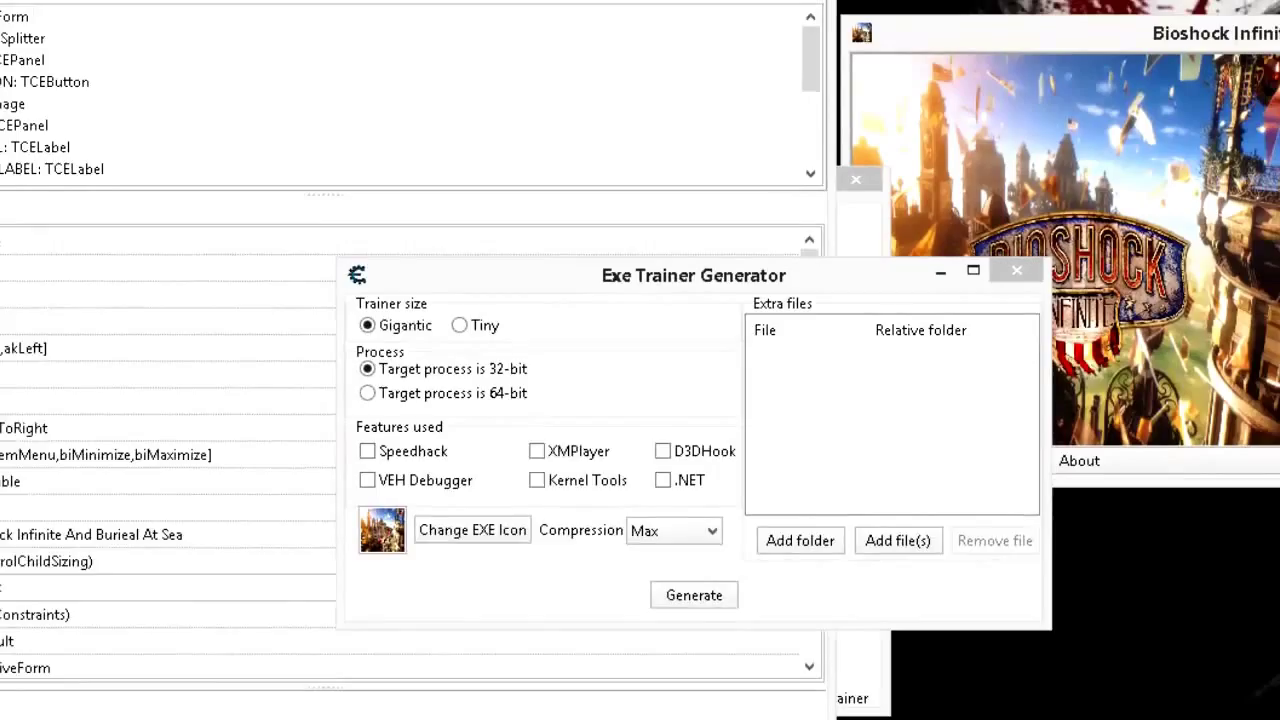
key("alt+Tab")
key("alt+Tab")
key("alt+Tab")
key("alt+Tab")
key("alt+Tab")
key("alt+Tab")
key("alt+Tab")
key("alt+Tab")
key("alt+Tab")
key("alt+Tab")
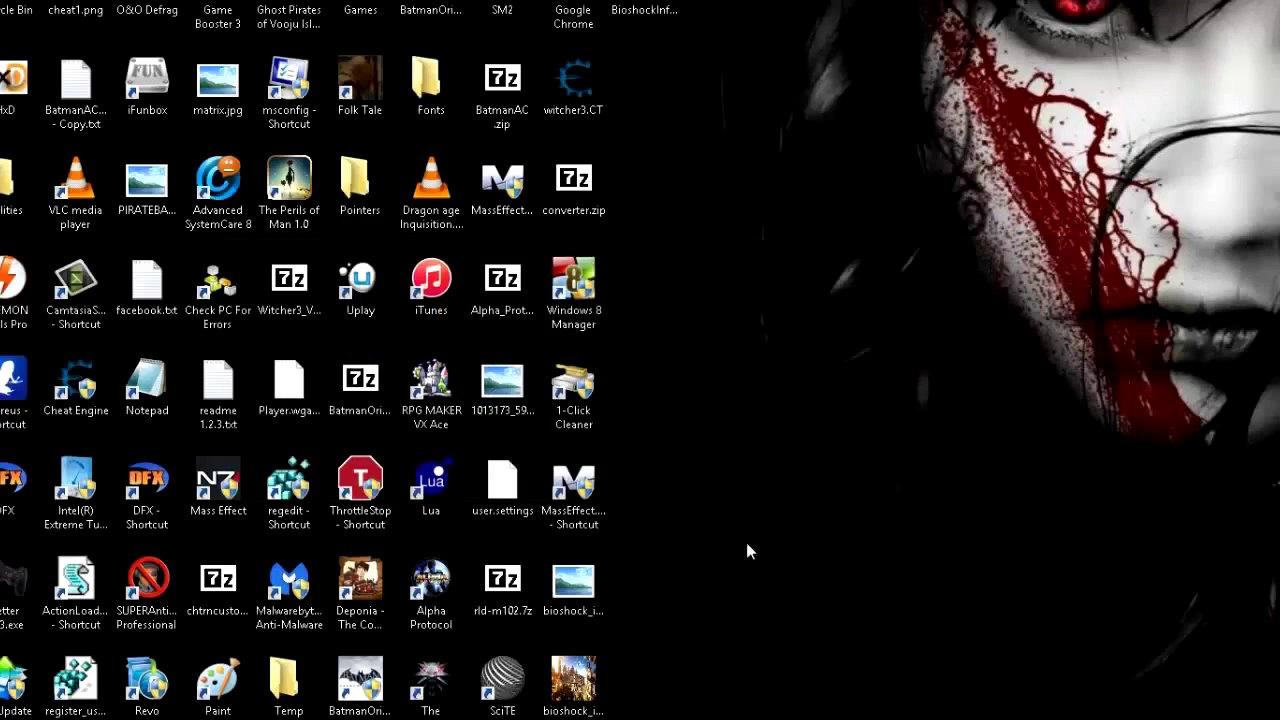
- Reposition the BioshockInfiniteTrainer.EXE desktop icon and launch the trainer
left_click_drag(645, 14, 698, 533)
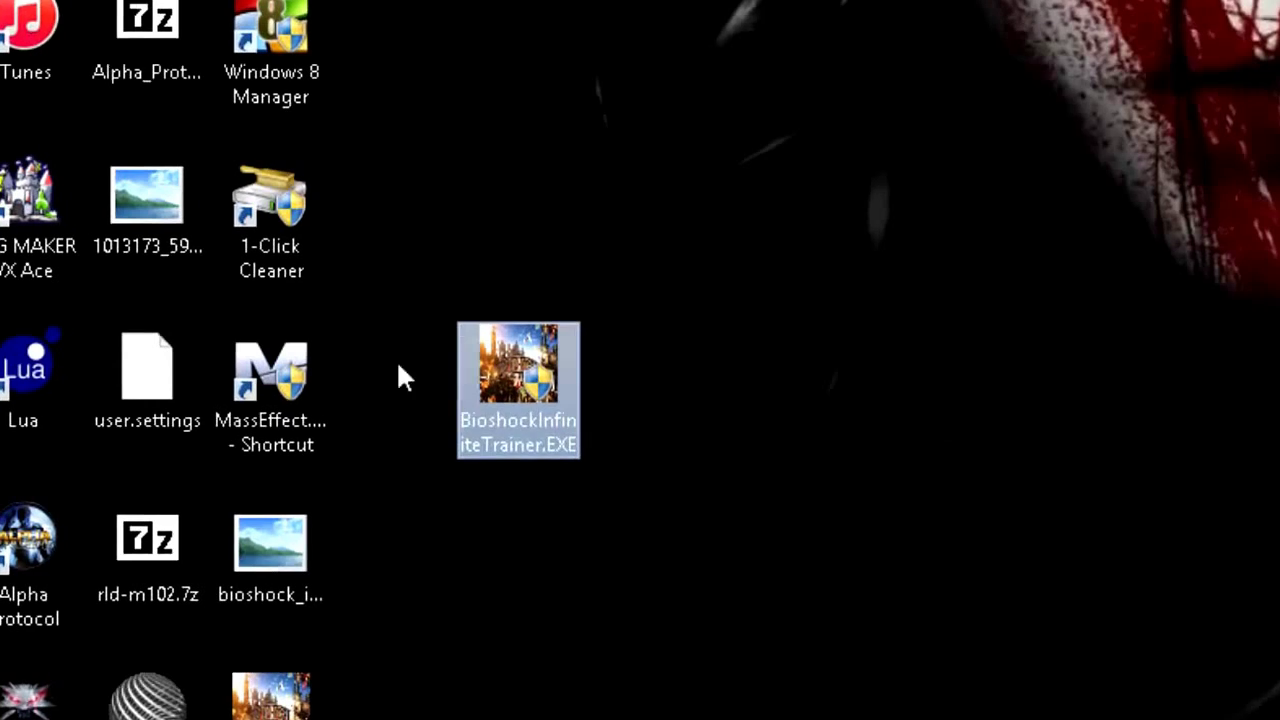
double_click(519, 369)
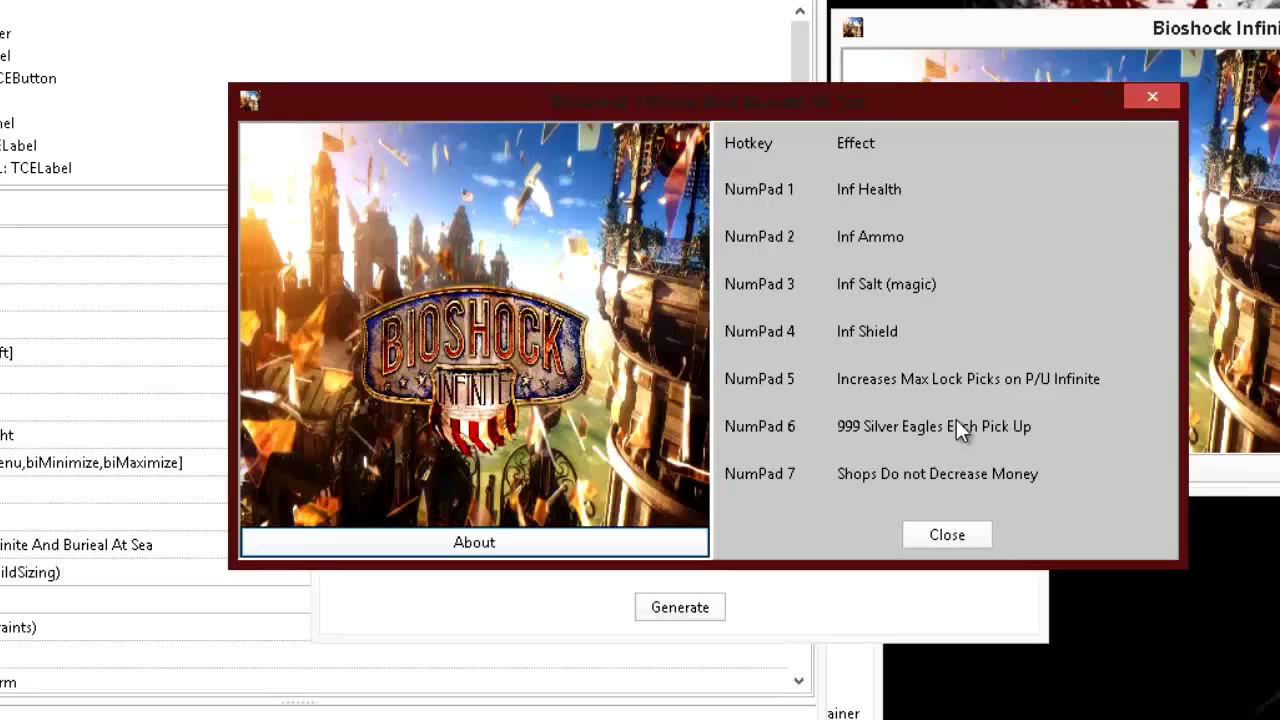
- Move the trainer window and activate cheats NumPad 1–6 (health, ammo, salt, shield, lock picks, silver eagles)
left_click_drag(866, 105, 981, 190)
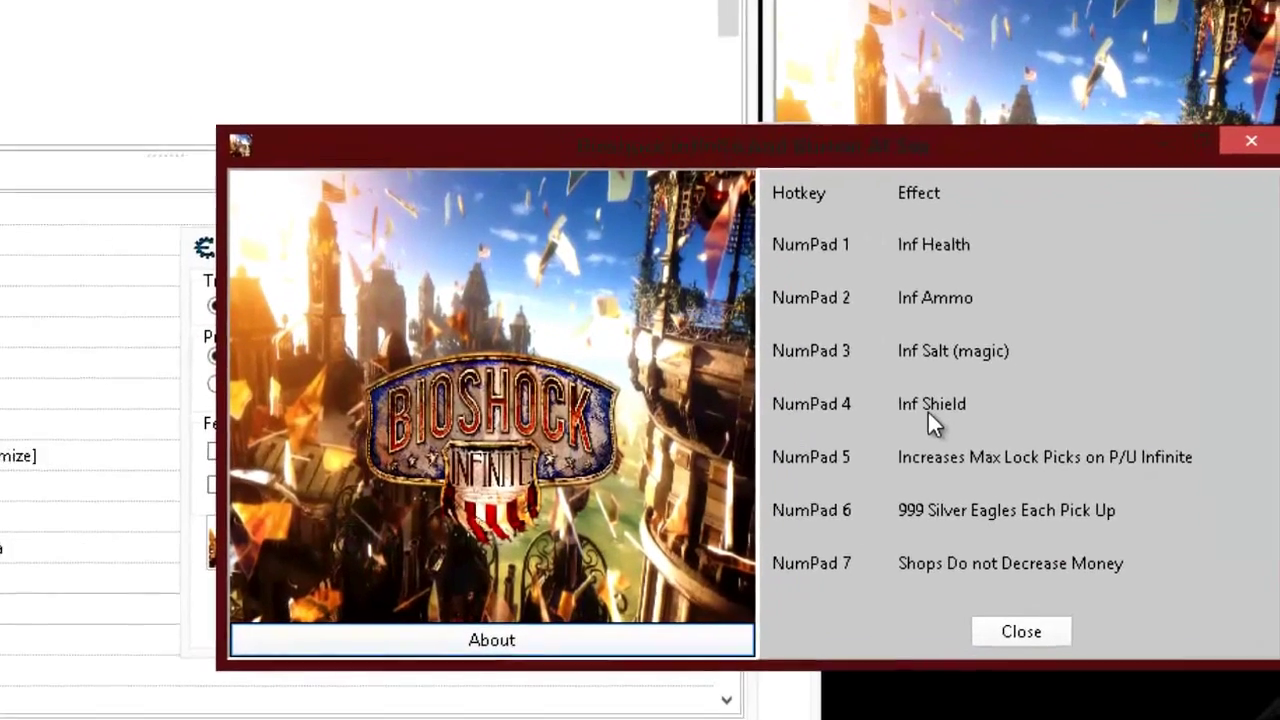
key("KP_1")
key("KP_2")
key("KP_3")
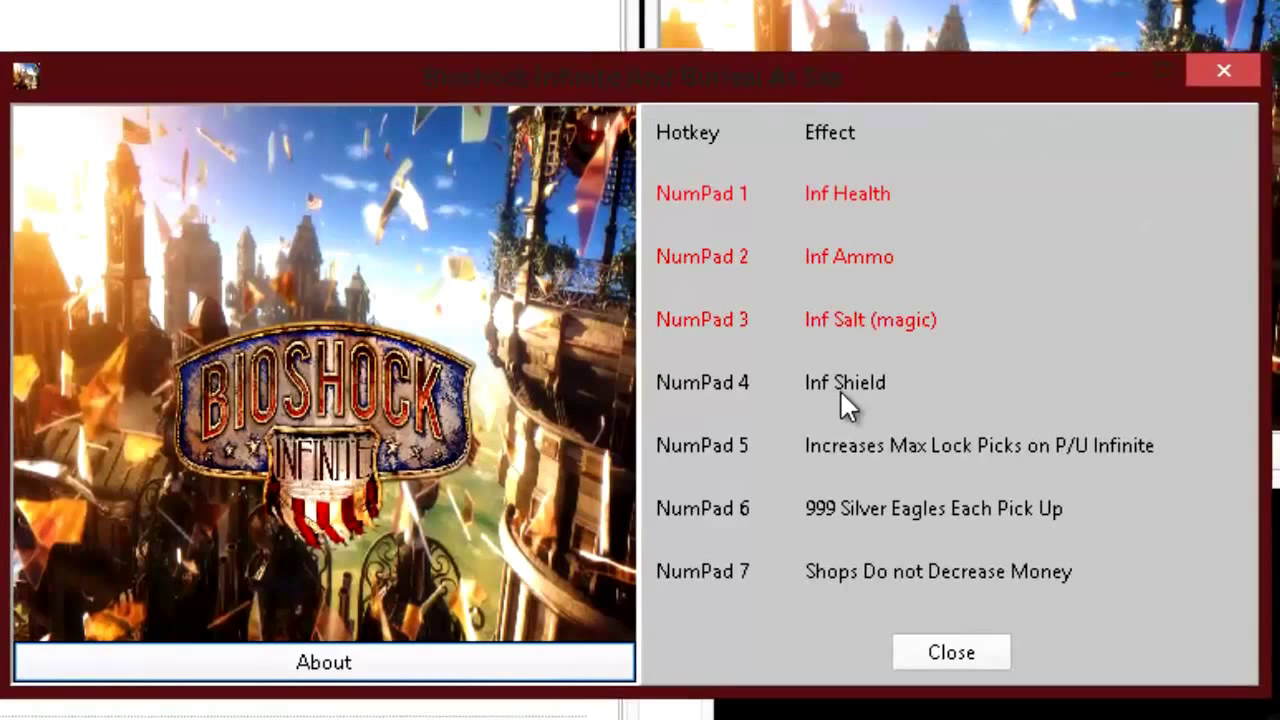
key("KP_4")
key("KP_5")
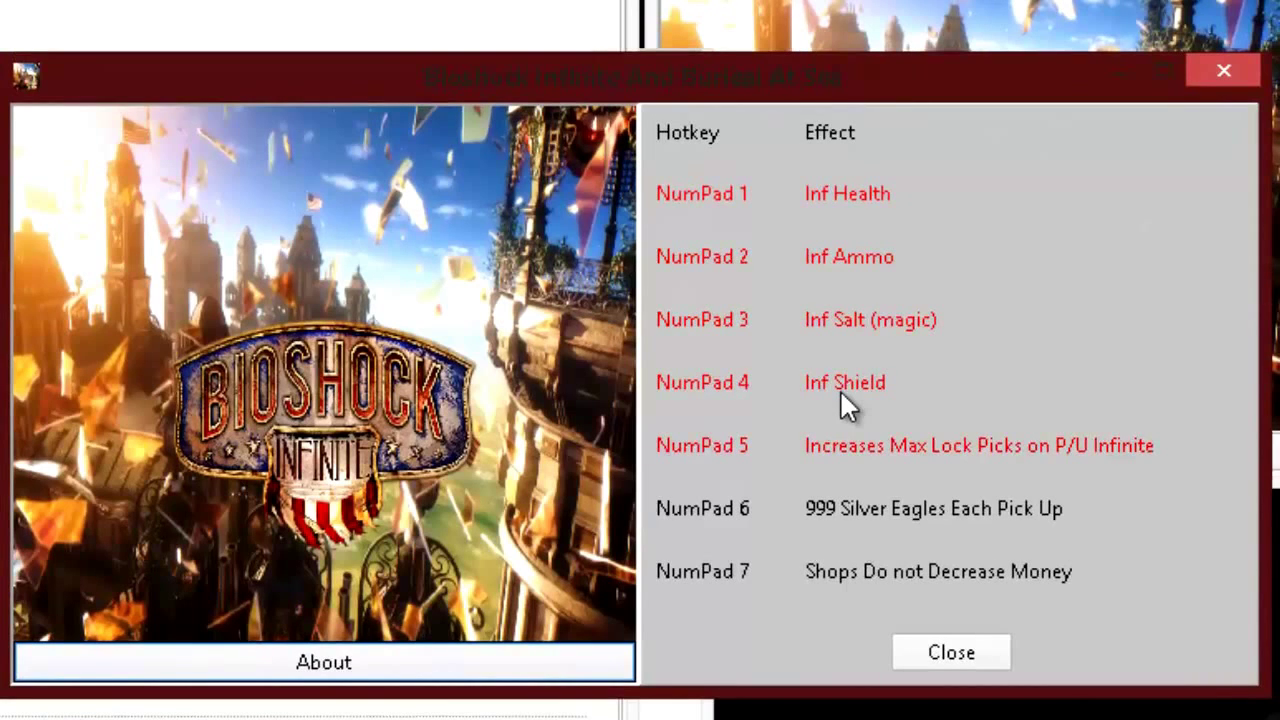
key("KP_6")
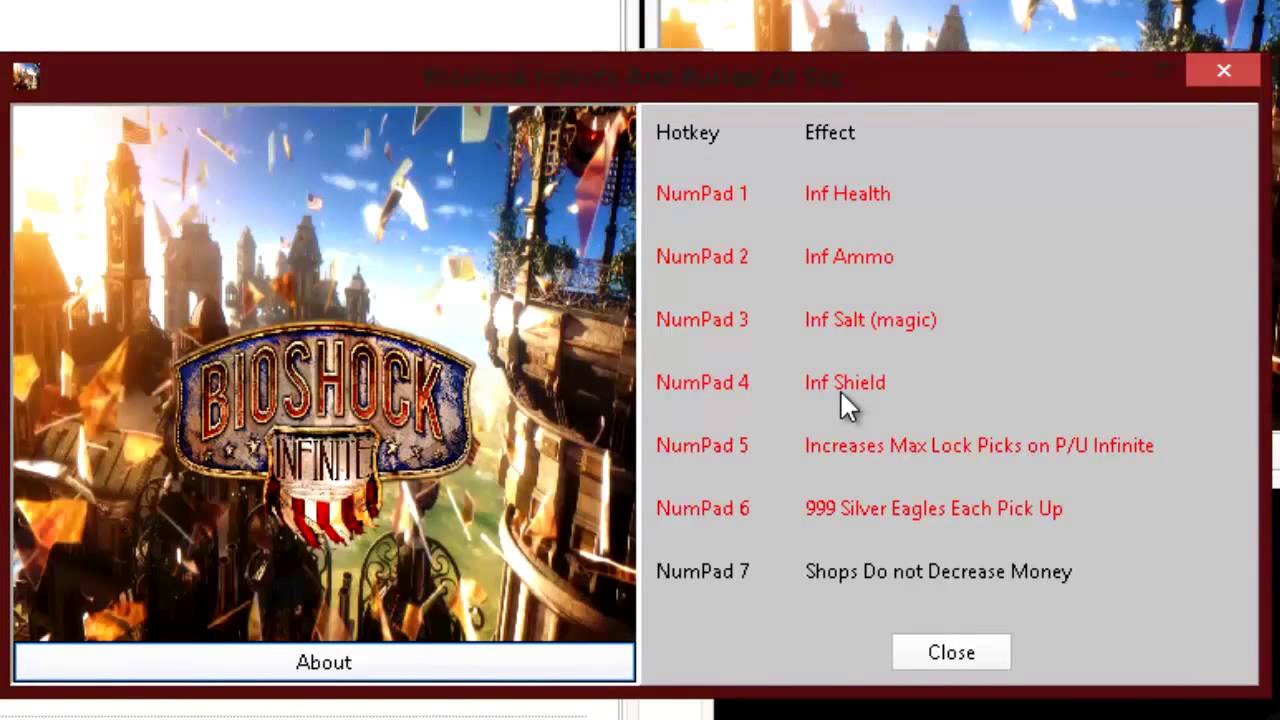
- Deactivate the six NumPad 1–6 cheats and close the trainer
key("KP_1")
key("KP_2")
key("KP_3")
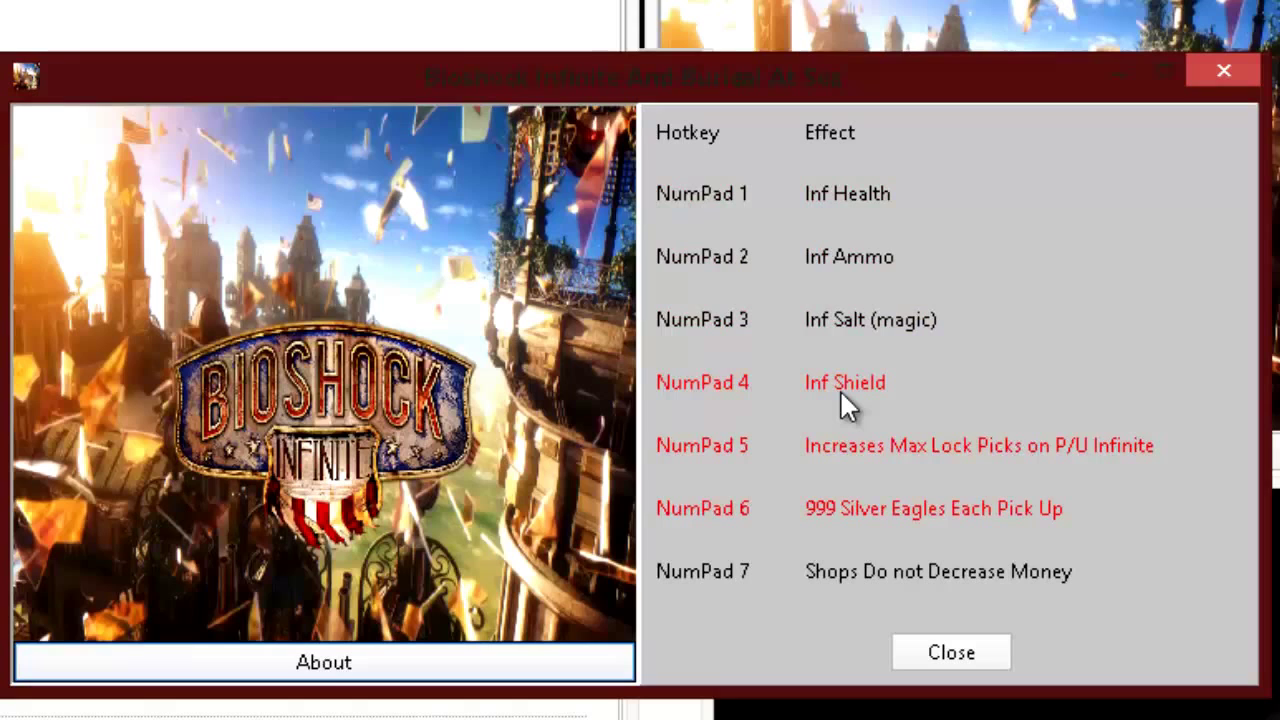
key("KP_4")
key("KP_5")
key("KP_6")
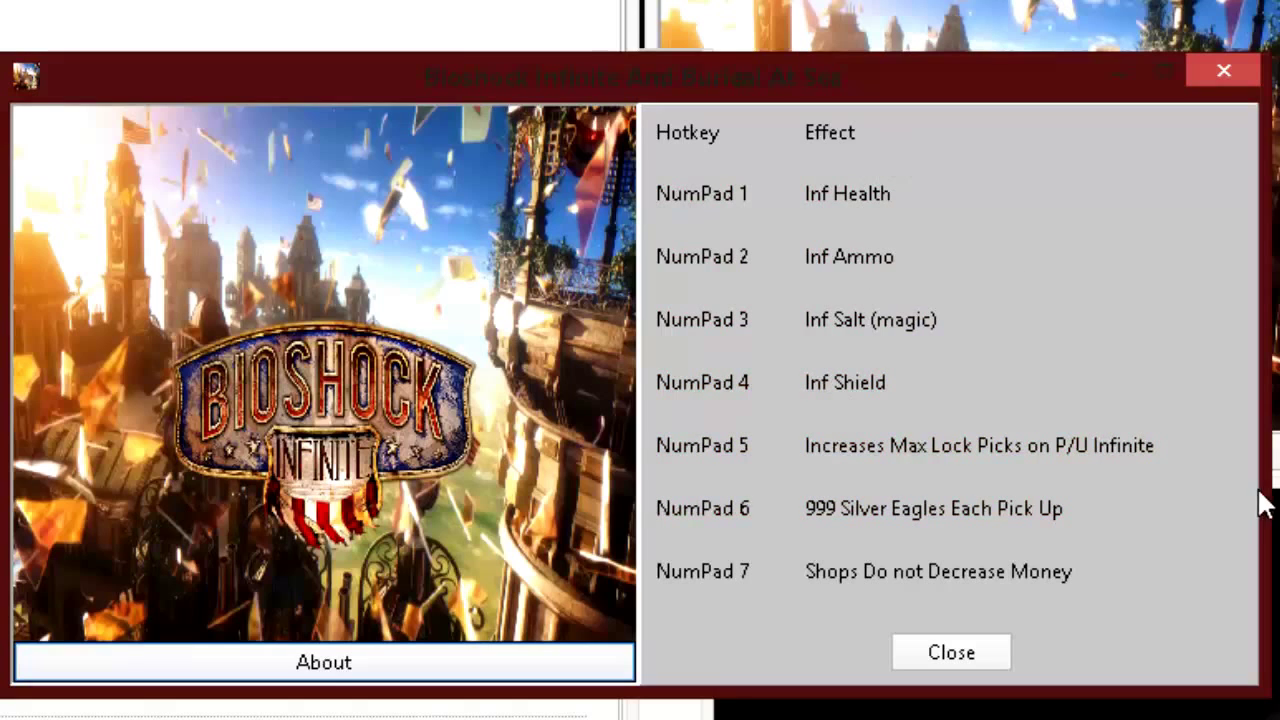
left_click(1224, 70)
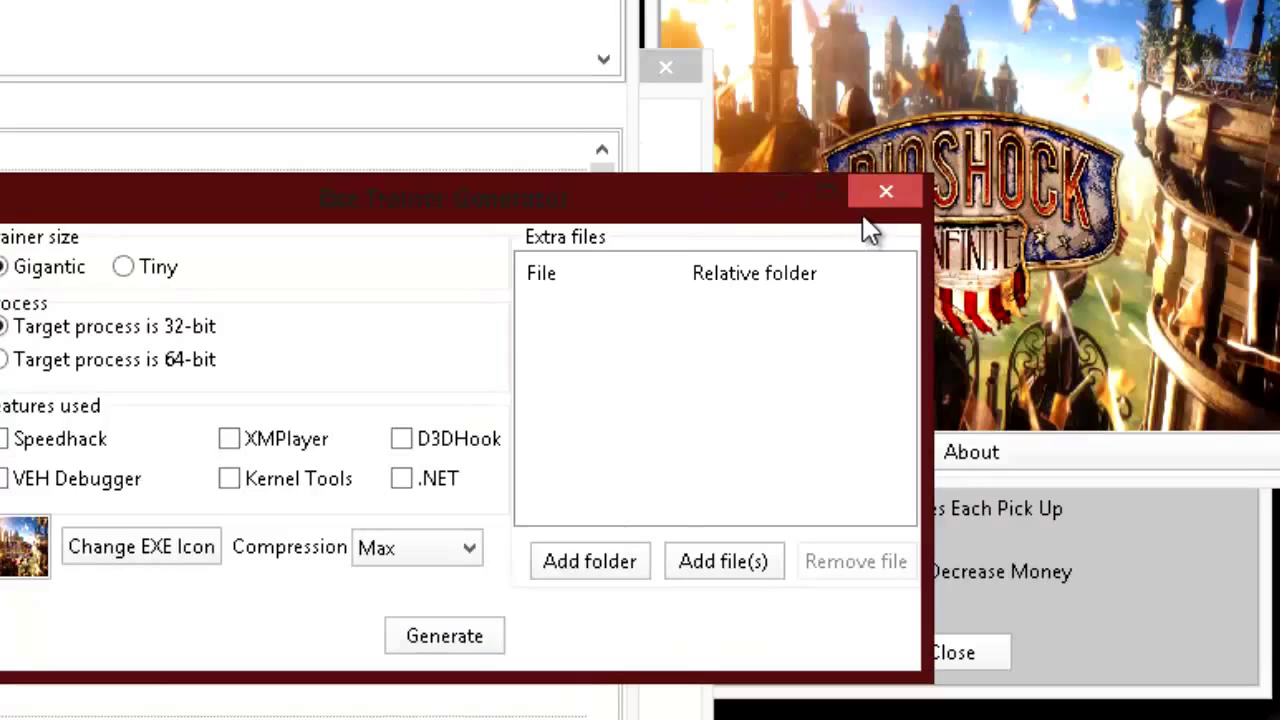
- Close the generator, Object Inspector and trainer windows, then show BioShock Infinite's actions in Task Manager
left_click(886, 192)
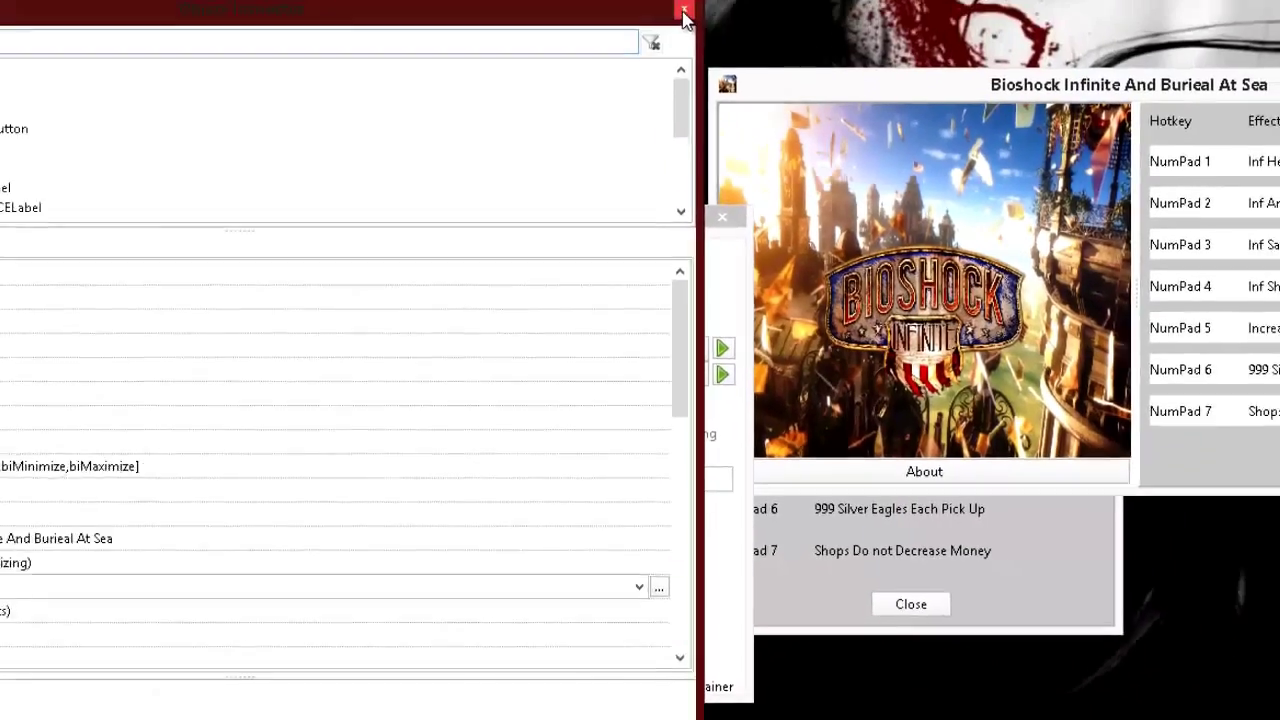
left_click(684, 18)
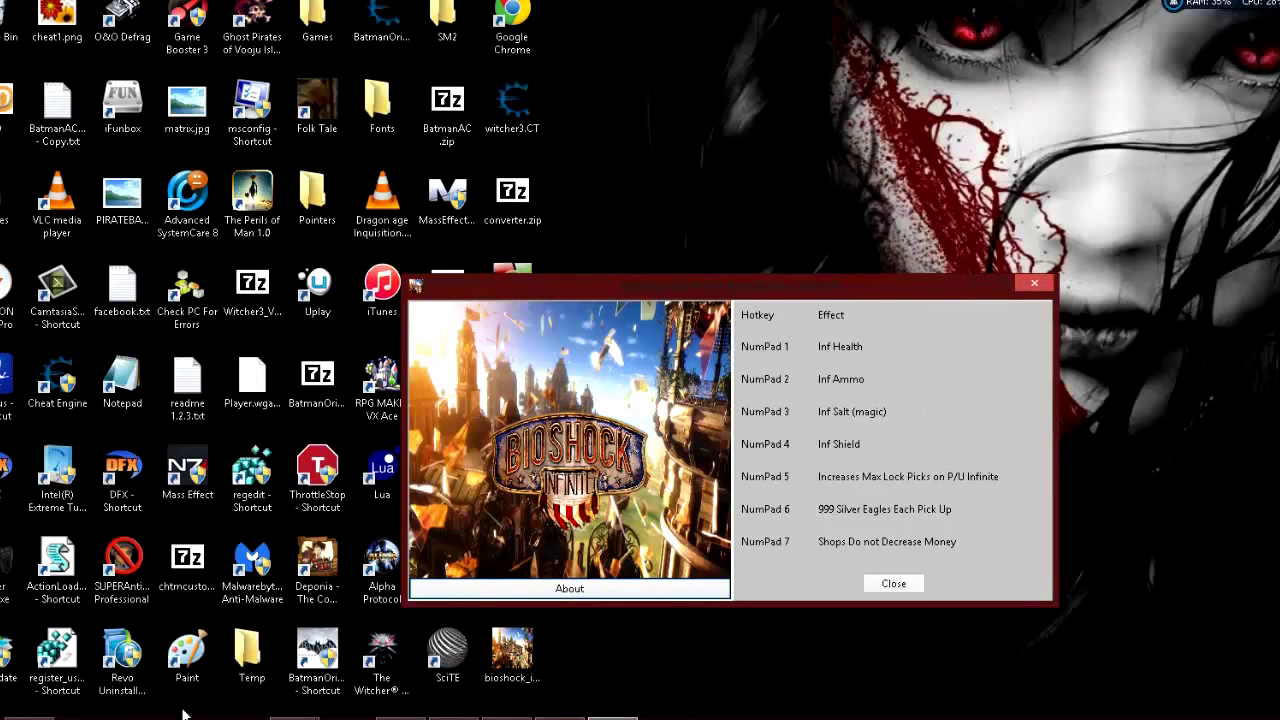
left_click(1034, 283)
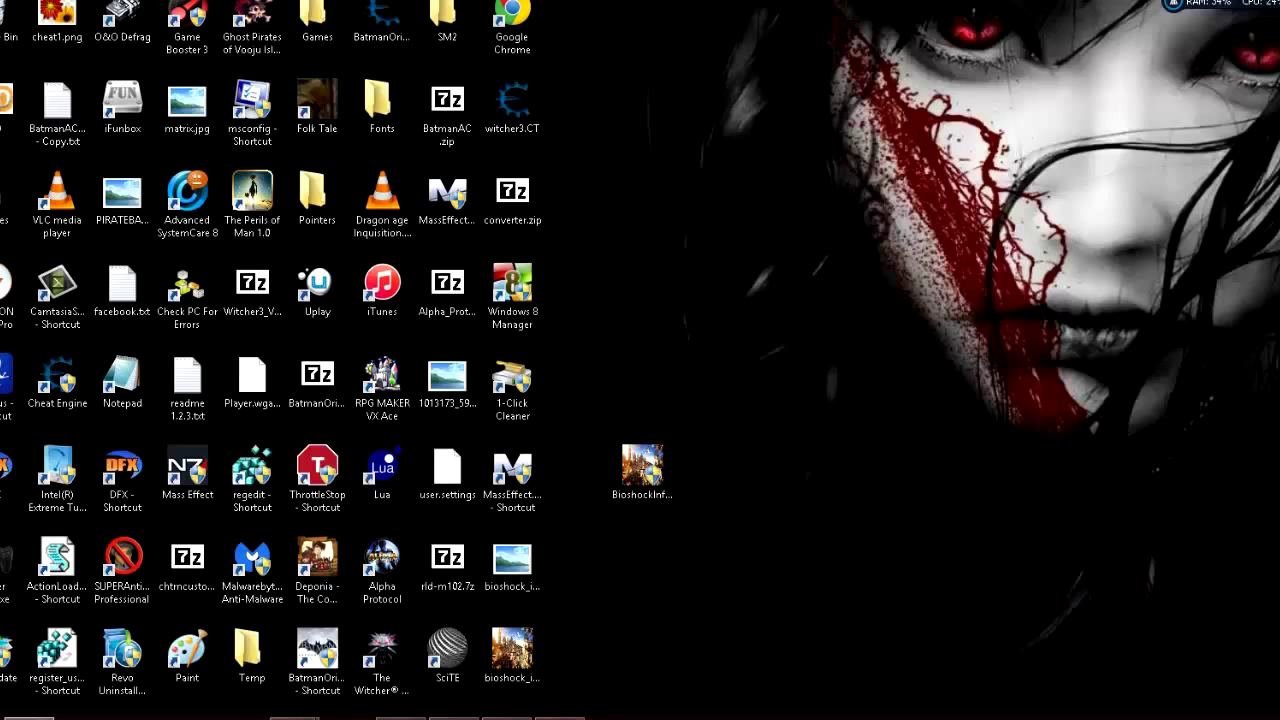
key("ctrl+shift+Escape")
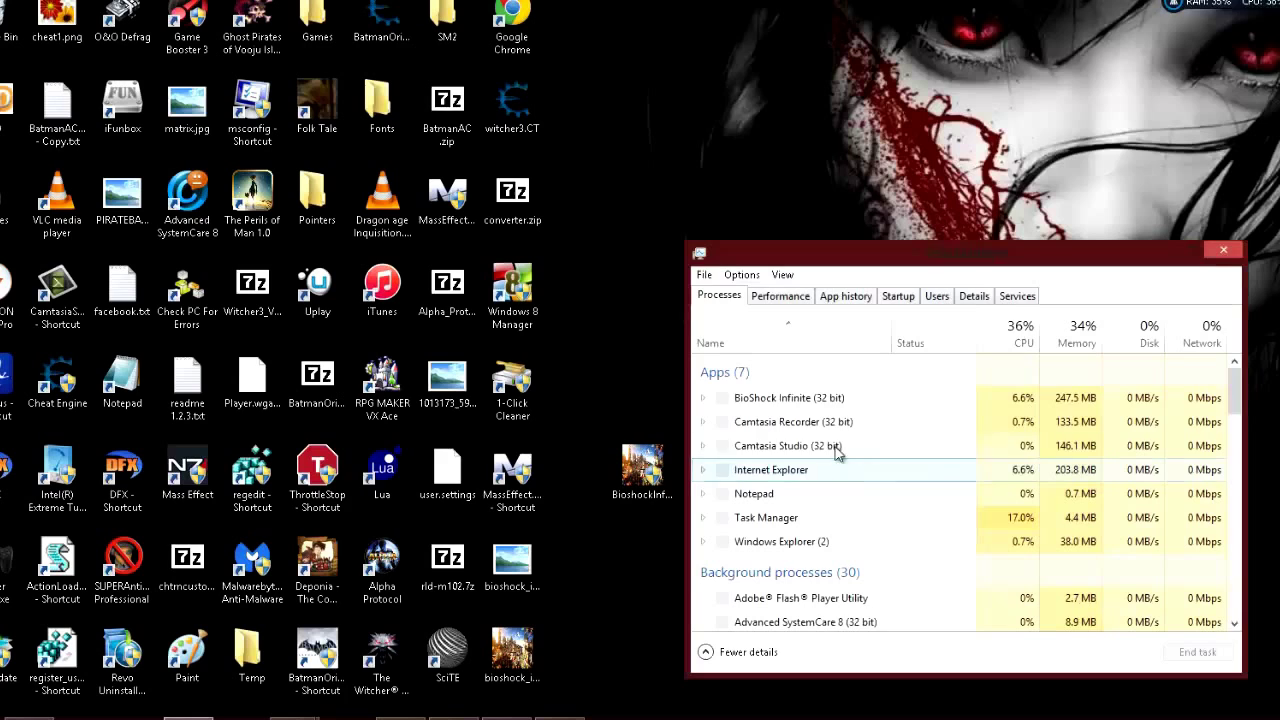
right_click(796, 398)
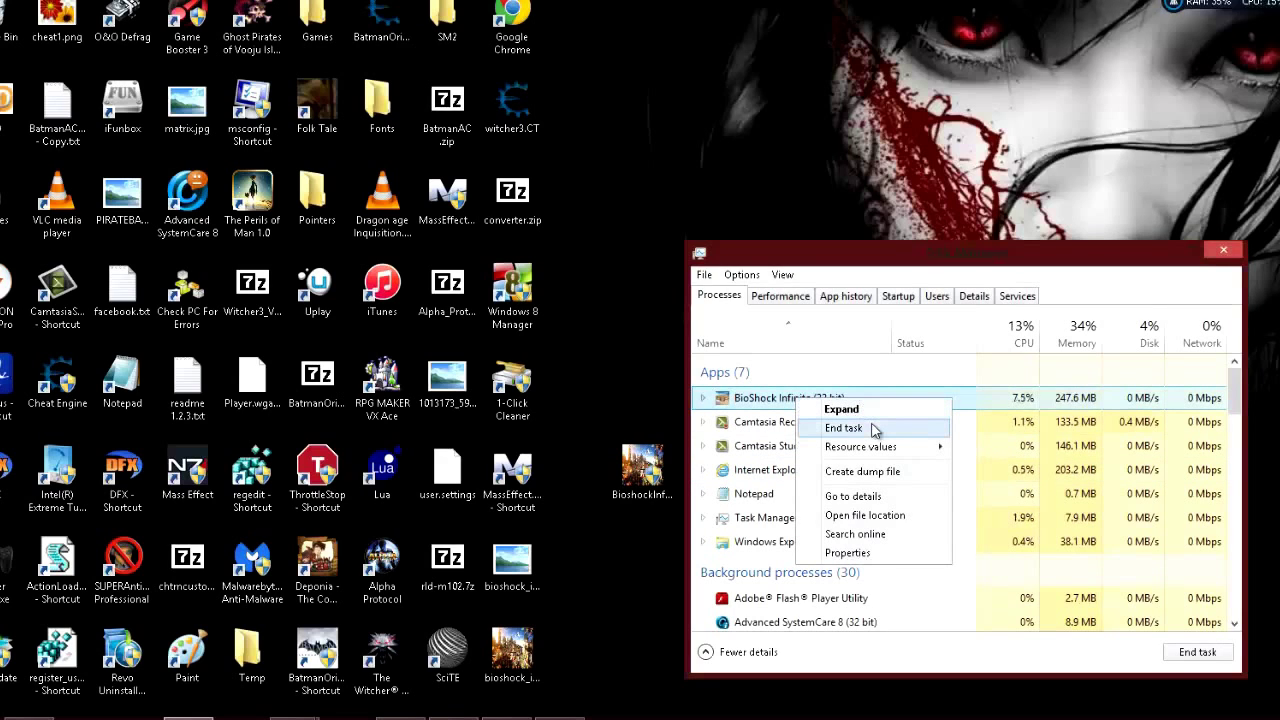